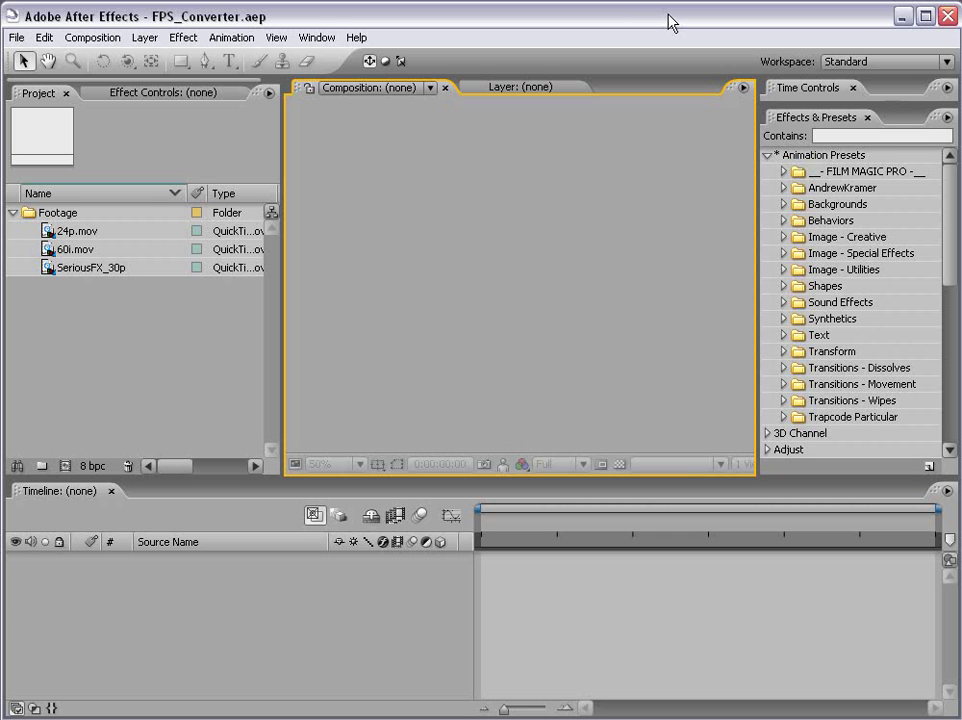
Step: Review the frame rate and format details of the clips in the Footage folder
left_click(117, 322)
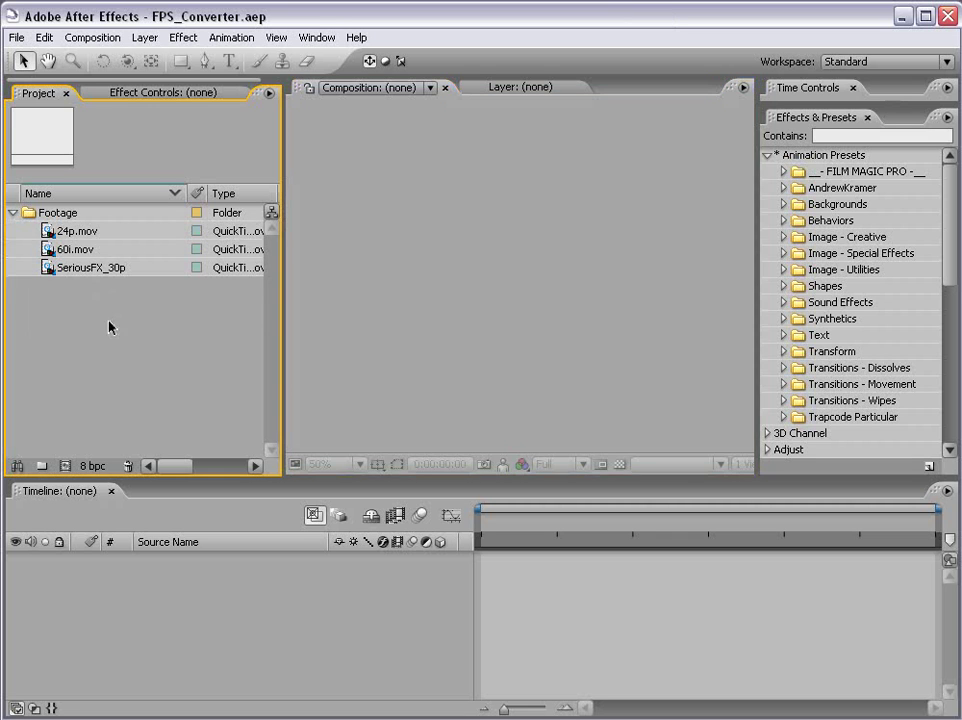
left_click(80, 230)
left_click(75, 253)
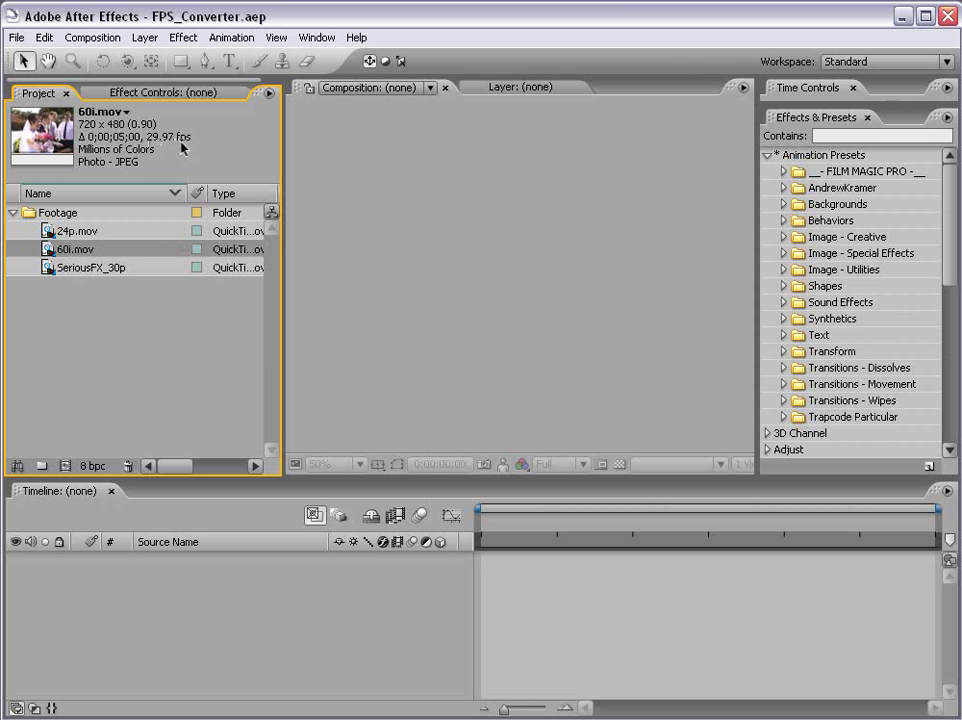
left_click(80, 268)
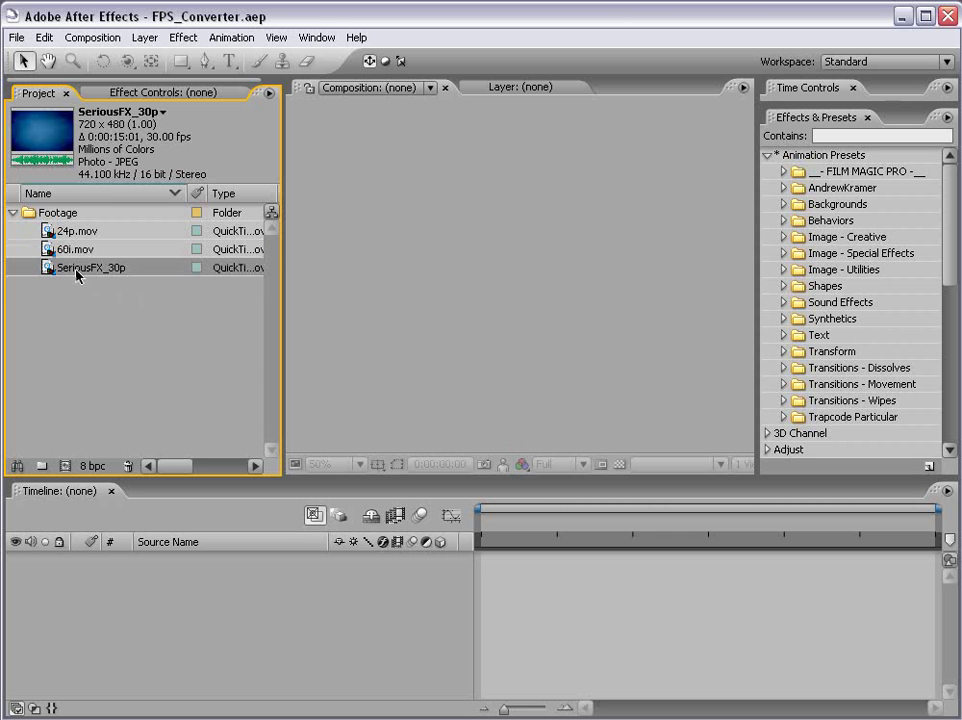
left_click(165, 340)
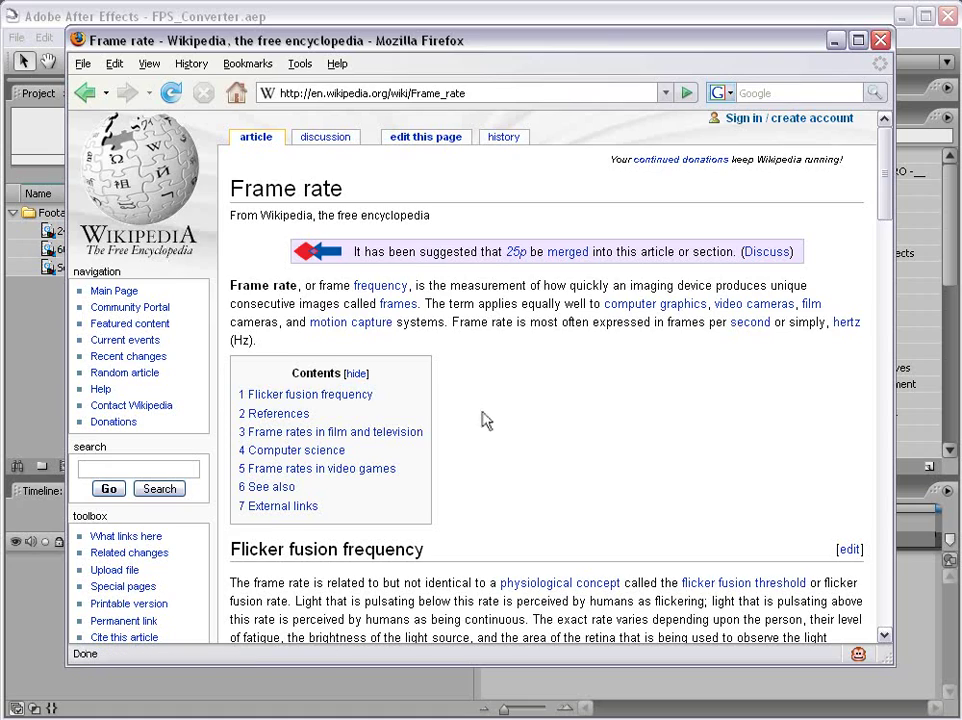
Step: Read the film and television frame rate standards in the Wikipedia article in Firefox, and return to After Effects
scroll(462, 537, "down", 15)
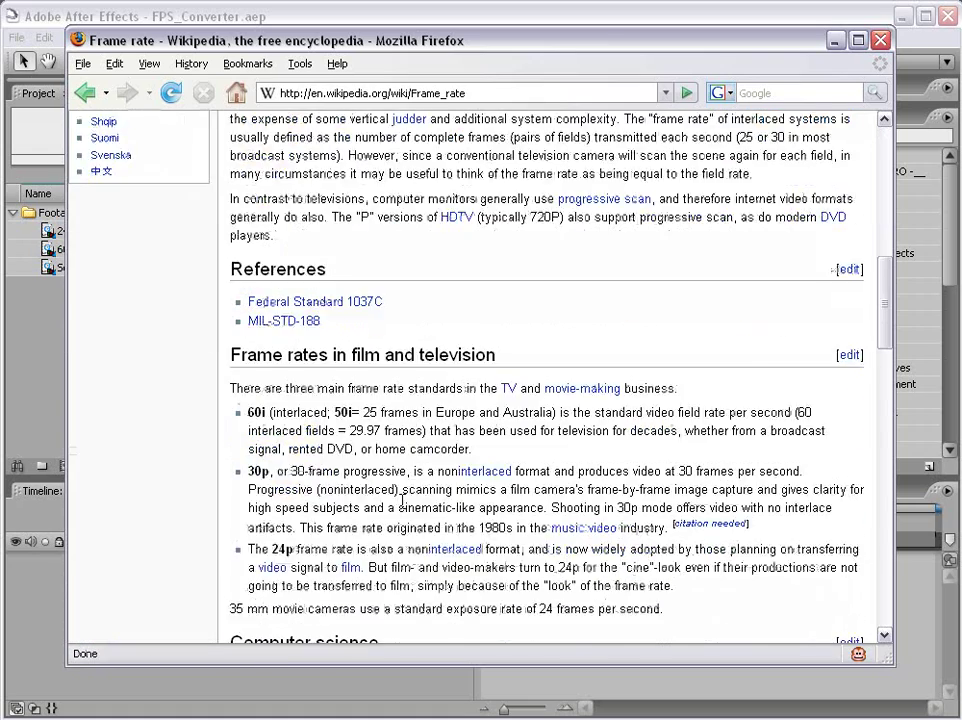
scroll(308, 325, "up", 1)
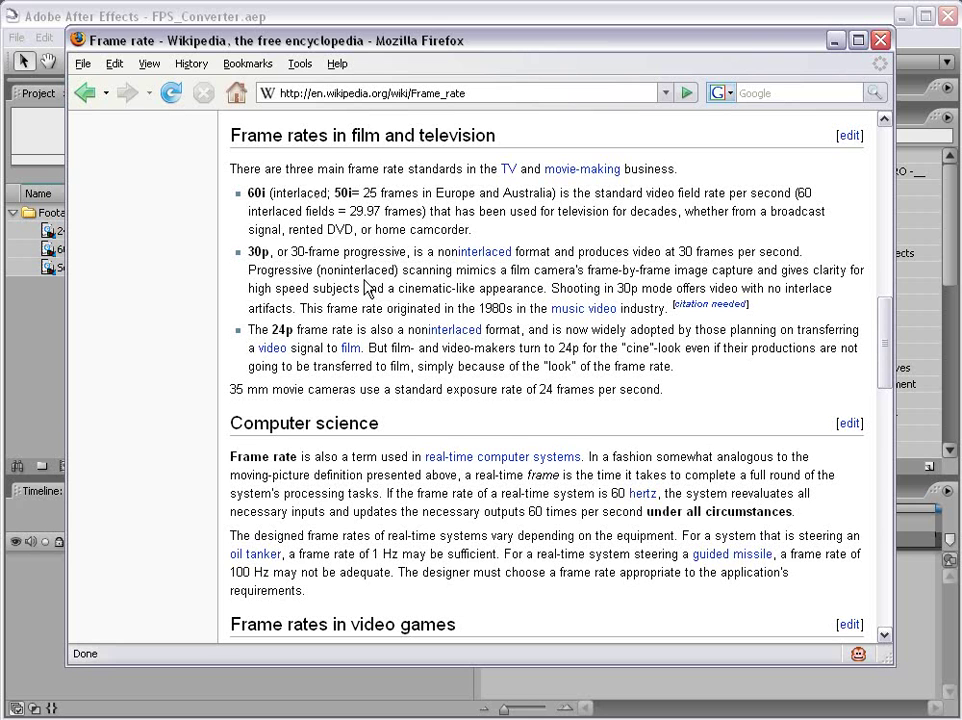
left_click(148, 12)
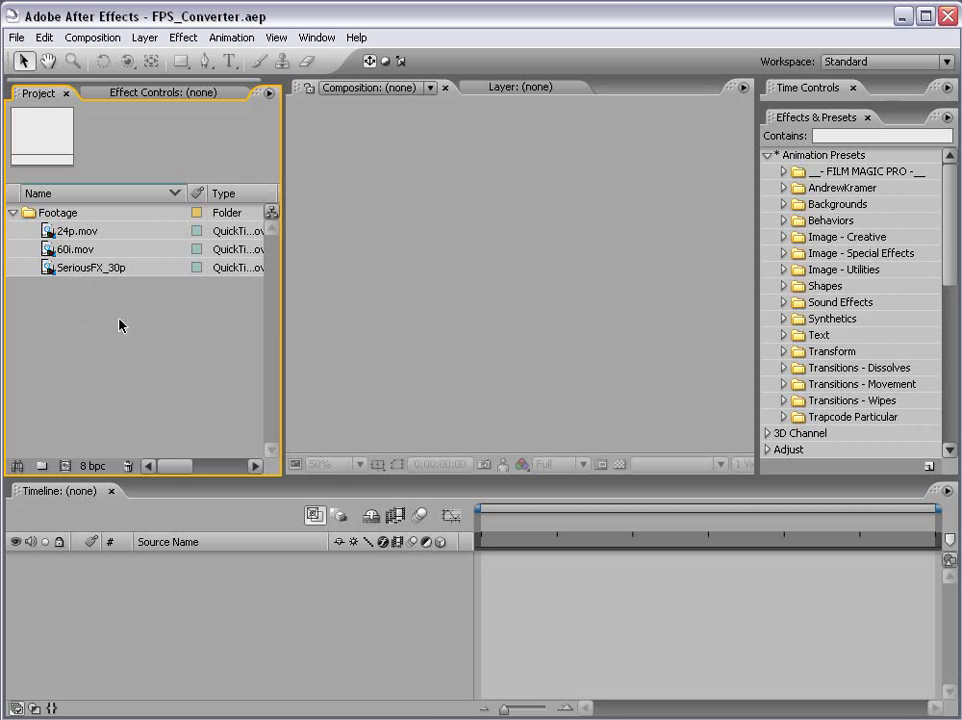
Step: Play and scrub through the 60i.mov footage to examine its interlacing, and close the preview
double_click(57, 249)
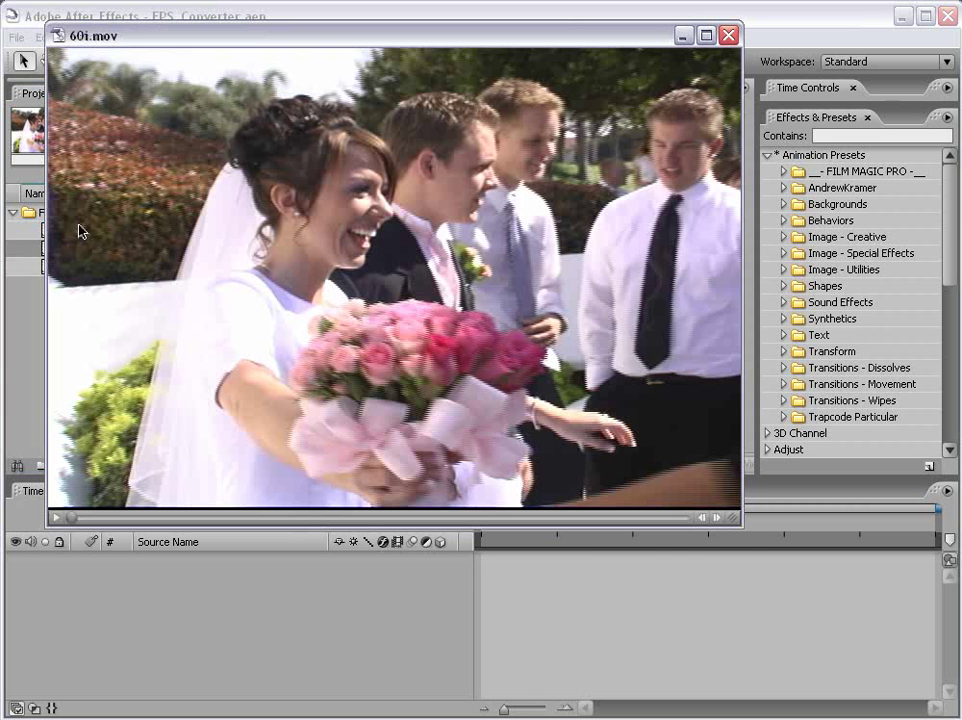
left_click_drag(300, 50, 316, 105)
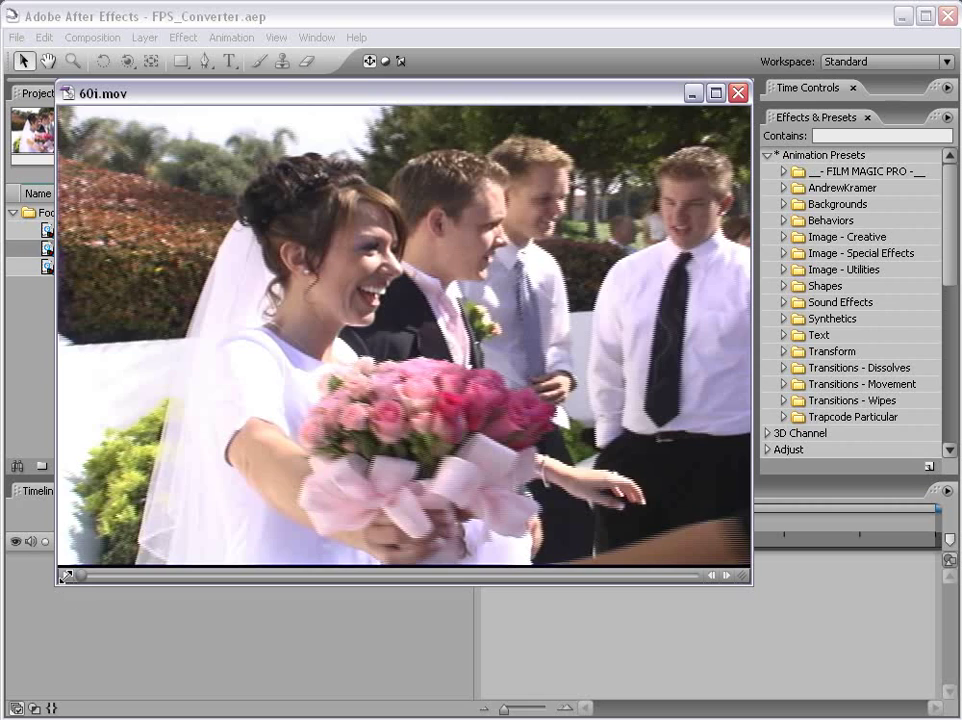
left_click(66, 576)
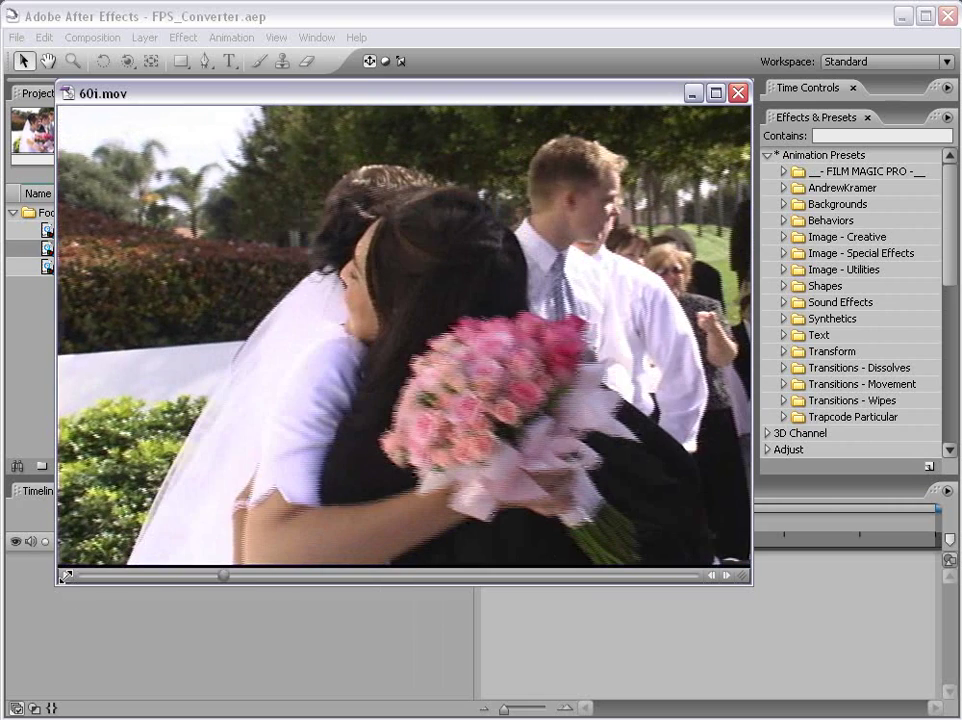
left_click_drag(223, 575, 622, 575)
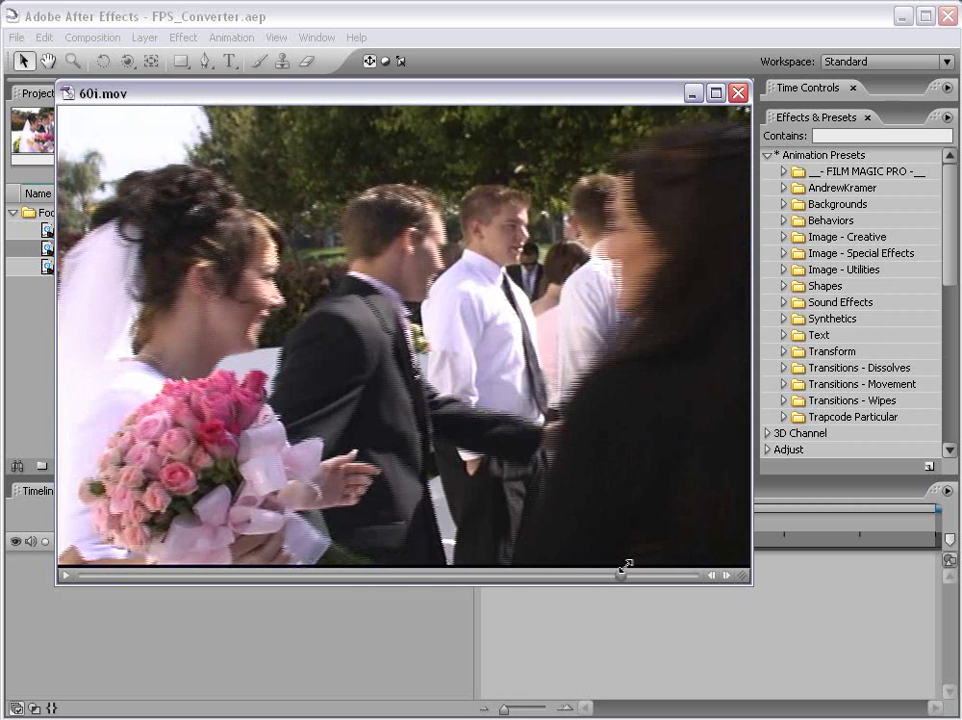
left_click(82, 367)
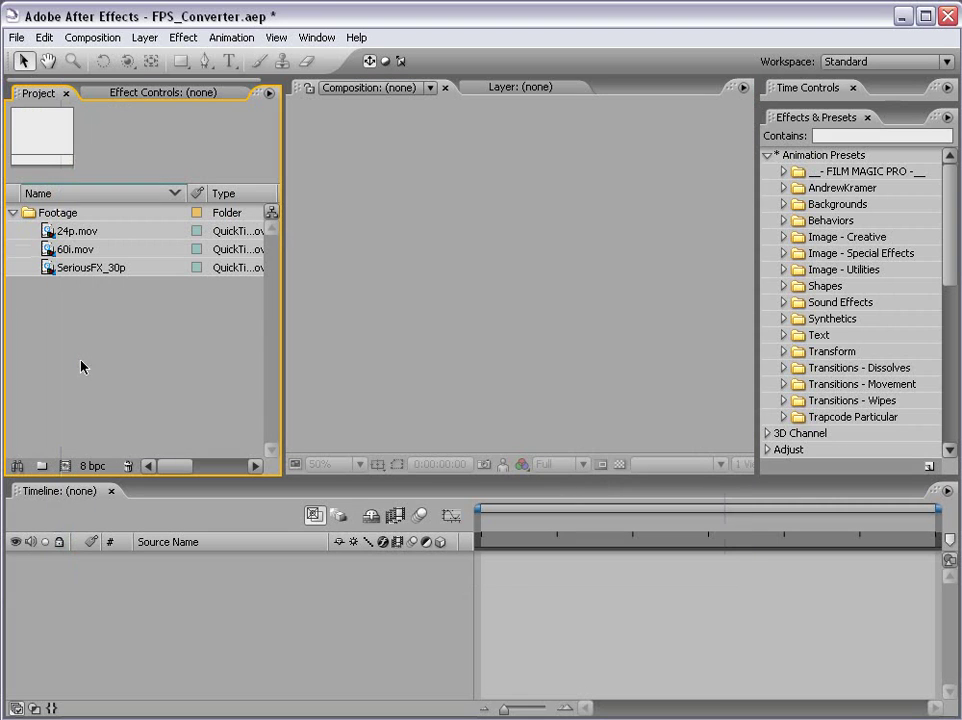
Step: Interpret the 60i.mov footage with its frame rate conformed to 23.976 frames per second
right_click(68, 251)
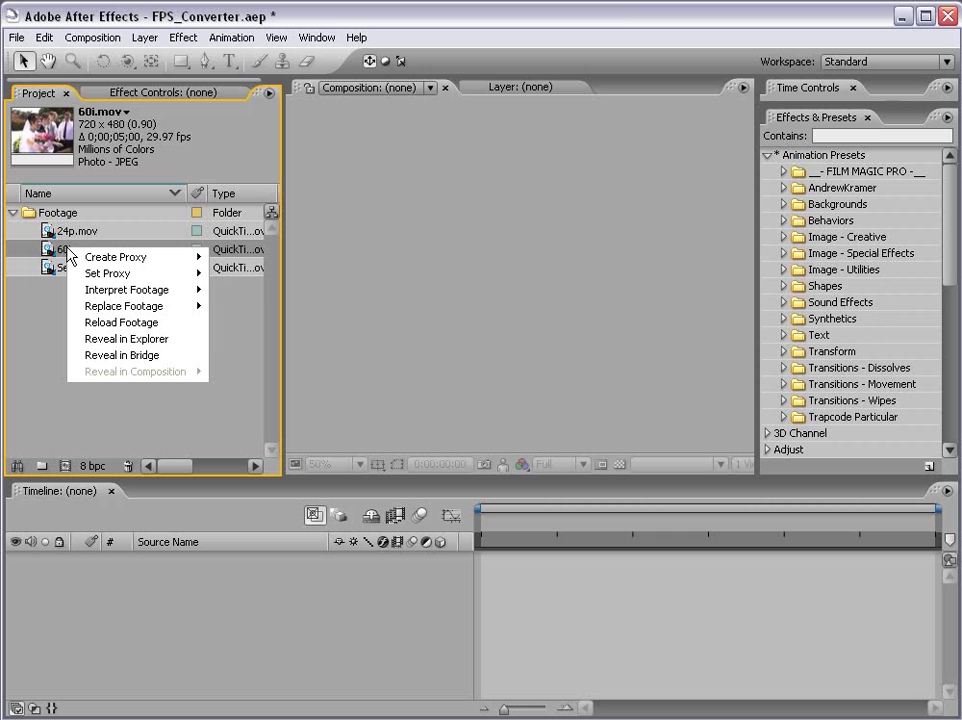
mouse_move(135, 289)
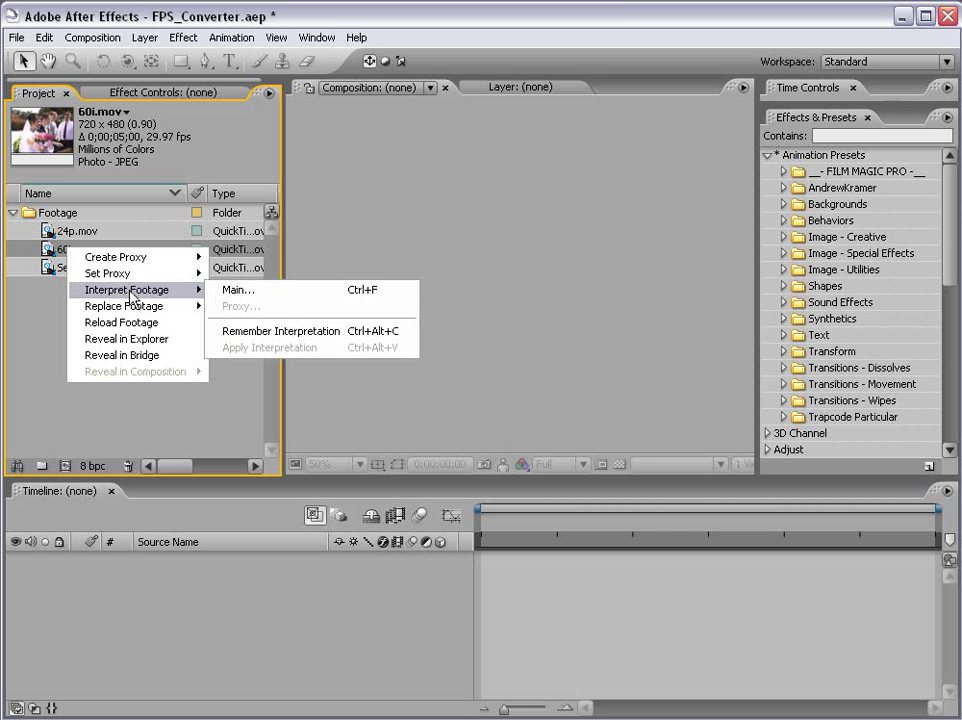
left_click(238, 292)
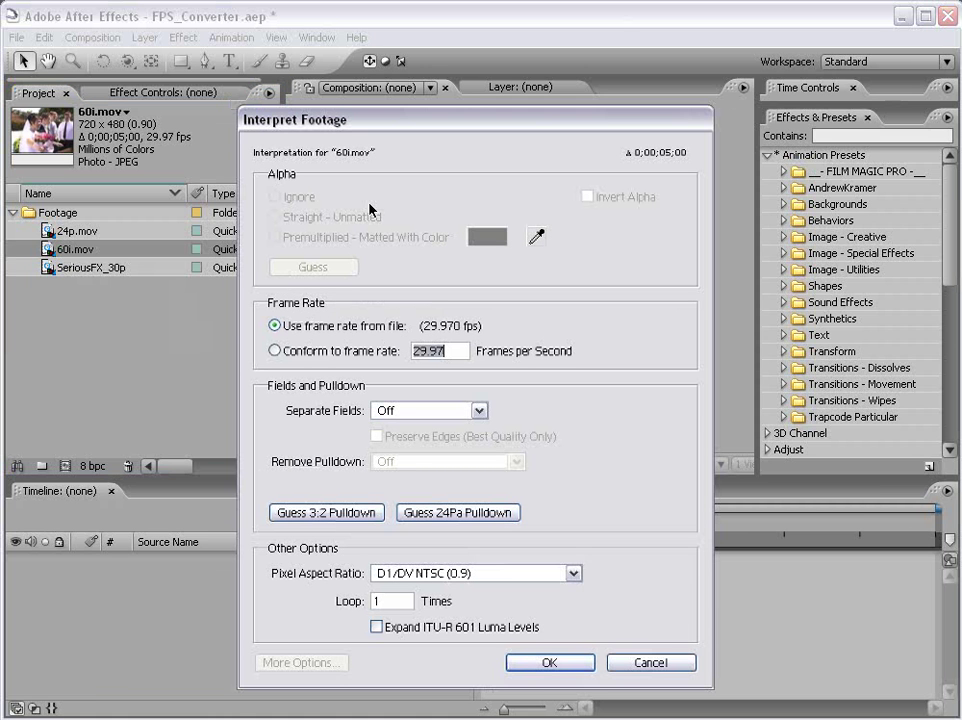
left_click(440, 350)
type("2")
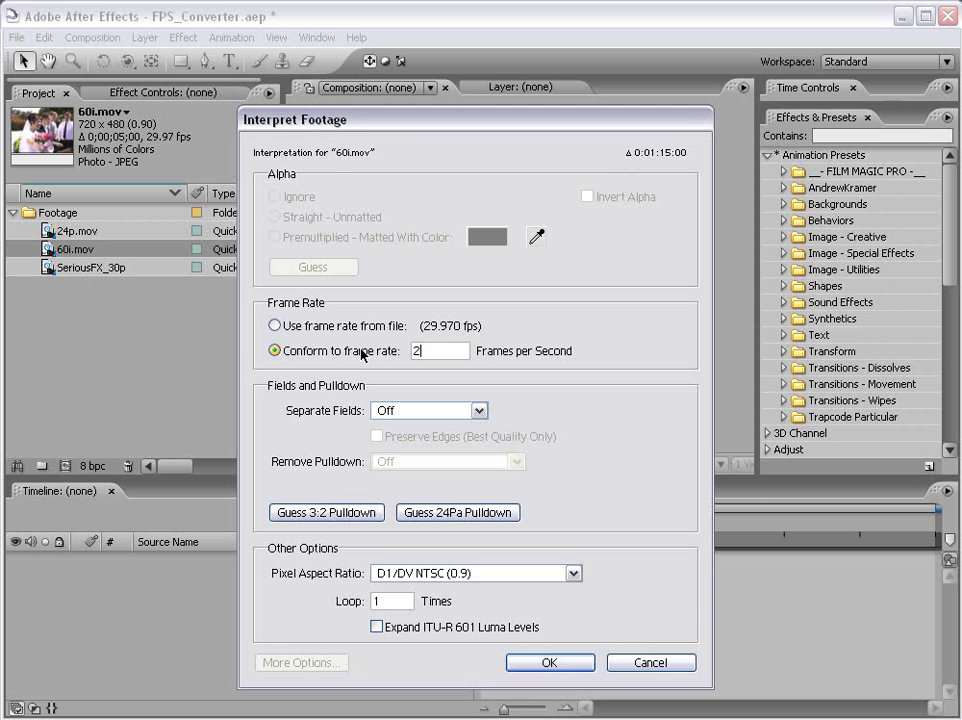
type("3.976")
Step: Separate the footage's fields as Lower Field First with Preserve Edges enabled, and apply the interpretation
left_click(380, 412)
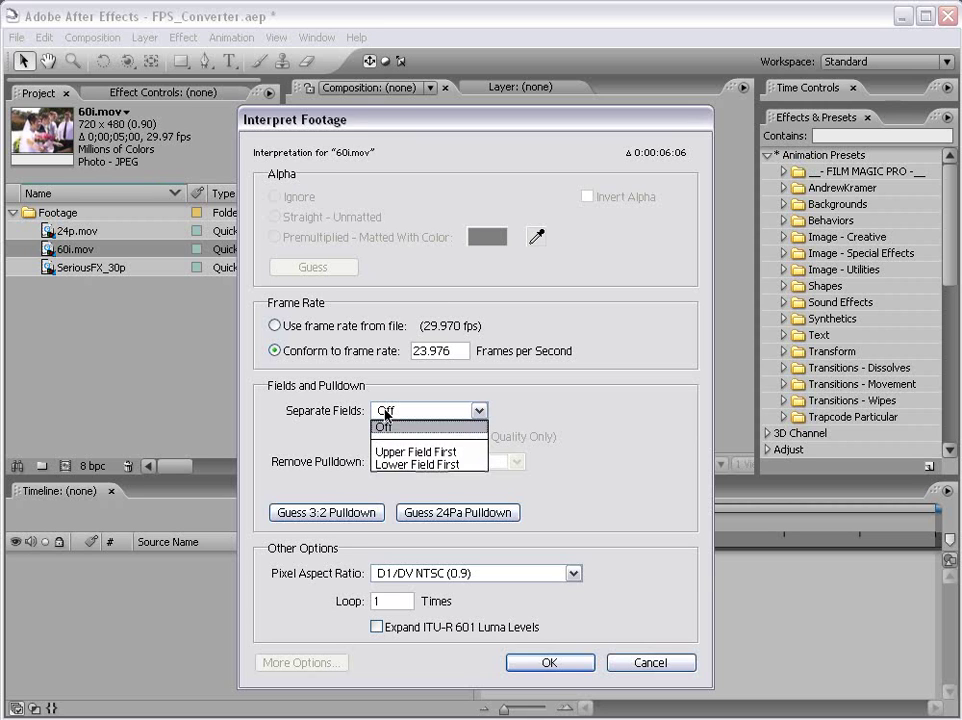
left_click(421, 465)
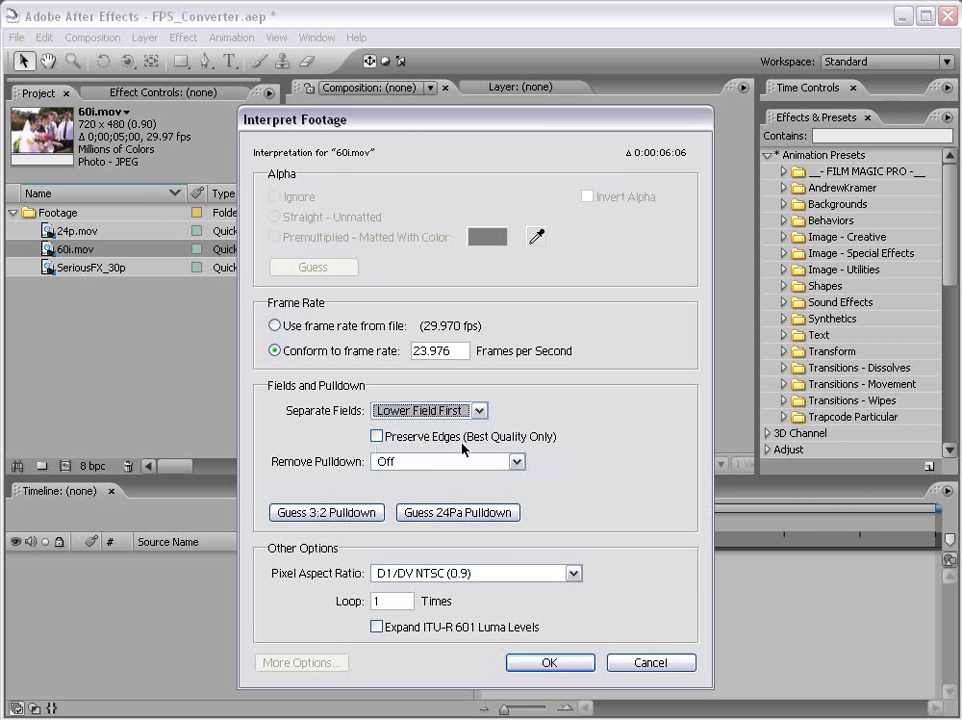
left_click(378, 437)
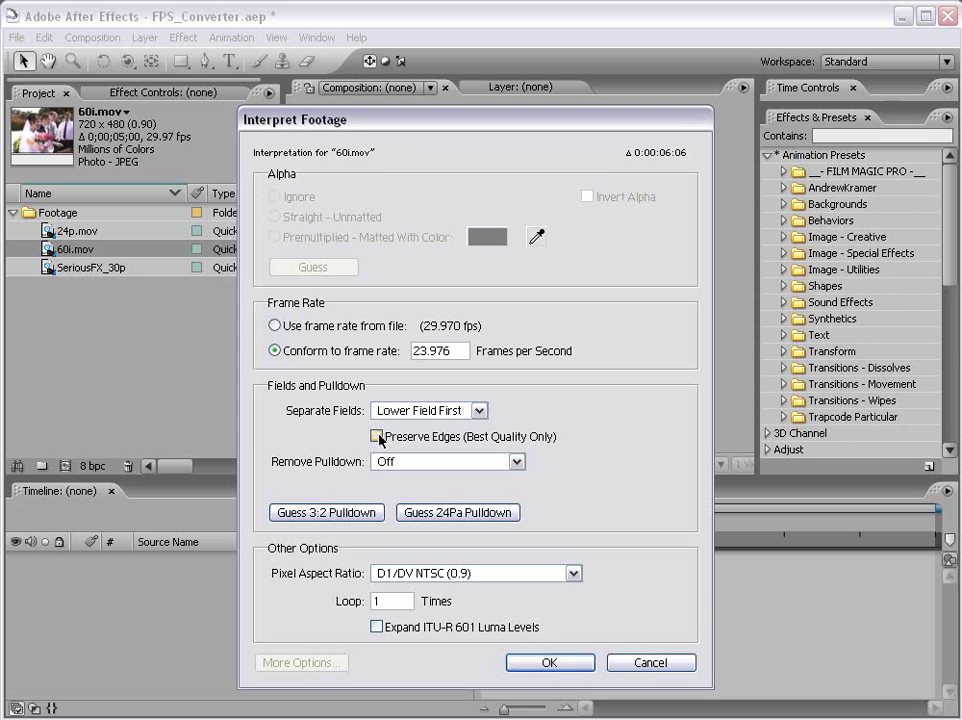
left_click(551, 662)
Step: Check the updated frame rate and field details of 60i.mov in the project
left_click(115, 367)
left_click(70, 251)
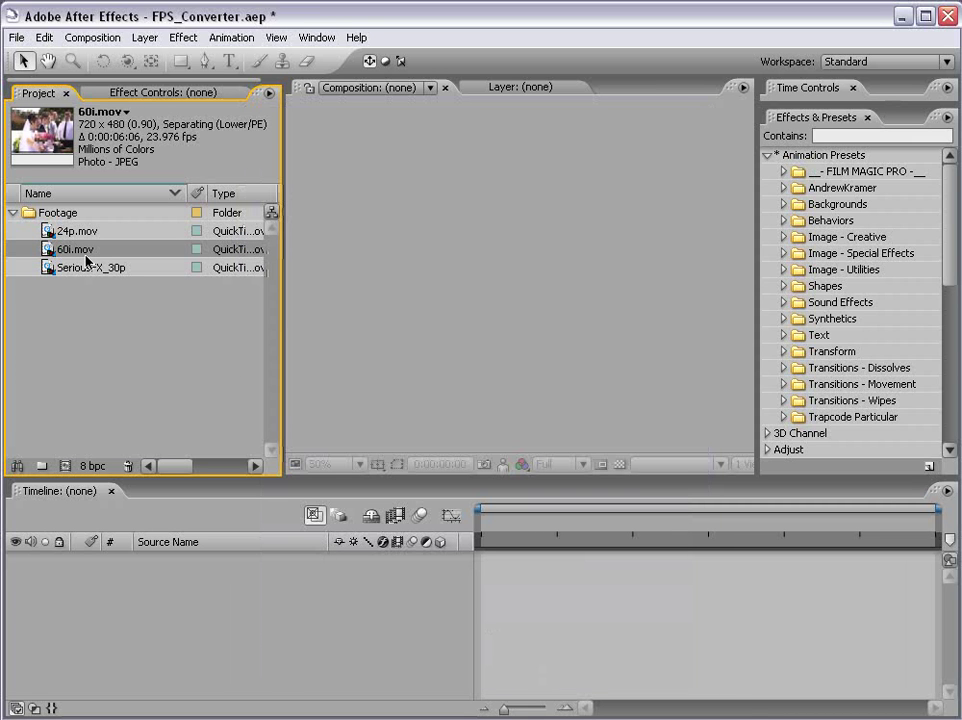
left_click(135, 318)
left_click(62, 249)
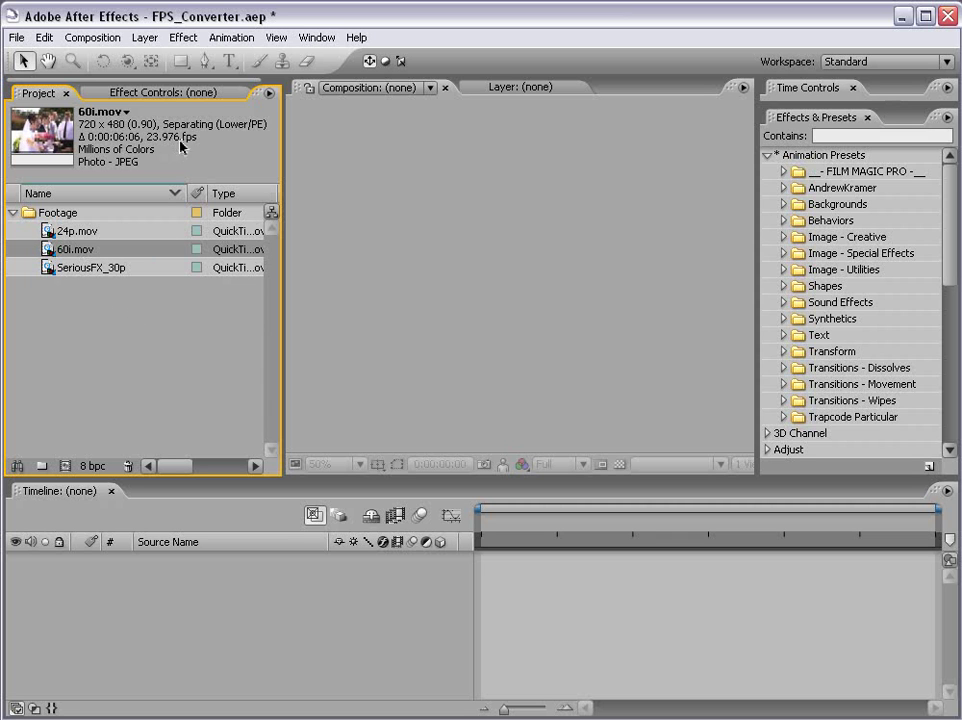
Step: Create a composition from 60i.mov and review its composition settings
left_click(84, 313)
left_click_drag(48, 250, 67, 466)
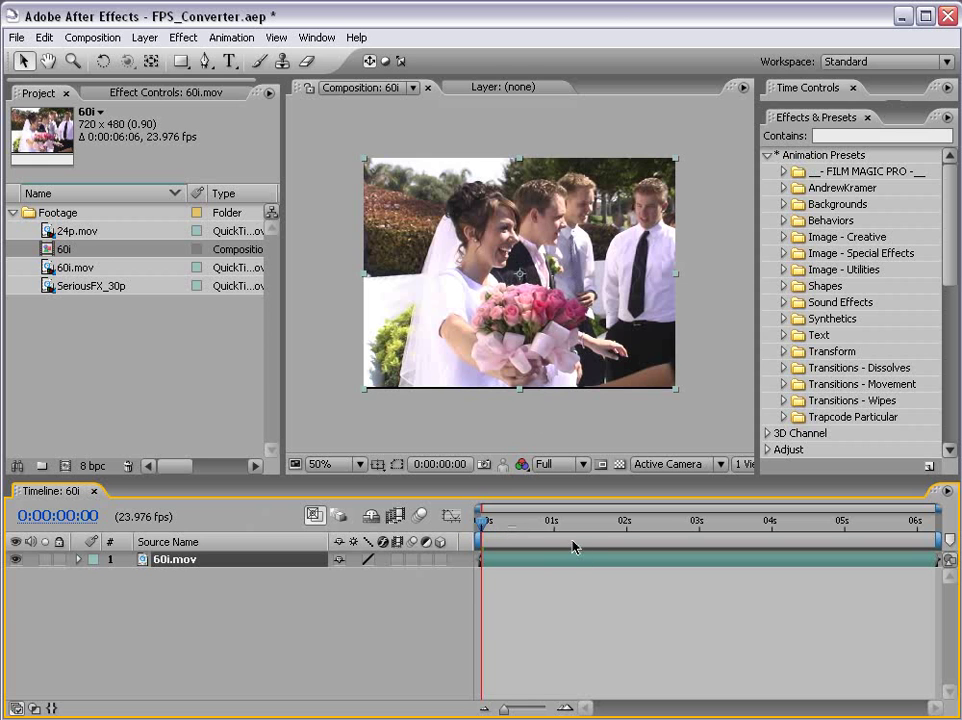
left_click(92, 37)
left_click(97, 83)
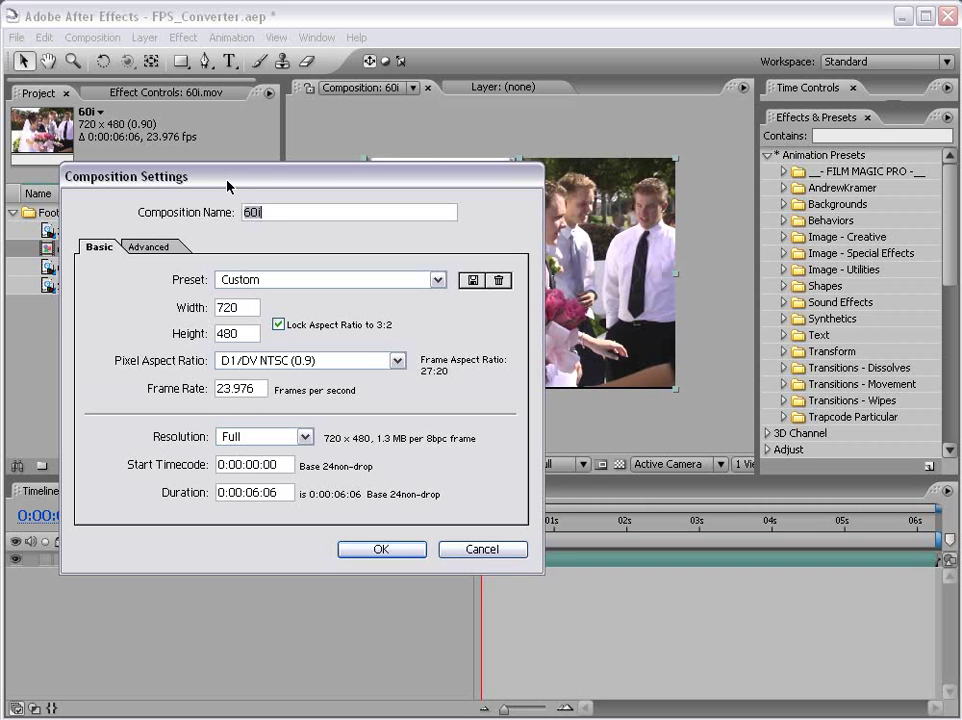
left_click(373, 547)
Step: Run a RAM preview of the 60i composition to judge its playback speed
left_click(560, 619)
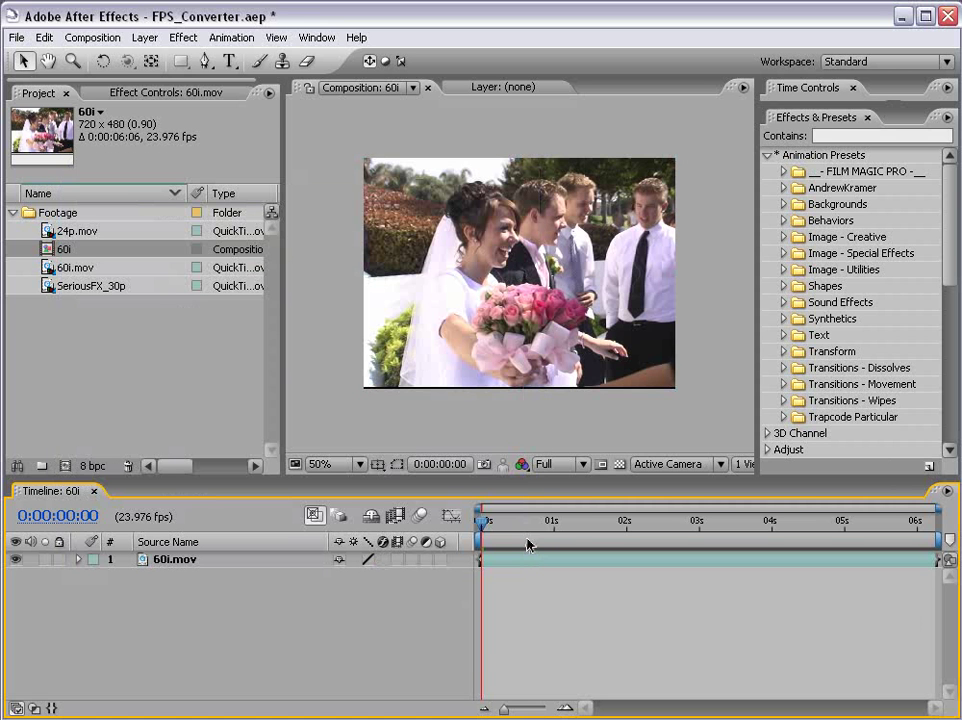
key("KP_0")
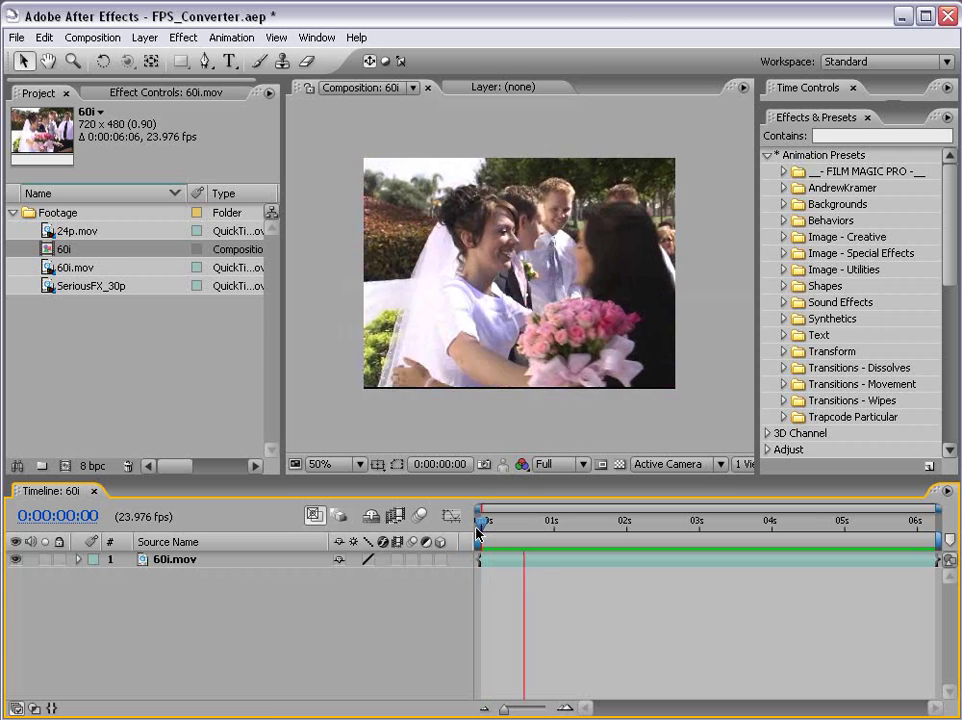
key("space")
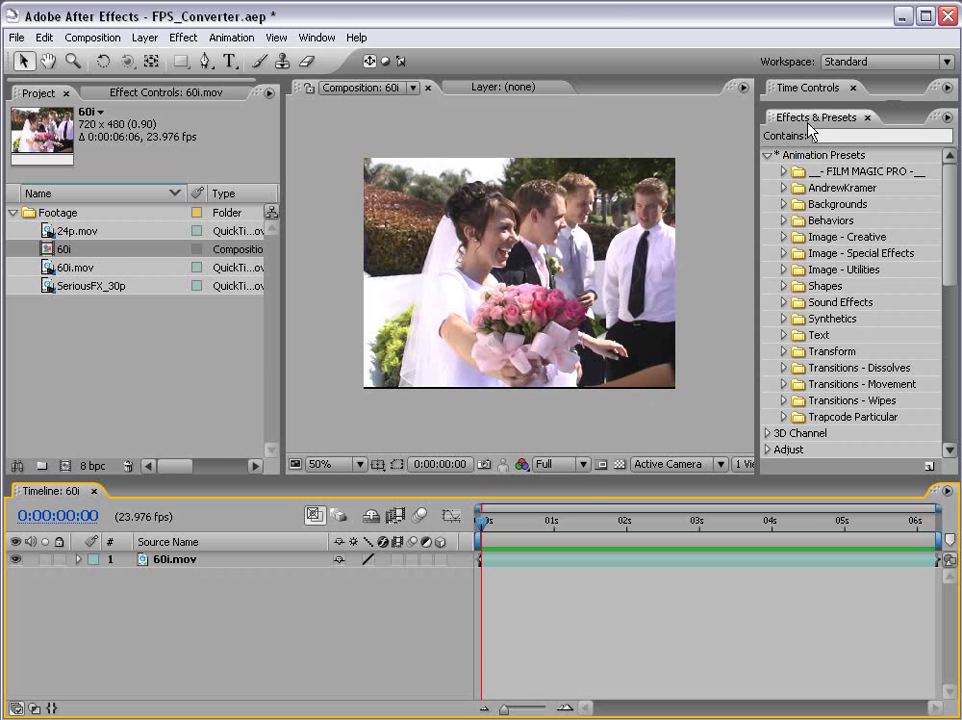
Step: Apply the FPS Converter animation preset from the AndrewKramer folder to the 60i.mov layer
left_click(767, 157)
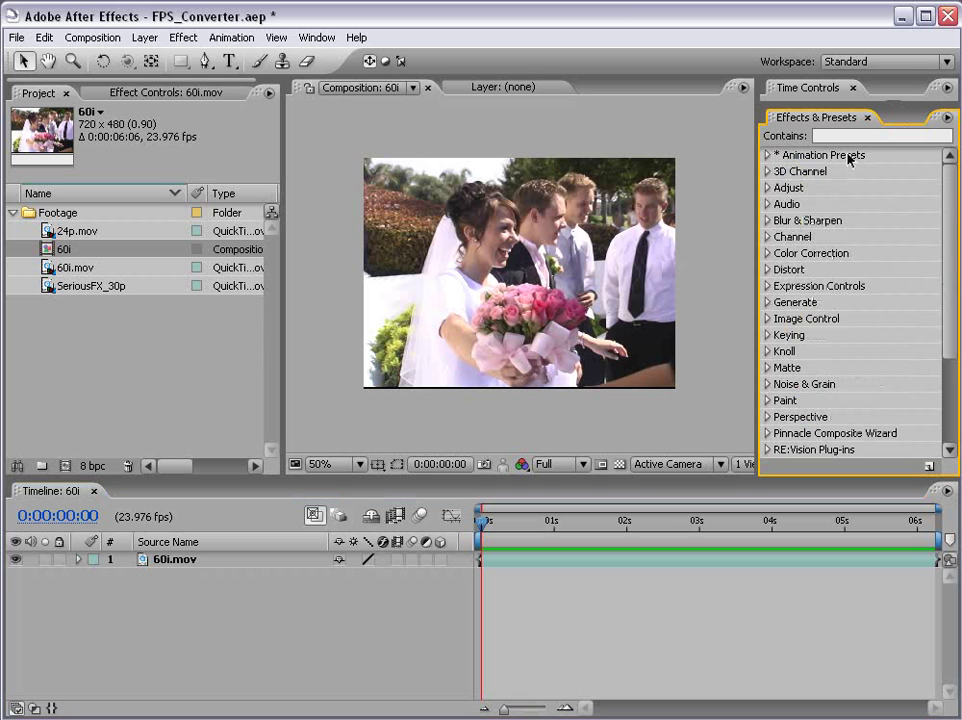
left_click(769, 157)
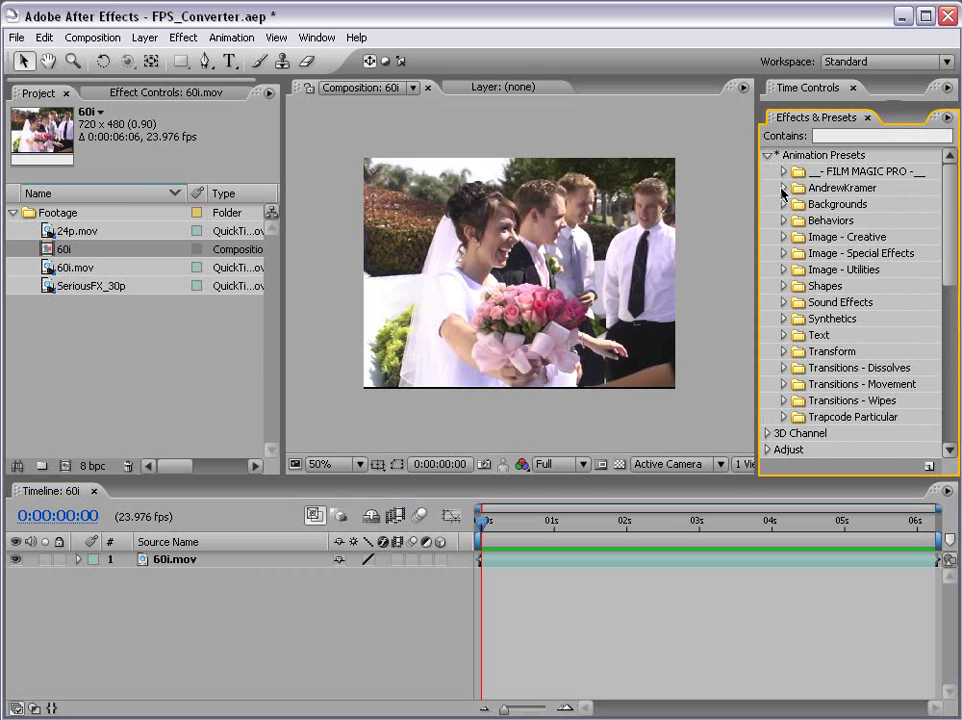
left_click(783, 189)
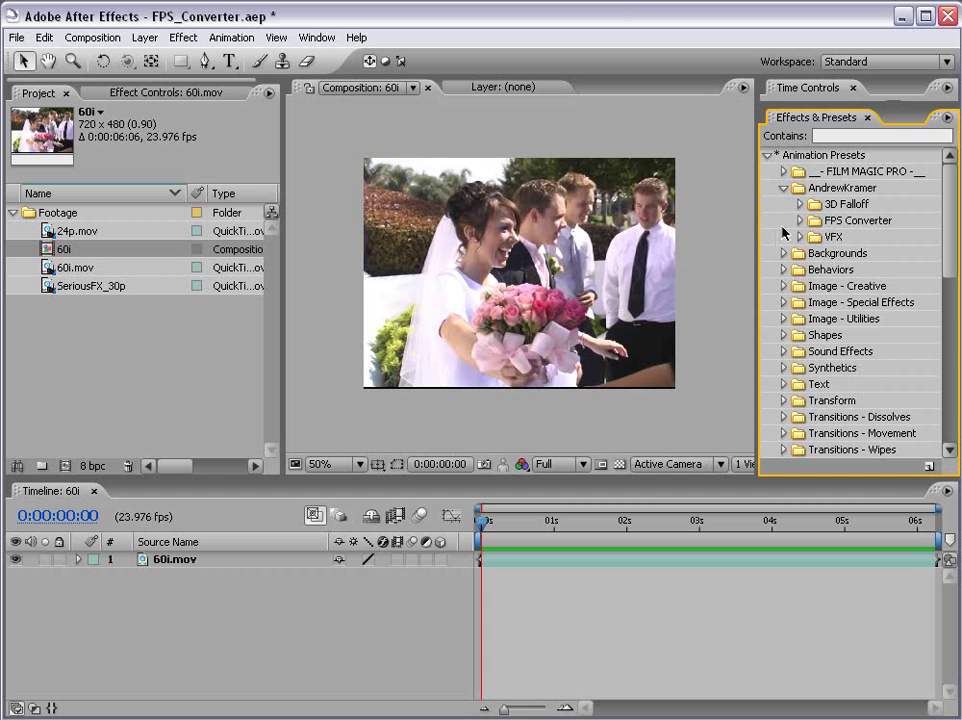
left_click(800, 221)
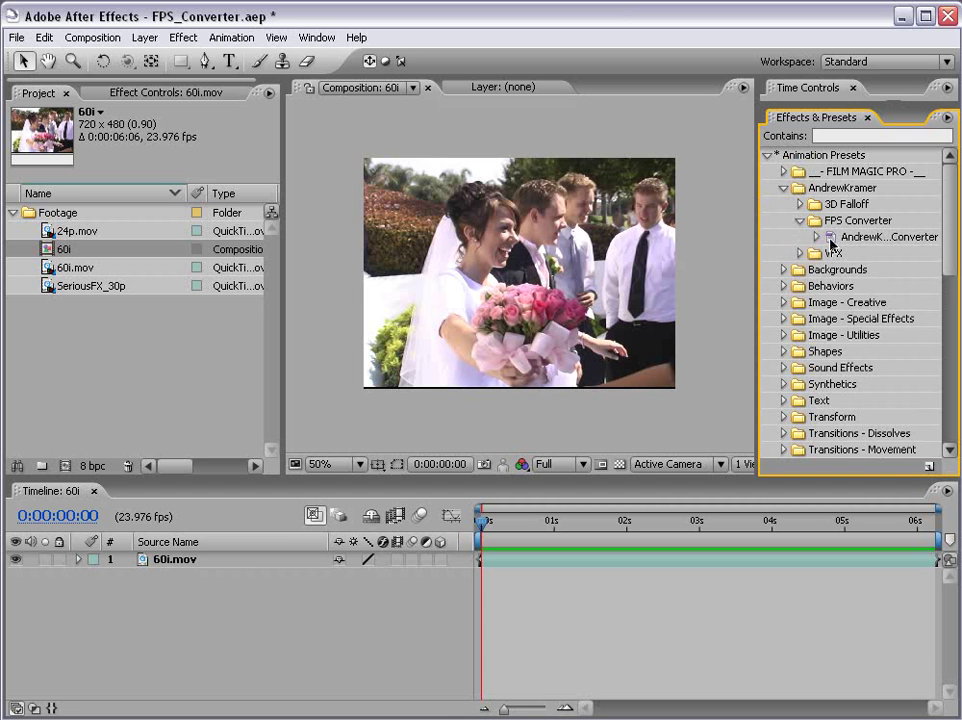
left_click_drag(831, 241, 428, 246)
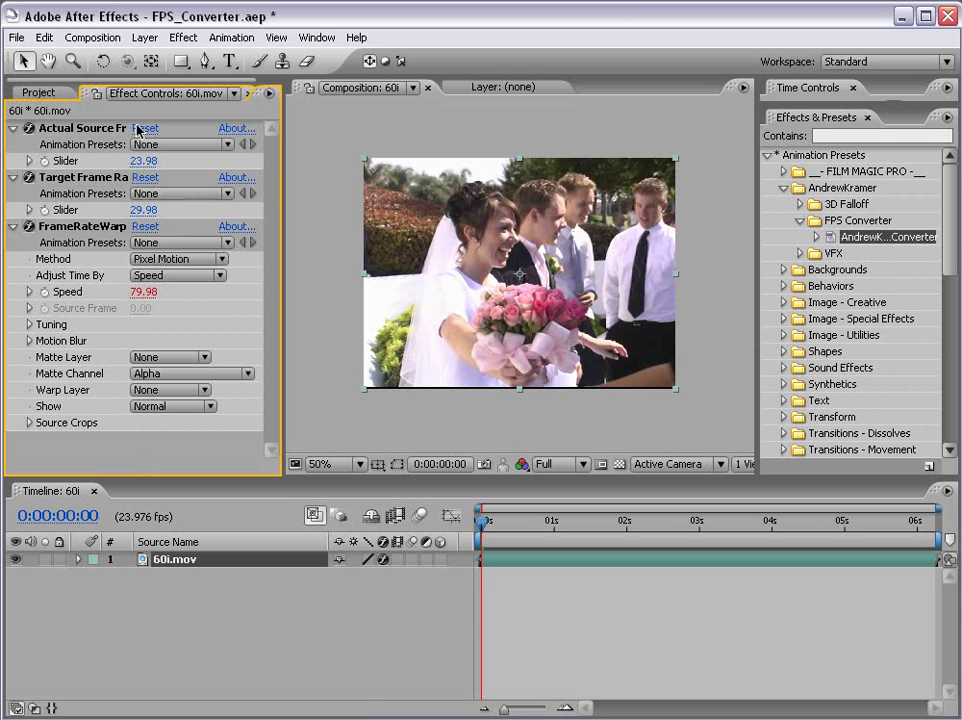
Step: Set the layer's Actual Source Frame Rate to 29.97 and its Target Frame Rate to 23.976
left_click_drag(281, 178, 354, 172)
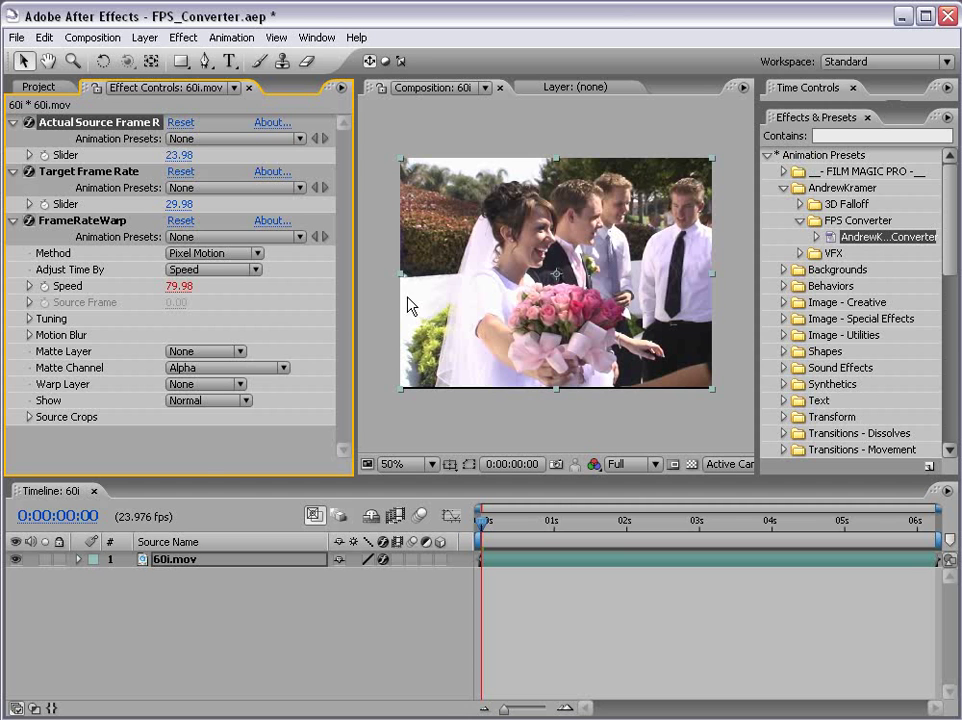
left_click(215, 439)
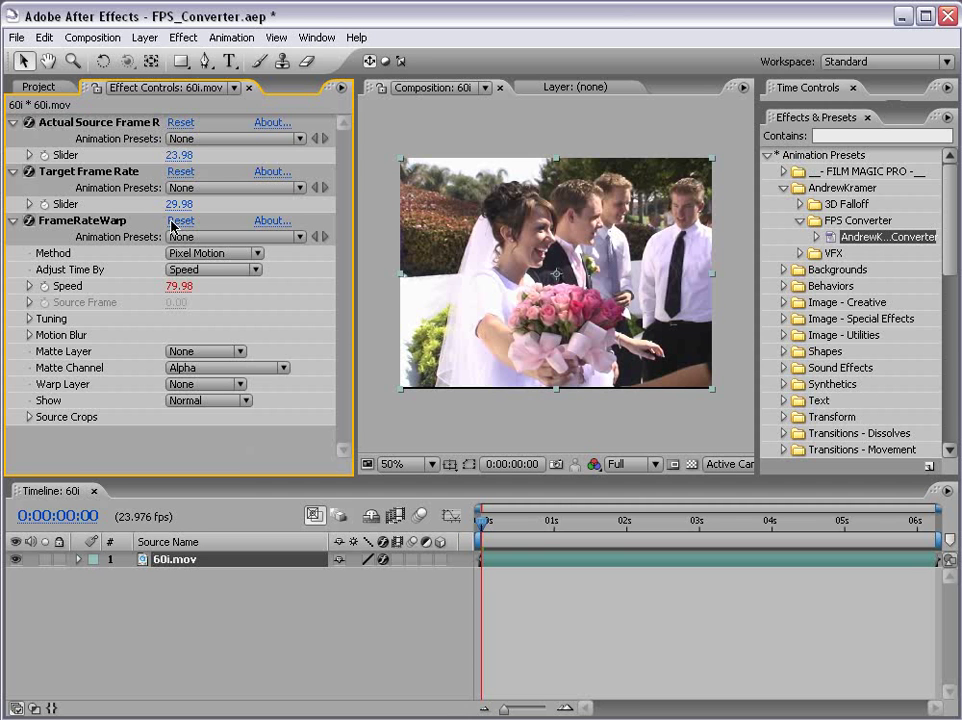
left_click(179, 155)
type("29.97")
key("Return")
left_click(179, 204)
type("23.976")
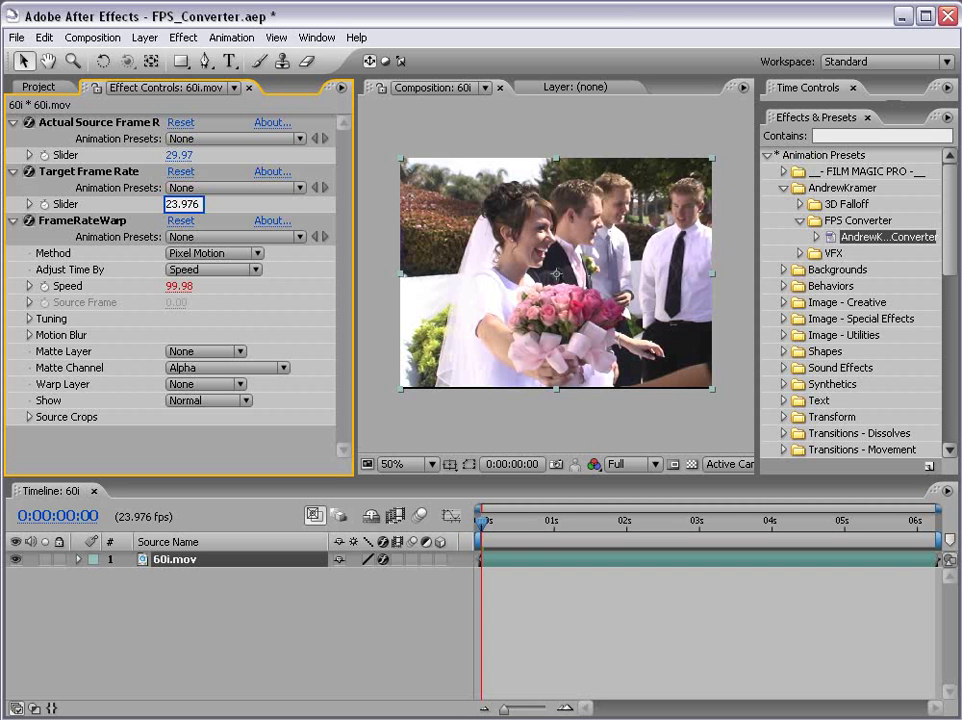
key("Return")
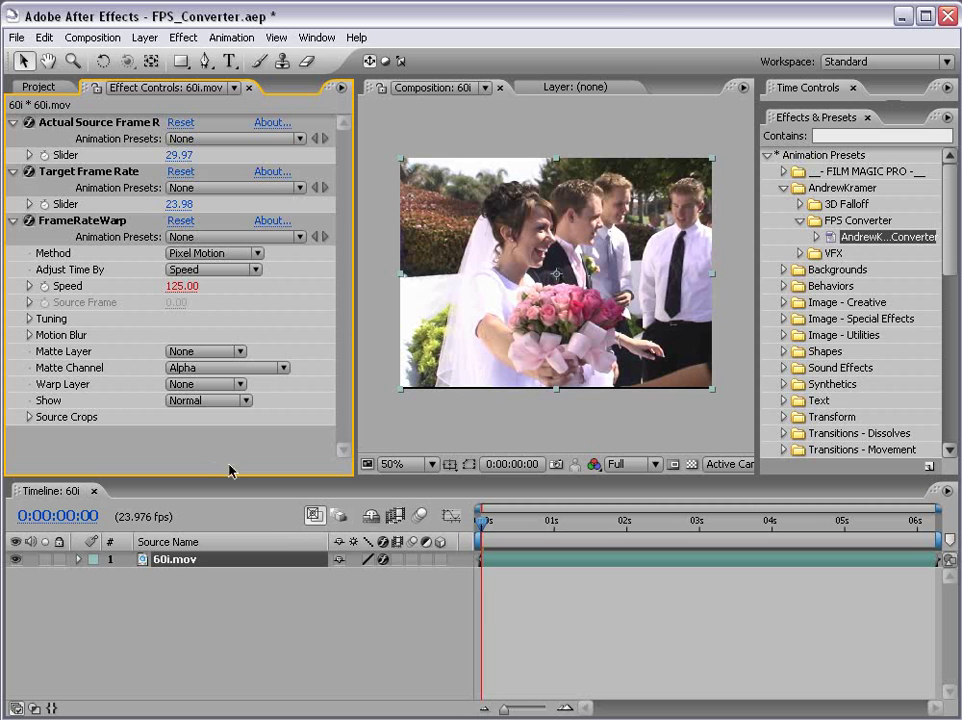
Step: Show the Info panel and run a RAM preview of the converted 60i composition to check its playback frame rate
left_click(515, 622)
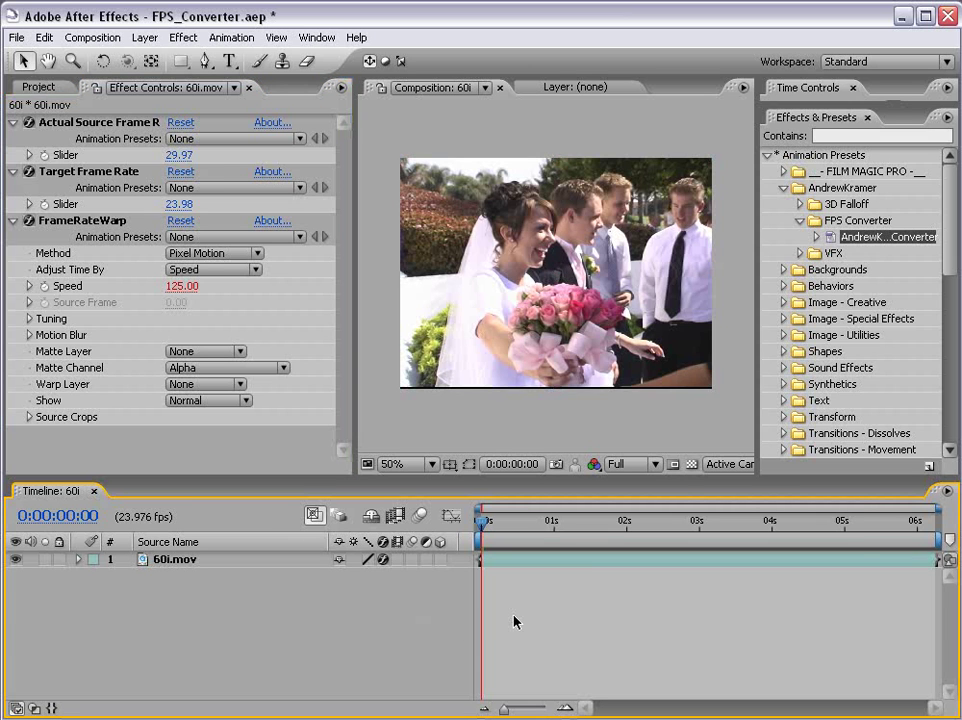
key("KP_0")
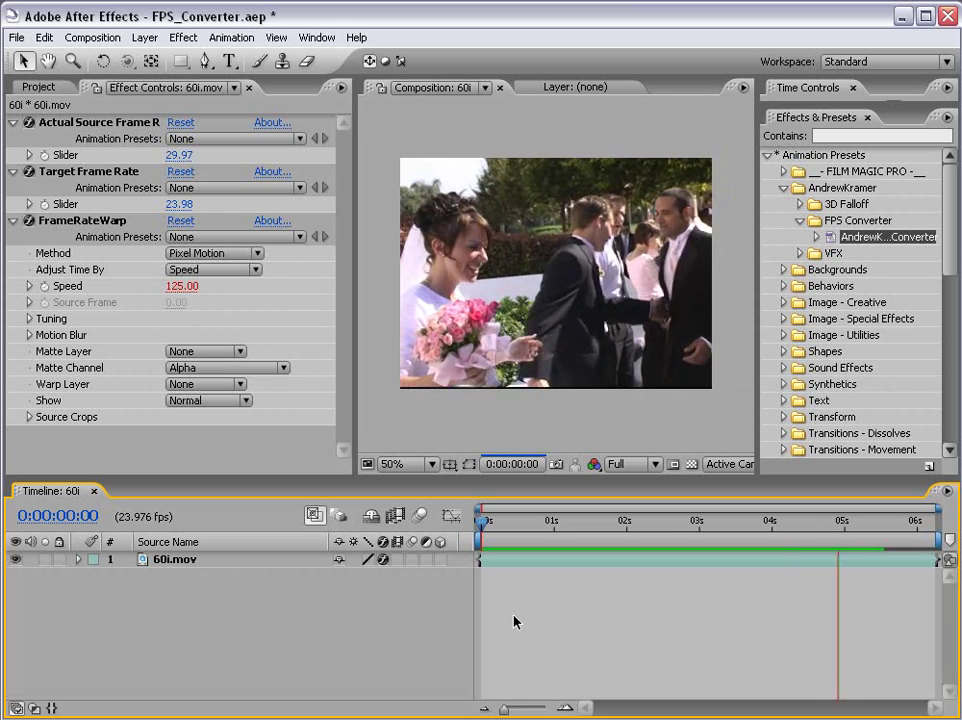
left_click(316, 37)
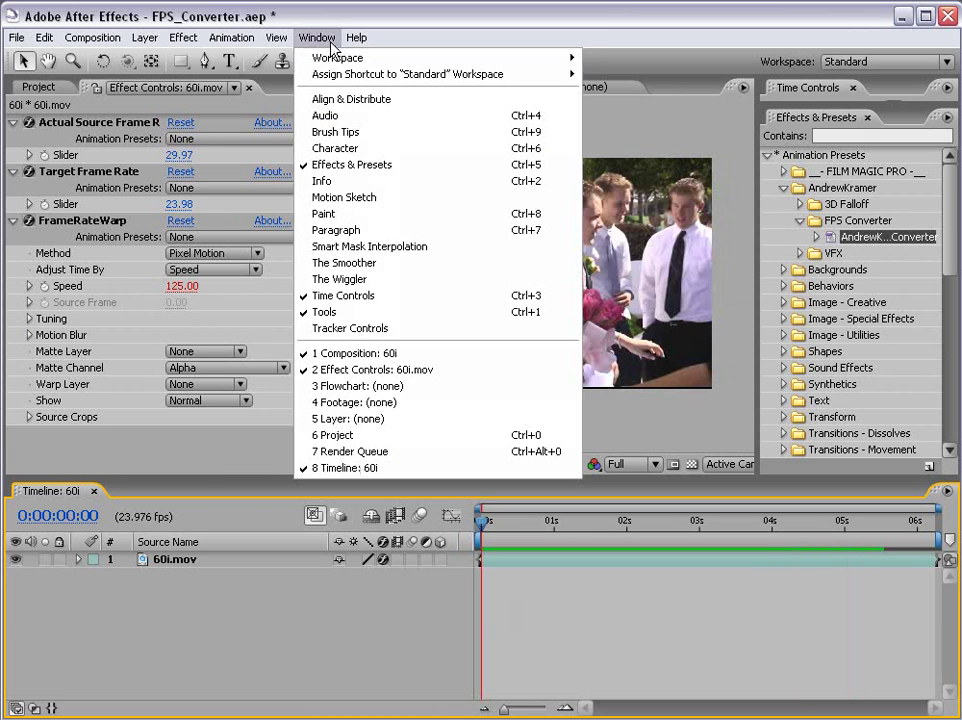
left_click(334, 184)
left_click_drag(479, 266, 160, 275)
key("KP_0")
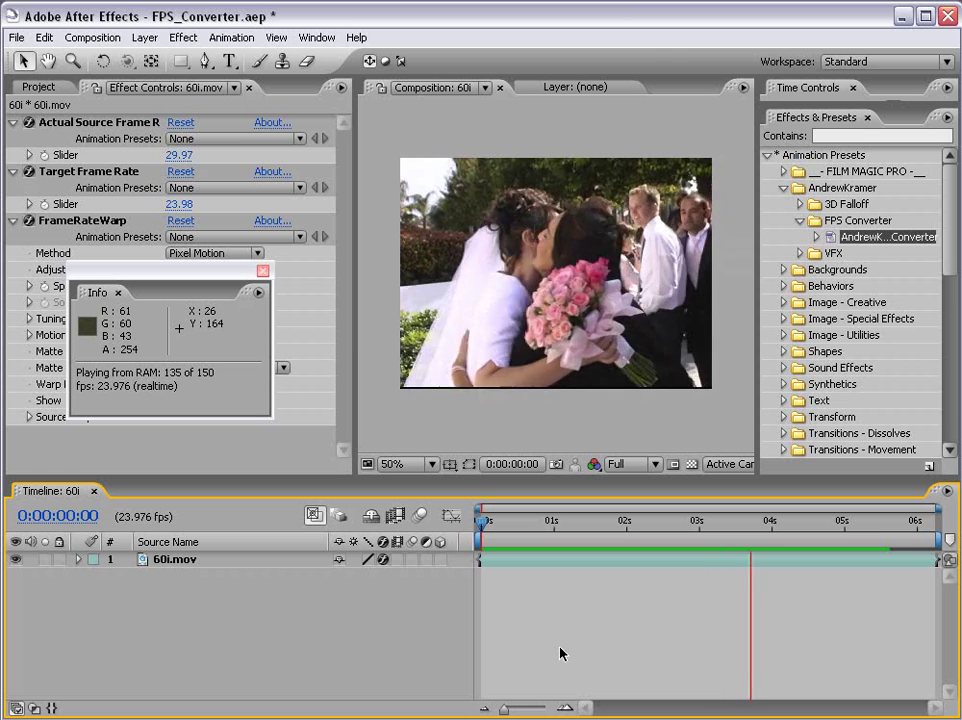
key("space")
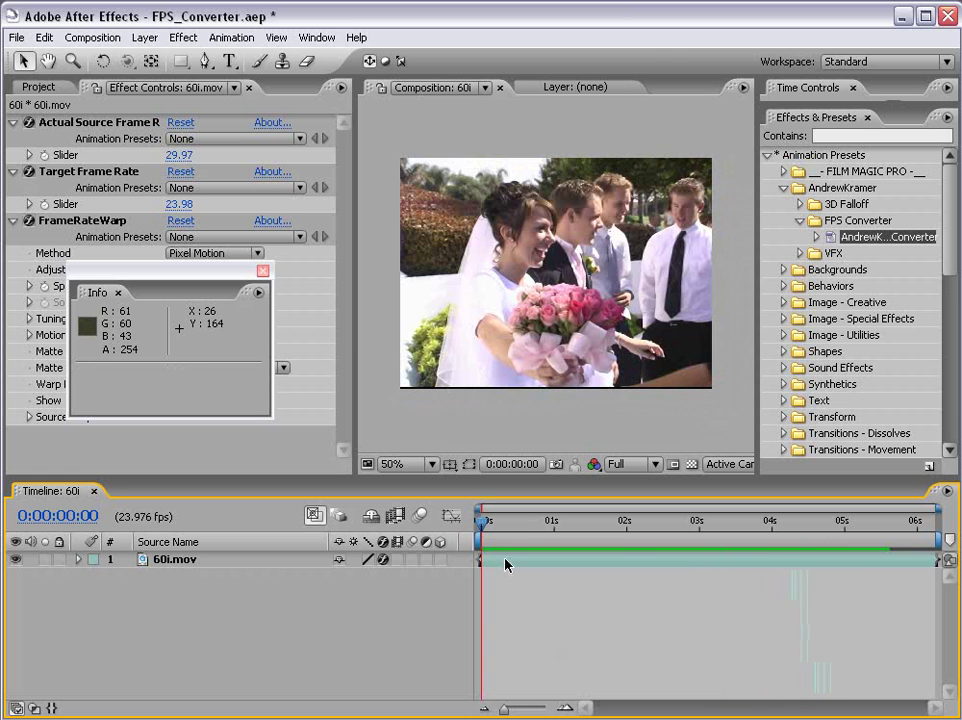
Step: Move the current time to 0:00:02:12 and review the 60i composition in a RAM preview and an enlarged view
left_click_drag(487, 522, 668, 530)
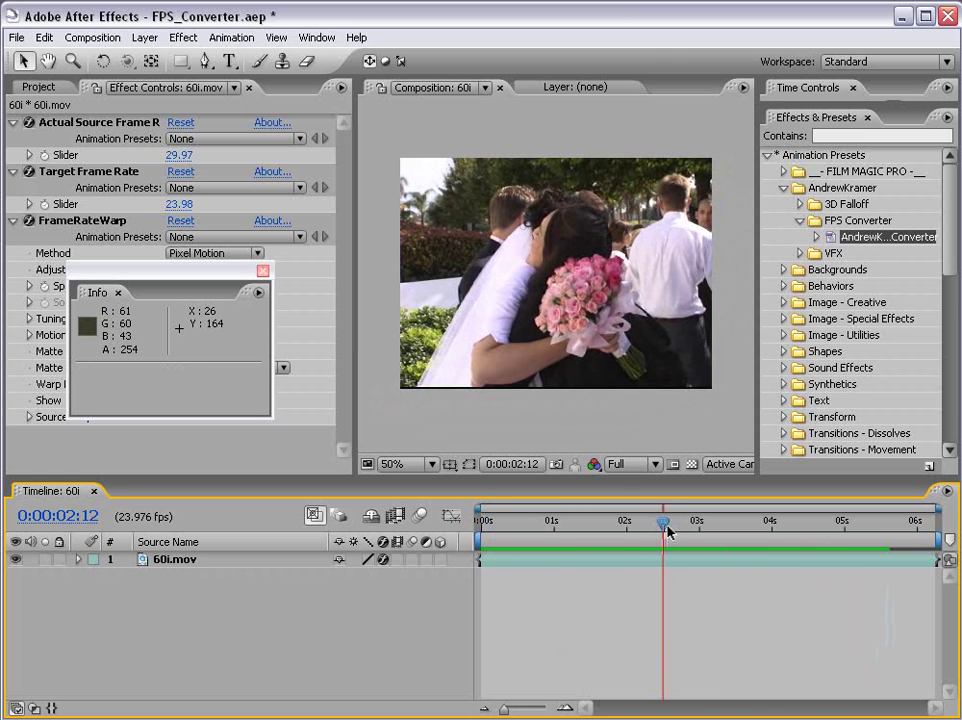
key("KP_0")
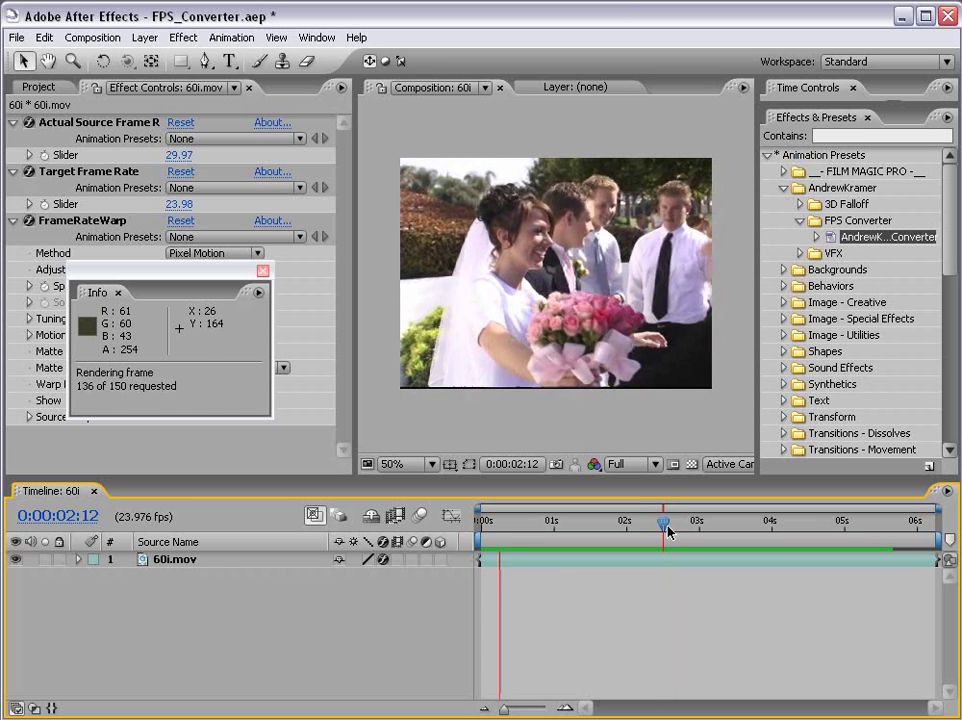
key("space")
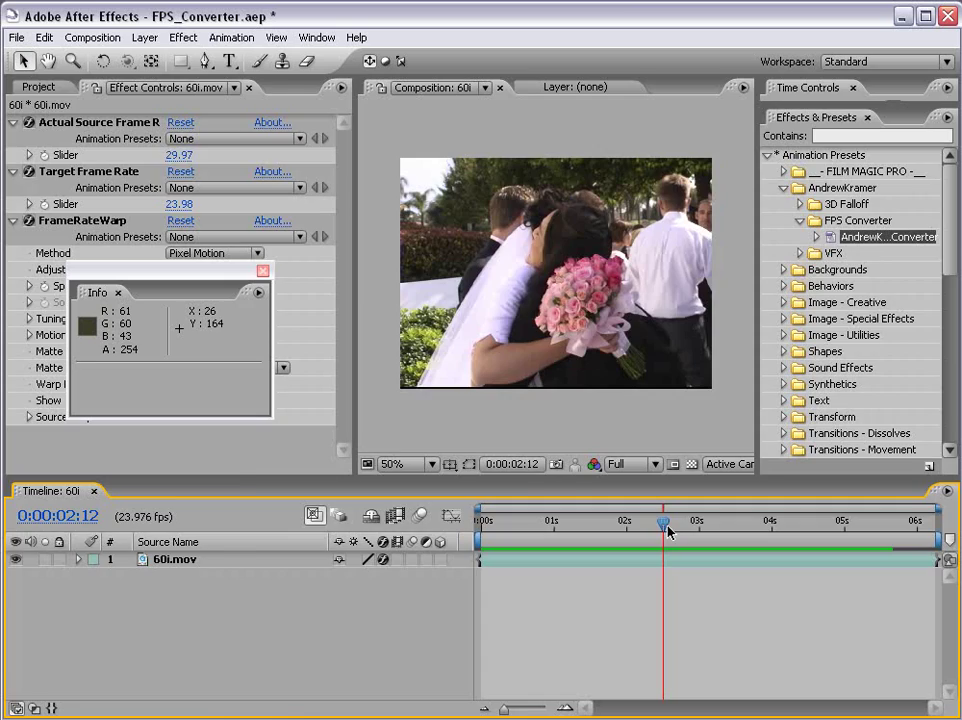
key("grave")
key("KP_0")
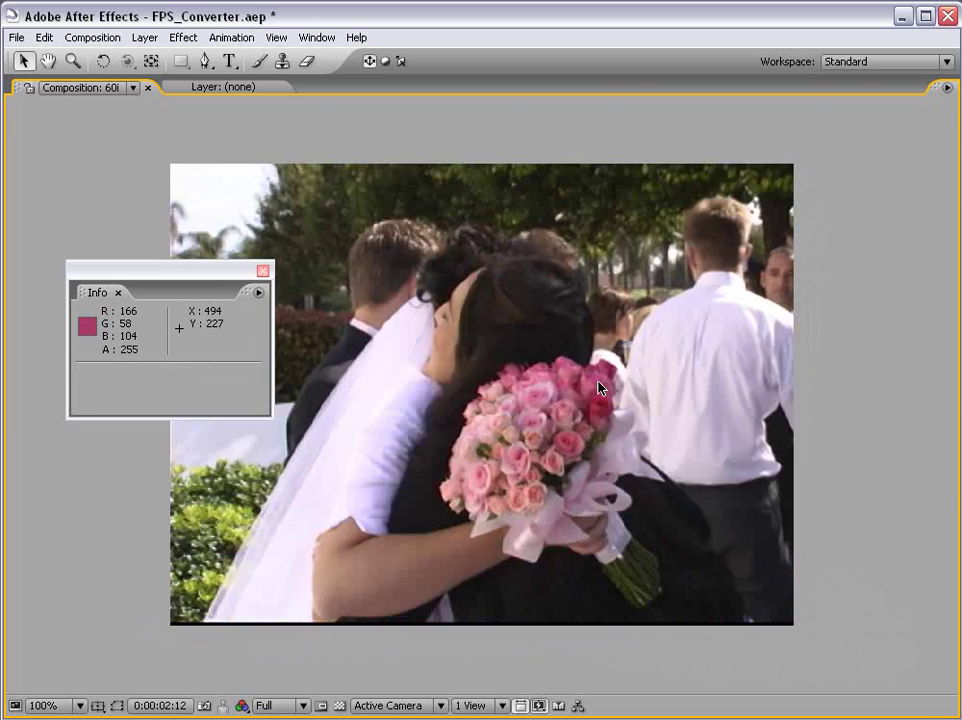
key("grave")
left_click(584, 638)
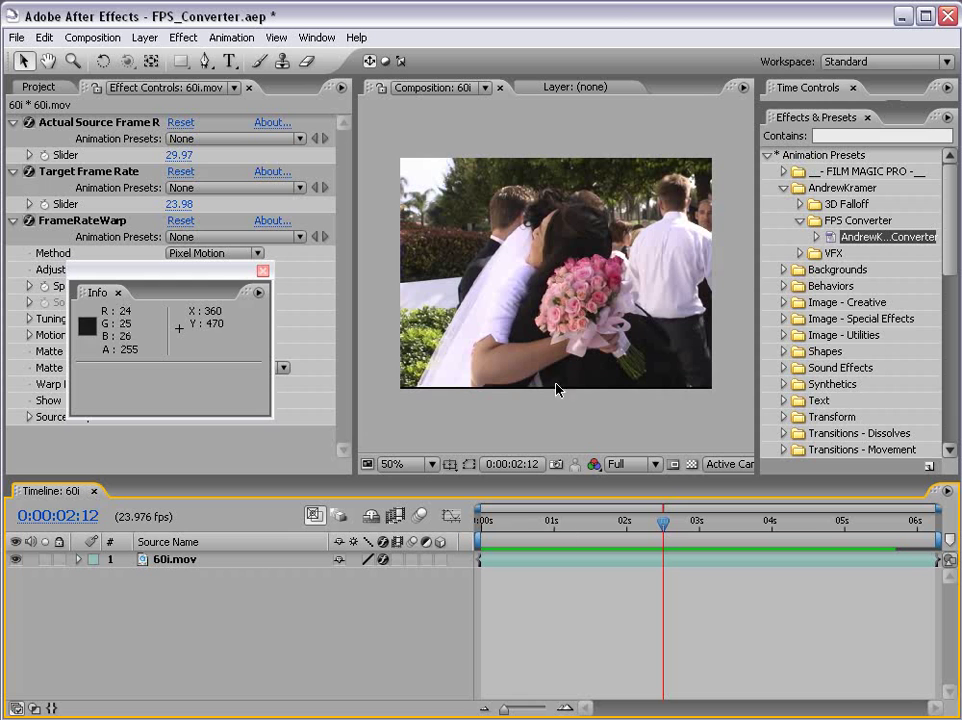
Step: Interpret the 24p.mov footage so it conforms to a frame rate of 29.97 frames per second
left_click(40, 88)
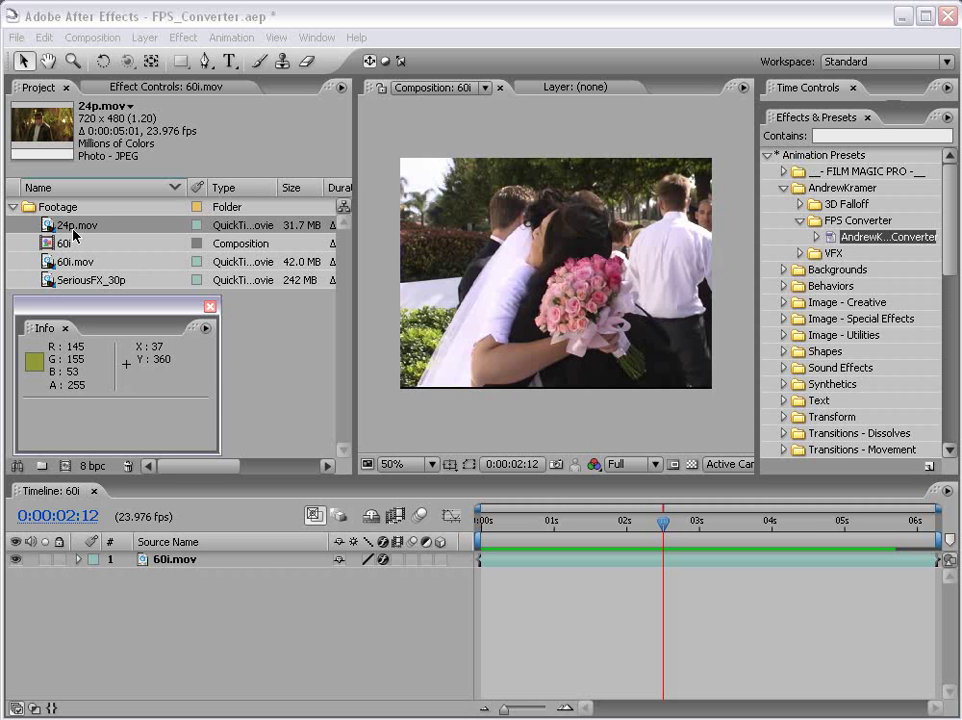
right_click(78, 229)
mouse_move(125, 270)
left_click(247, 268)
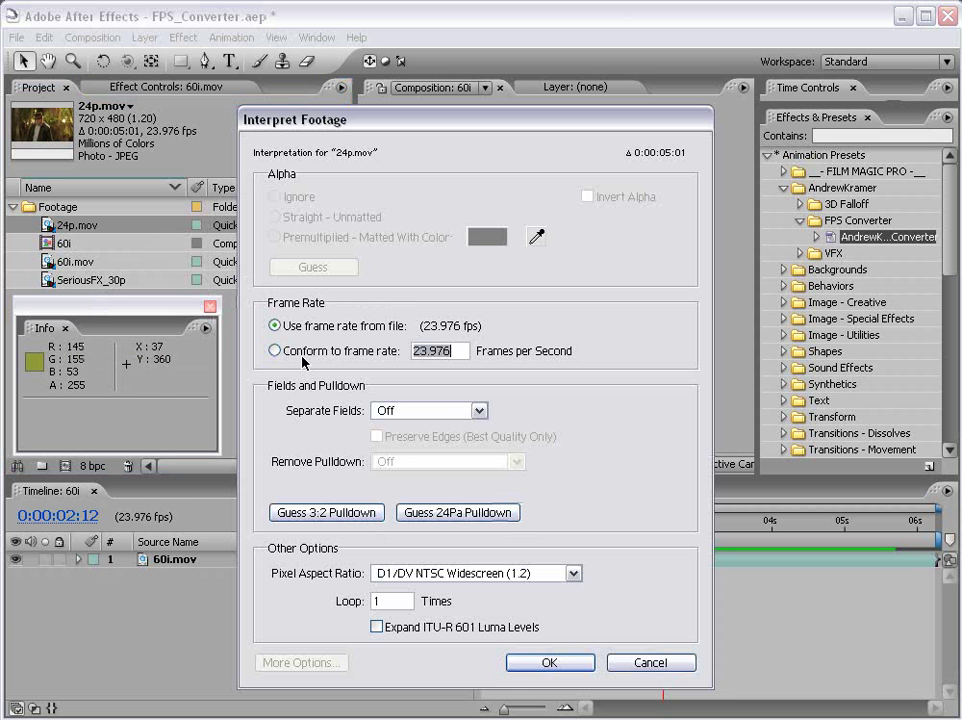
left_click(272, 348)
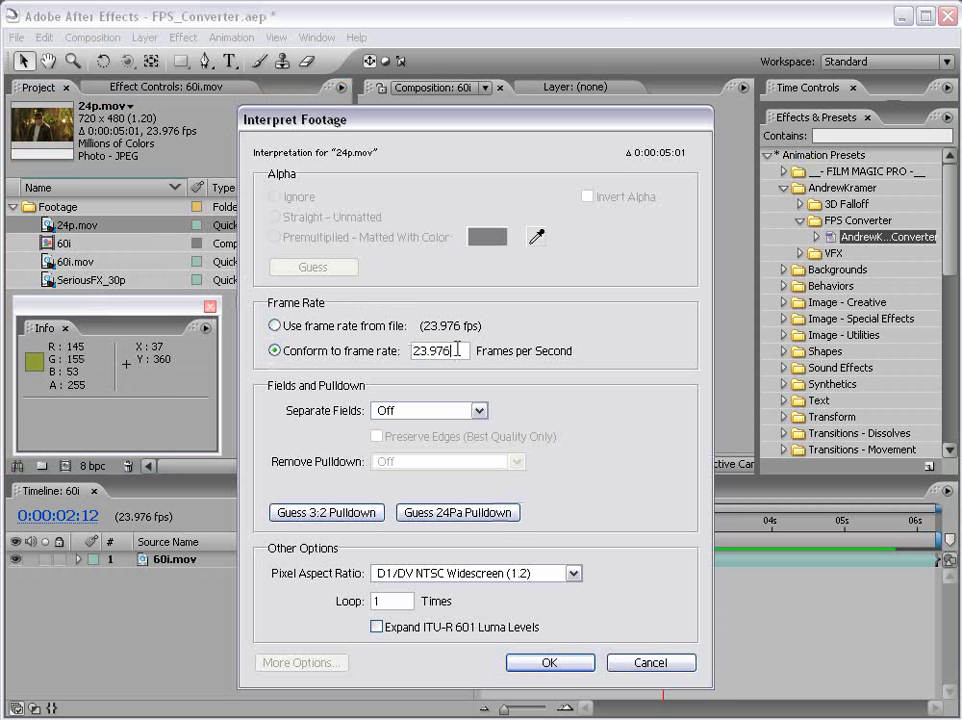
left_click_drag(456, 349, 370, 347)
type("30")
left_click_drag(451, 350, 367, 350)
type("29.97")
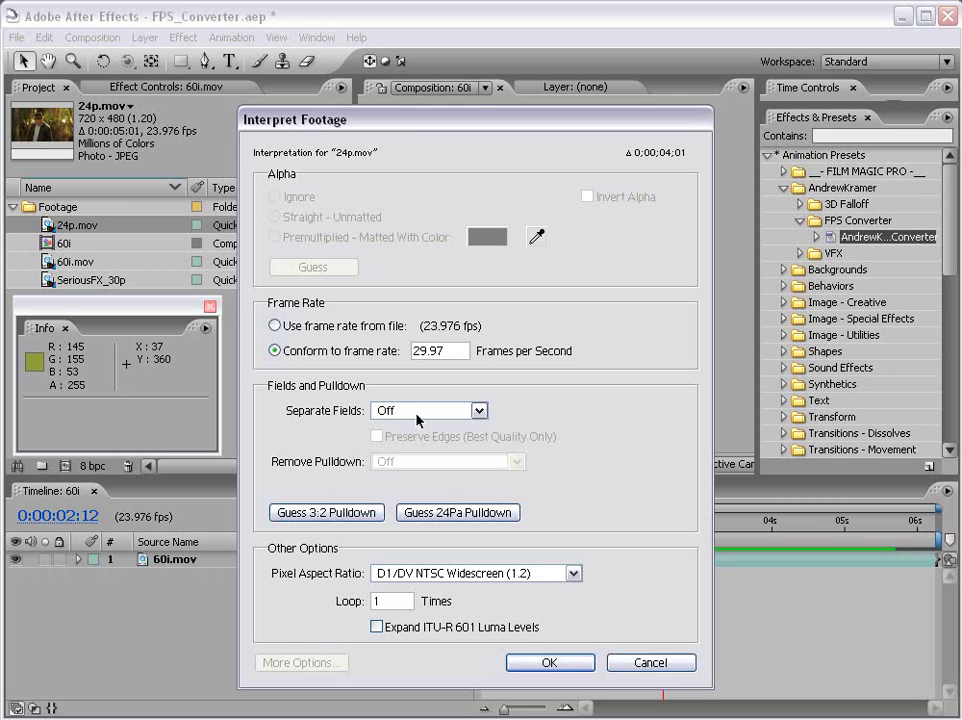
left_click(550, 664)
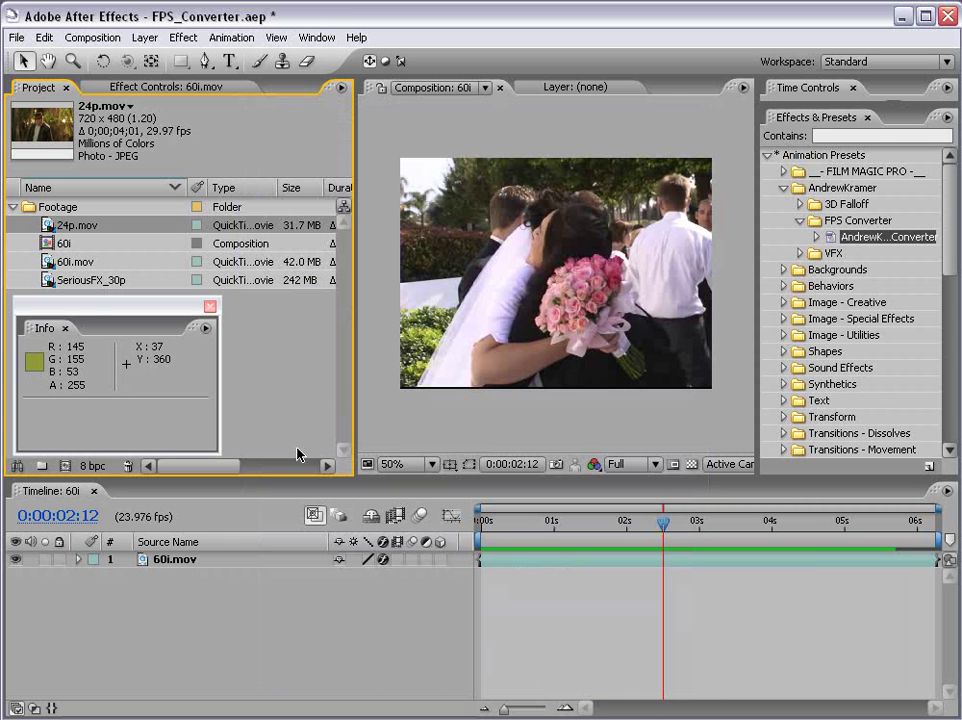
Step: Create a composition from 24p.mov and widen the composition view to fit the whole frame
left_click_drag(72, 488, 66, 461)
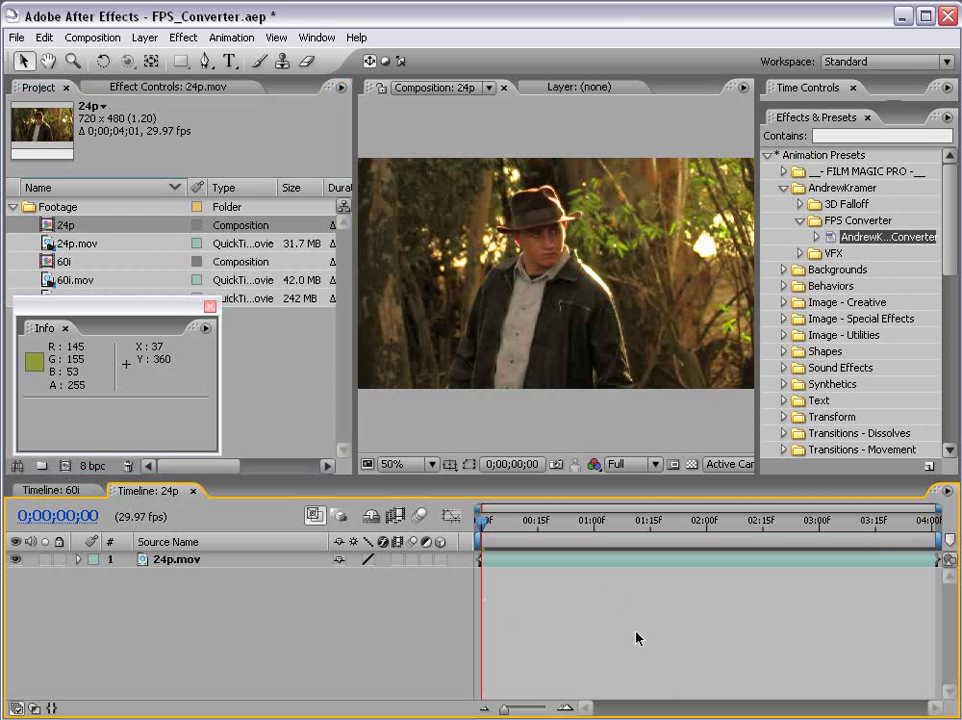
left_click_drag(356, 388, 308, 388)
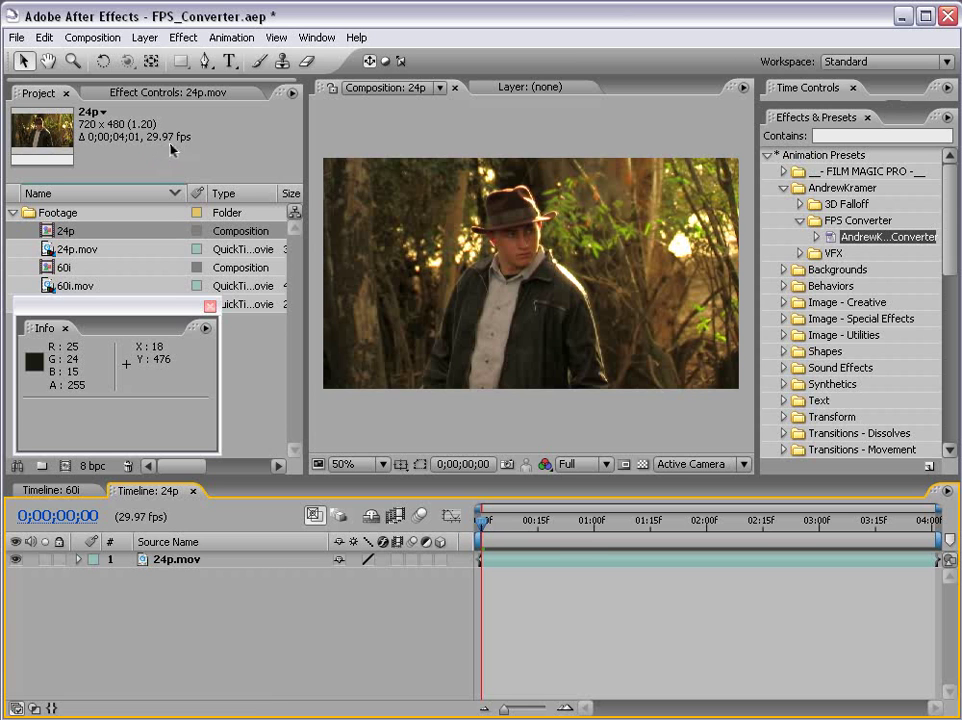
left_click(560, 563)
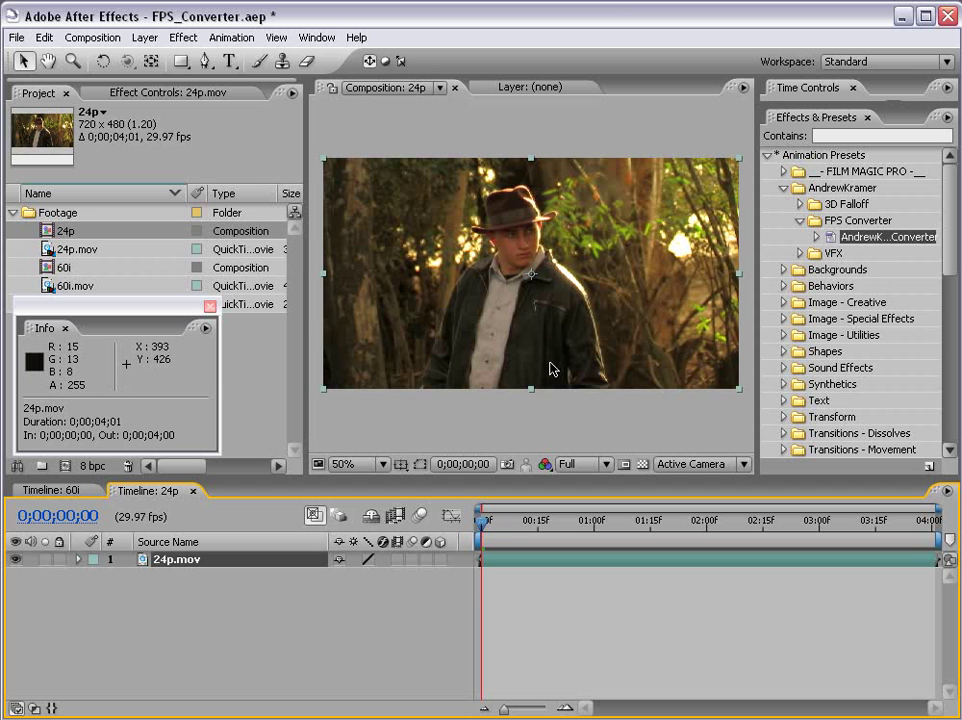
left_click(523, 402)
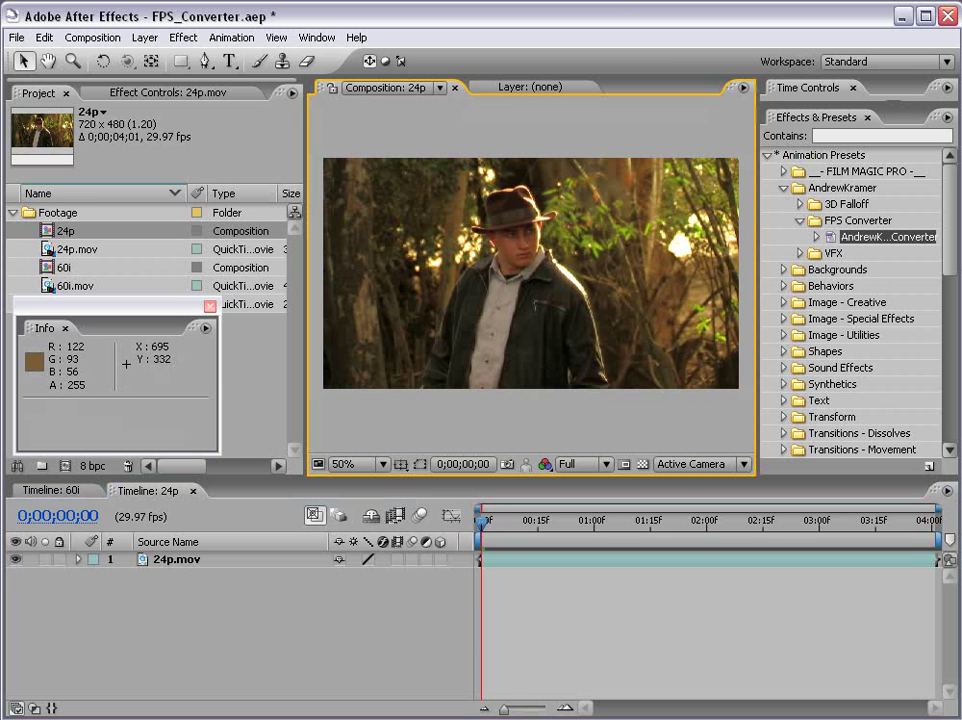
Step: Apply the FPS Converter animation preset to the 24p.mov layer and check its source and target frame rate values
left_click_drag(840, 243, 530, 258)
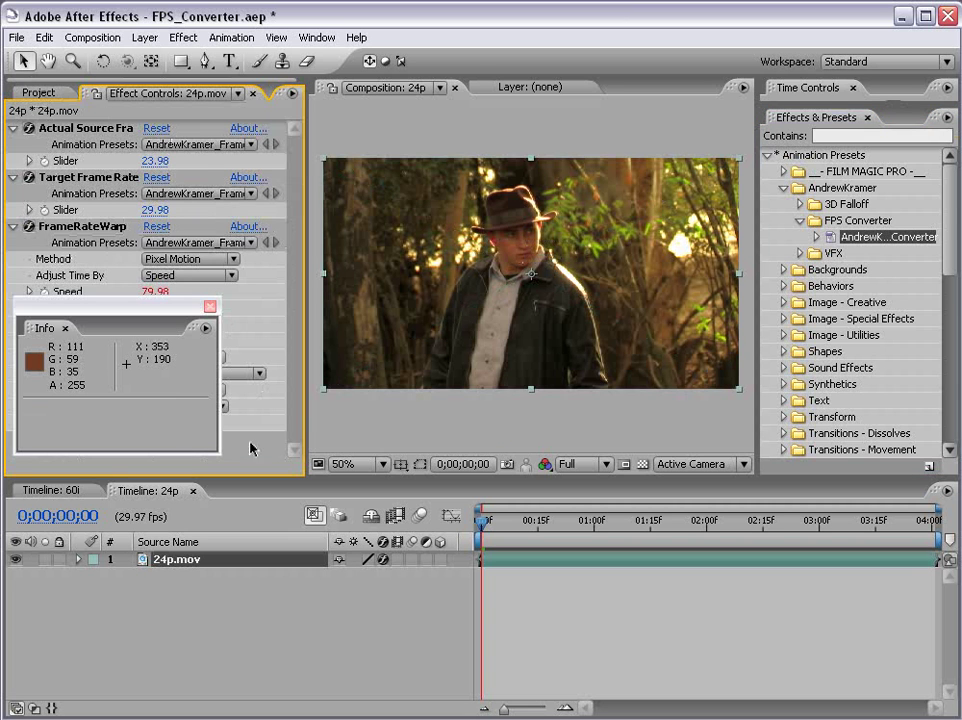
left_click(155, 160)
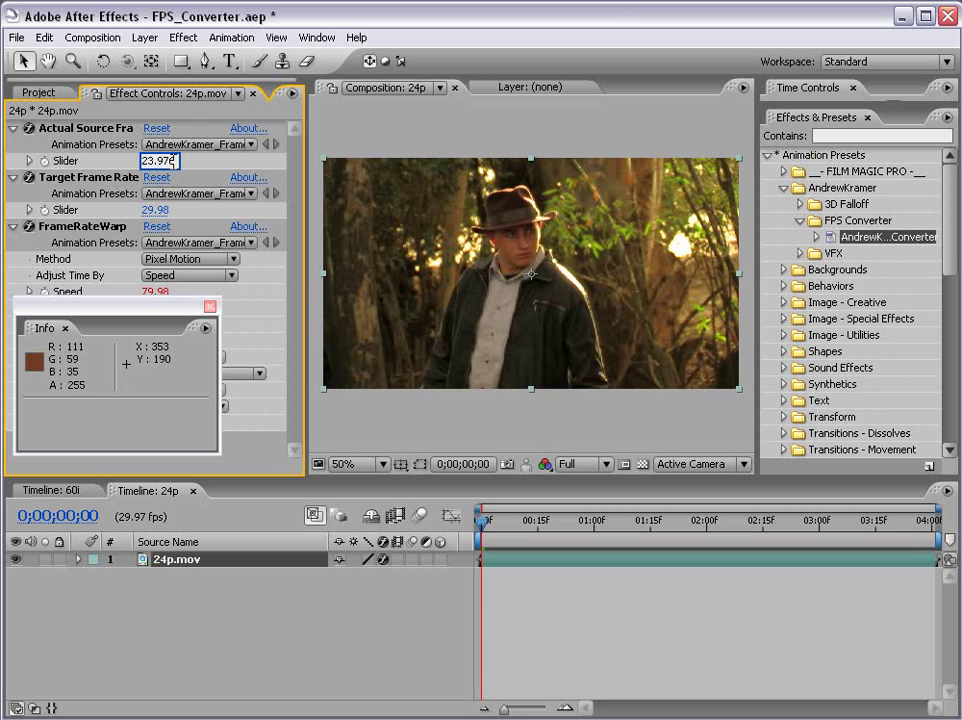
left_click(157, 210)
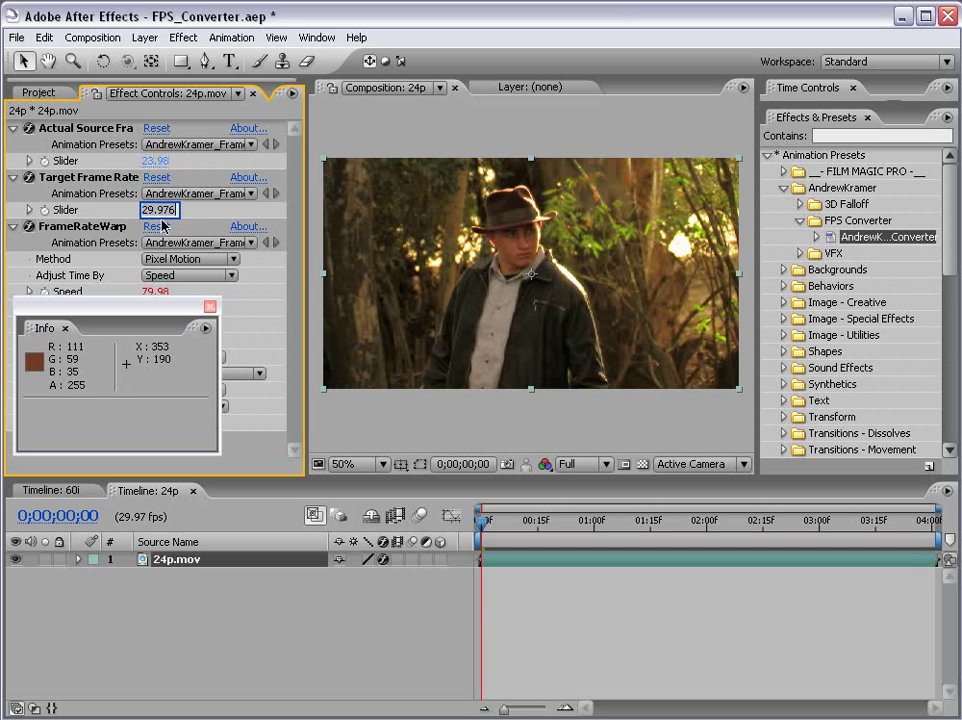
left_click(449, 437)
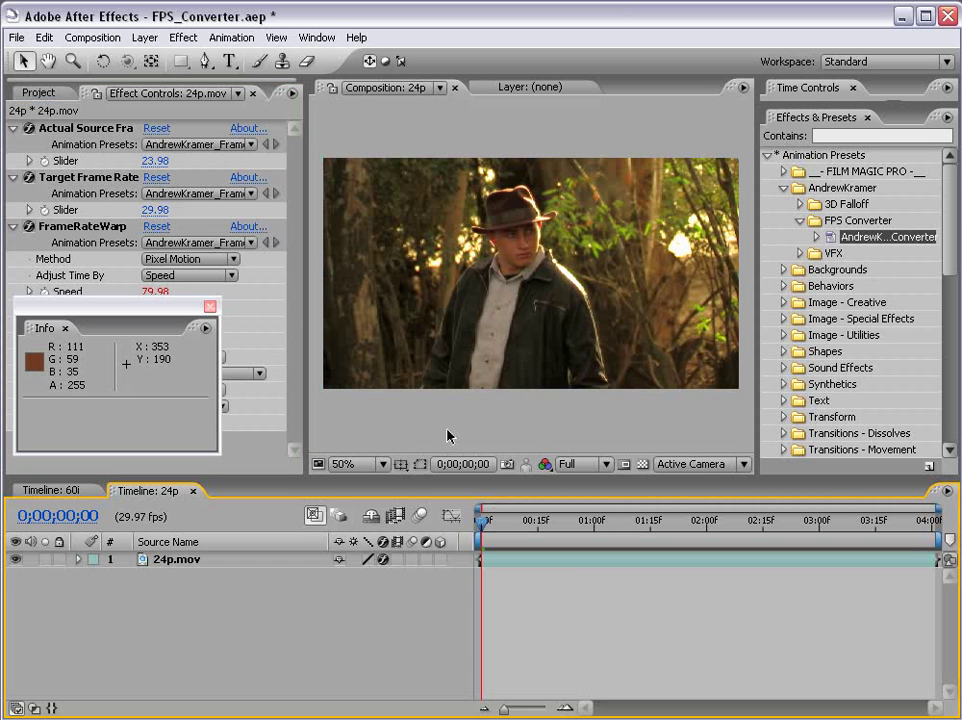
Step: Run a RAM preview of the 24p composition in an enlarged view, stop it and restore the layout
left_click(449, 437)
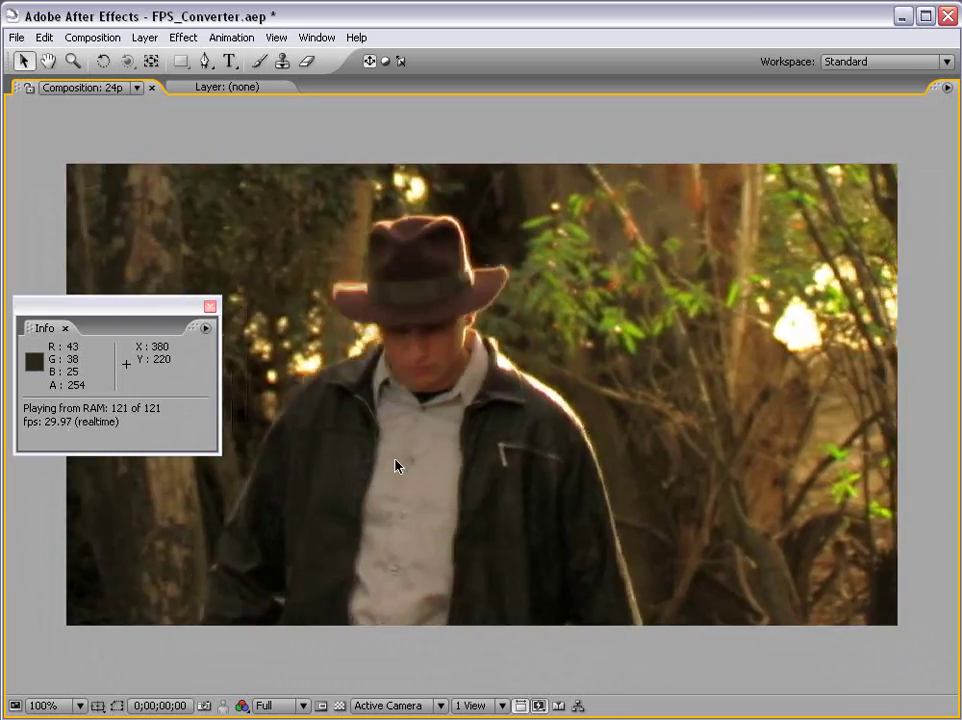
key("space")
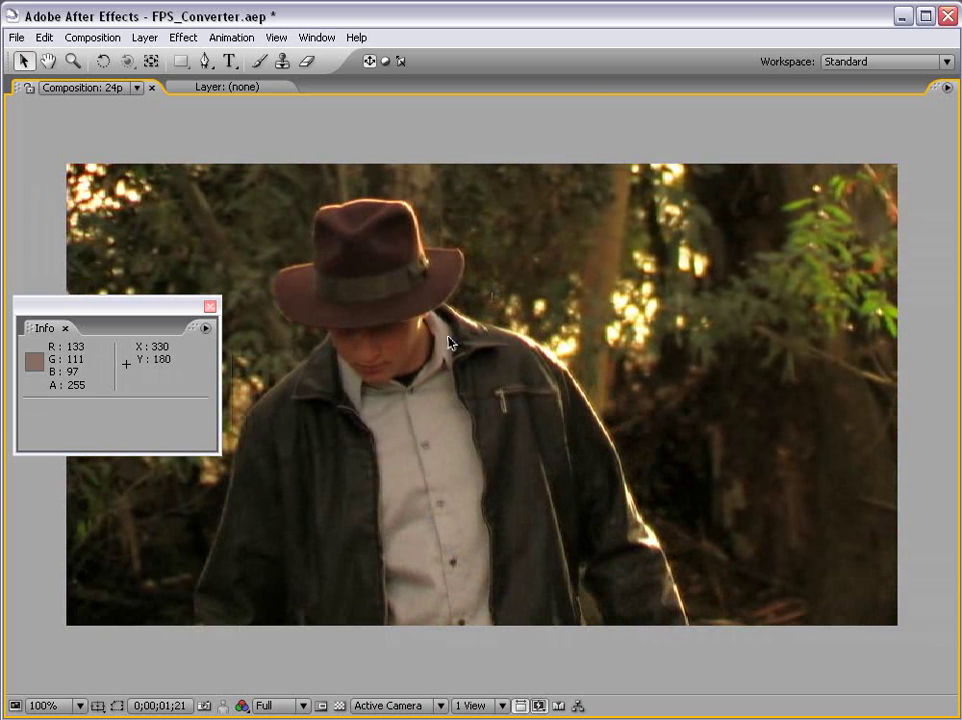
key("grave")
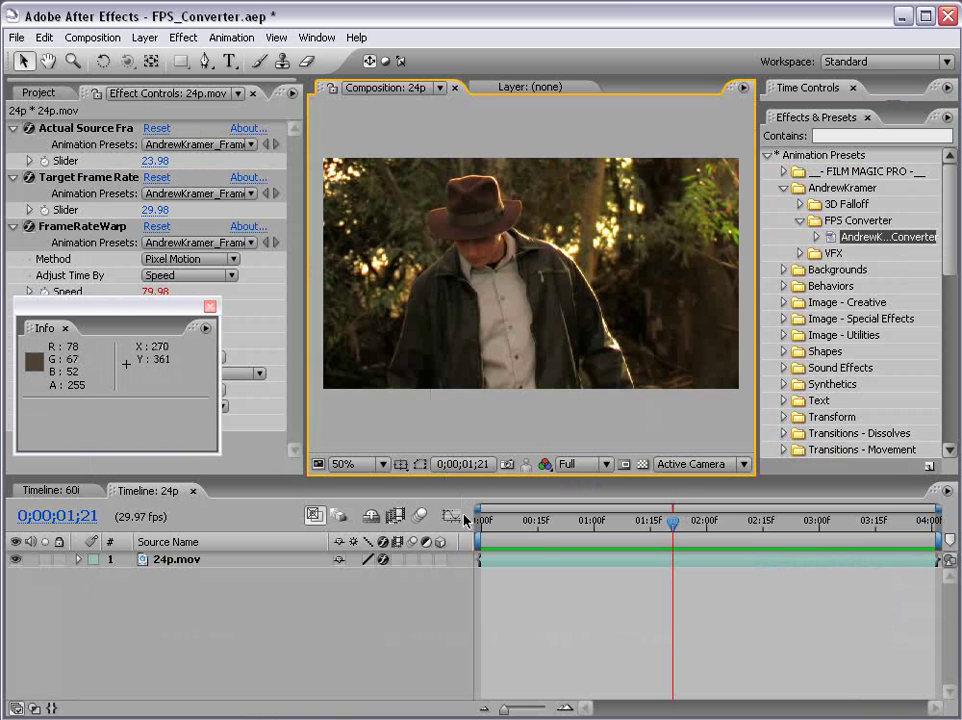
Step: Step frame by frame through the 24p composition from 0;00;00;17 to 0;00;00;27 to inspect the interpolated frames
left_click(544, 530)
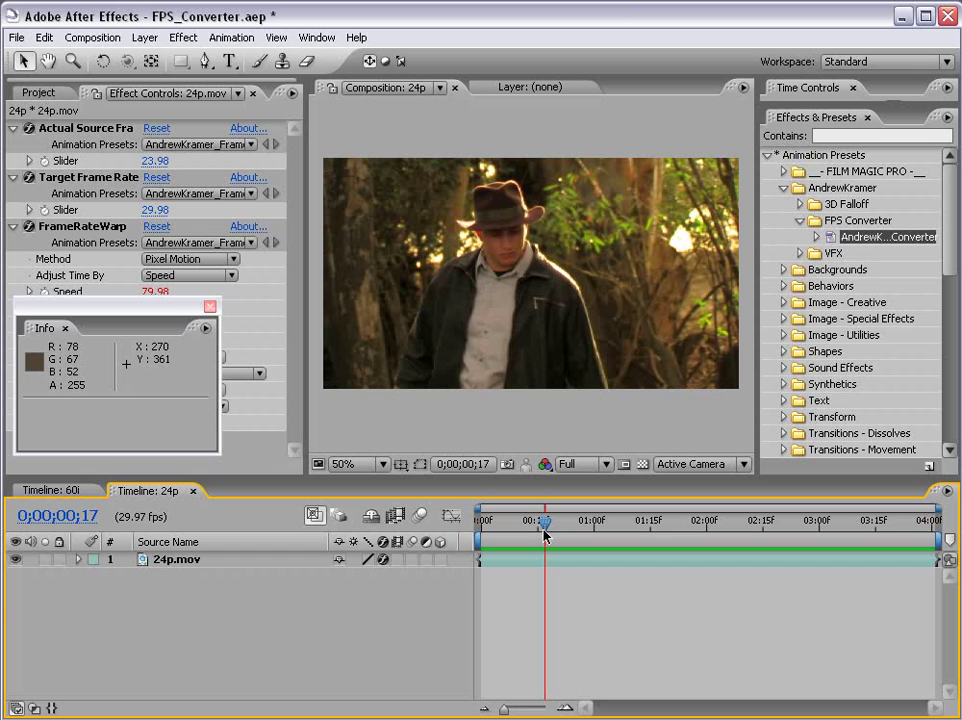
key("Page_Down")
key("Page_Down")
key("Page_Down")
key("Page_Down")
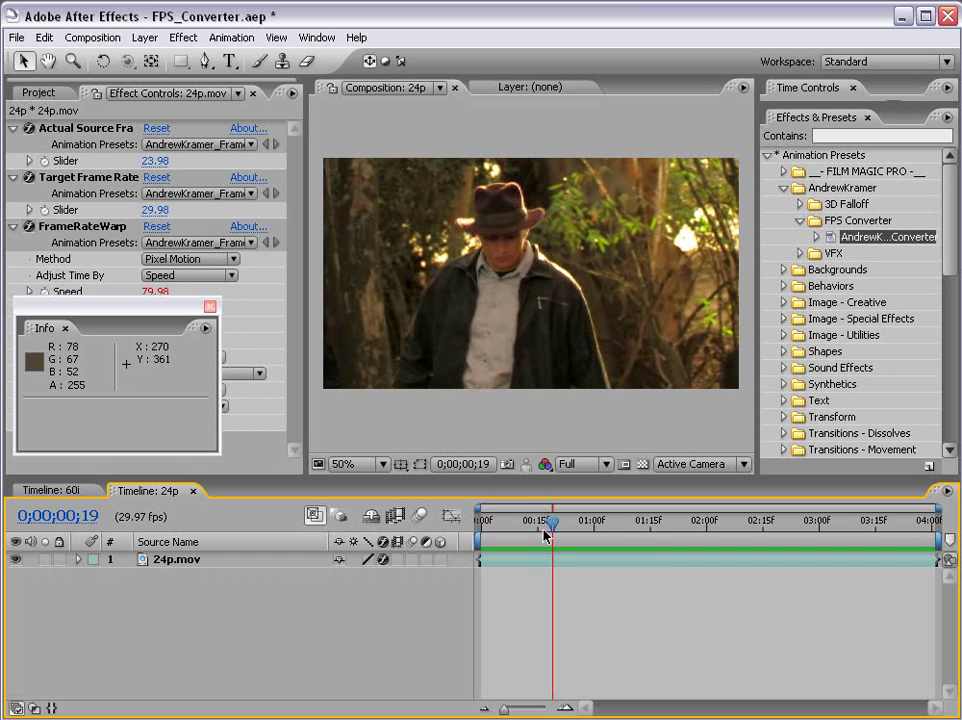
key("Page_Down")
key("Page_Down")
key("Page_Down")
key("Page_Down")
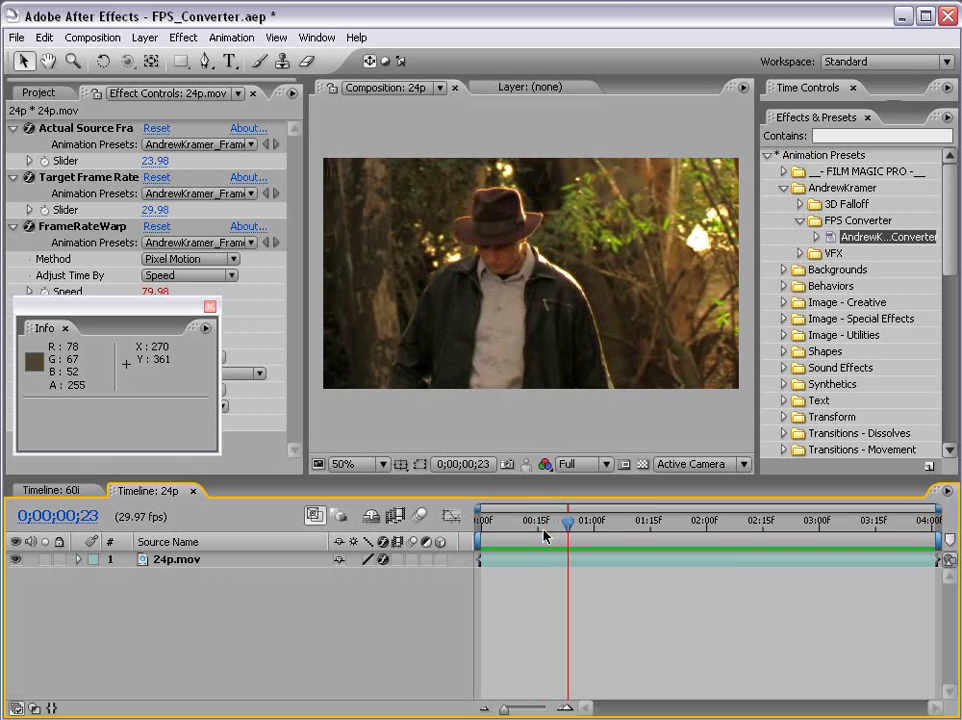
key("Page_Down")
key("Page_Down")
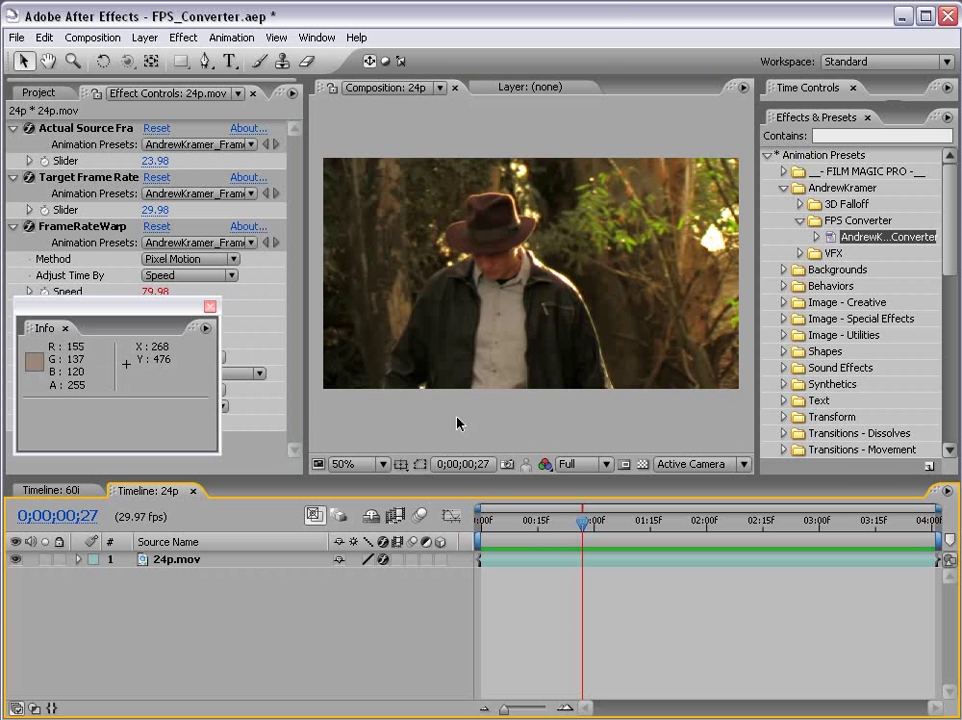
key("grave")
key("grave")
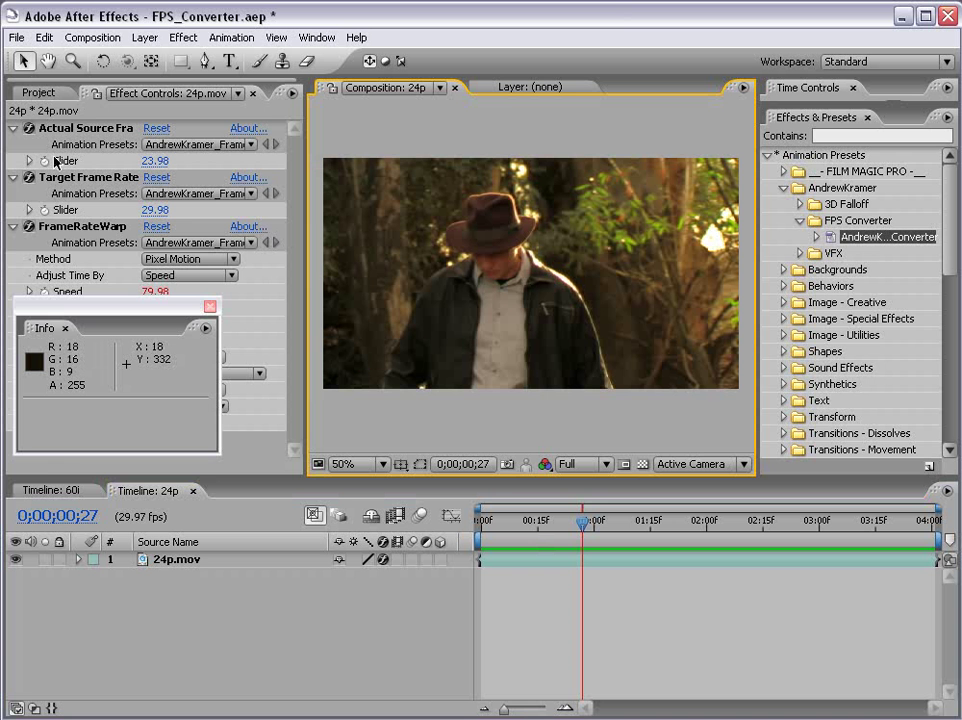
Step: Open the source footage 24p.mov in its own viewer, scrub to around its middle and close it
left_click(38, 93)
double_click(60, 249)
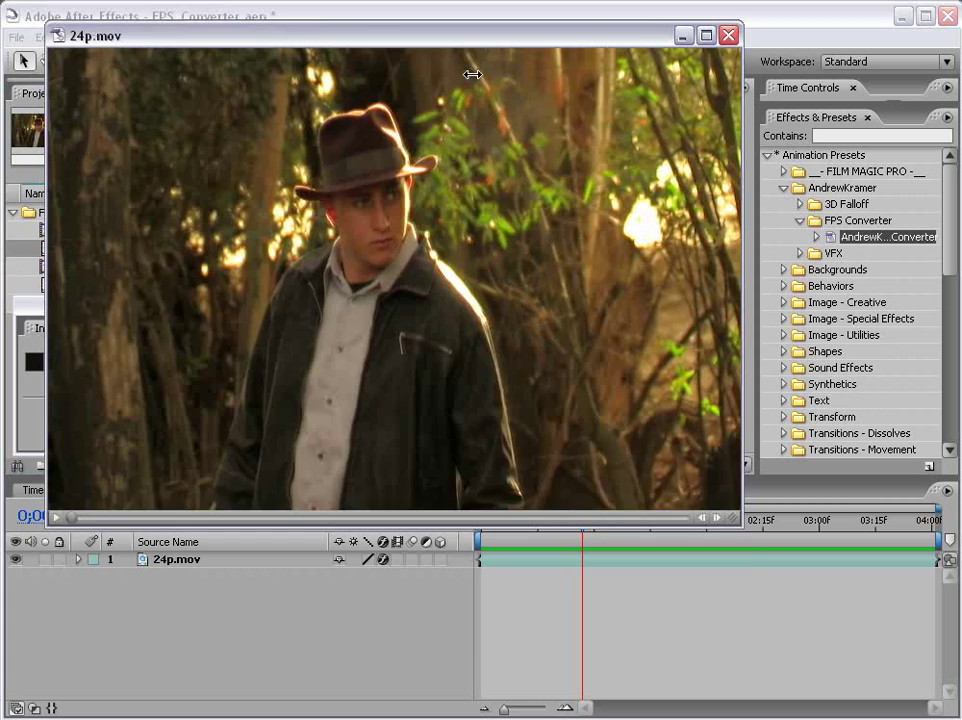
left_click_drag(86, 590, 357, 588)
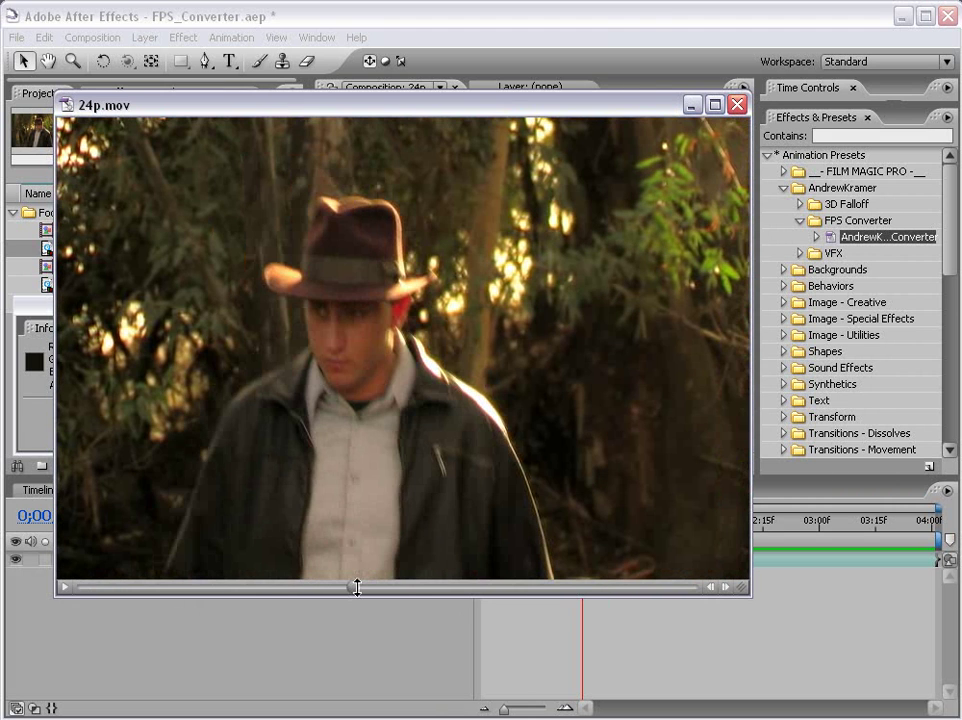
left_click_drag(138, 107, 148, 107)
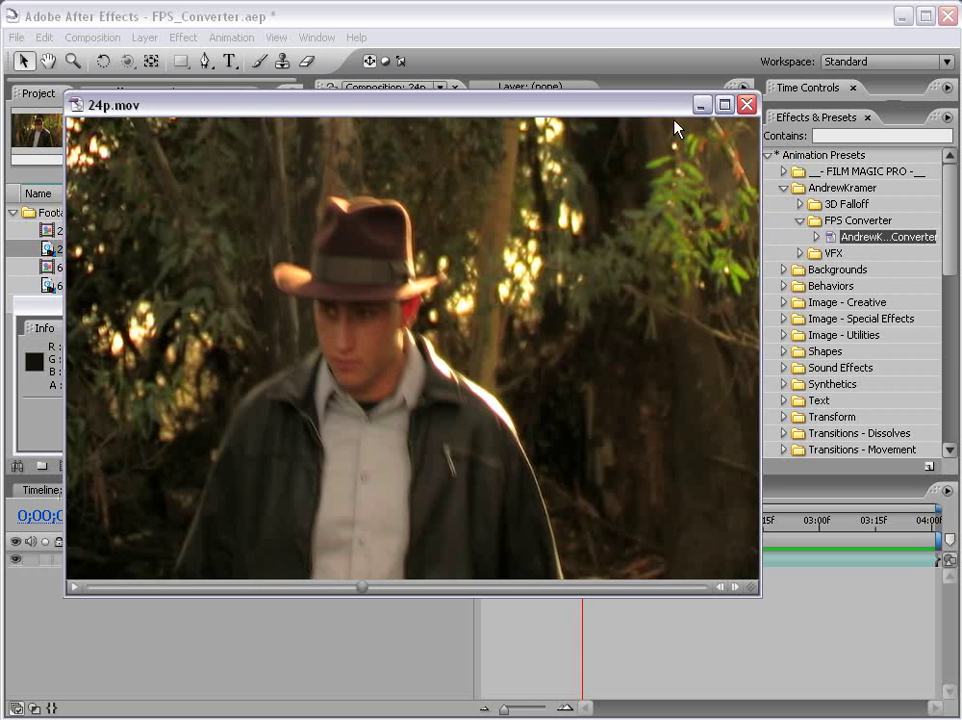
left_click(748, 105)
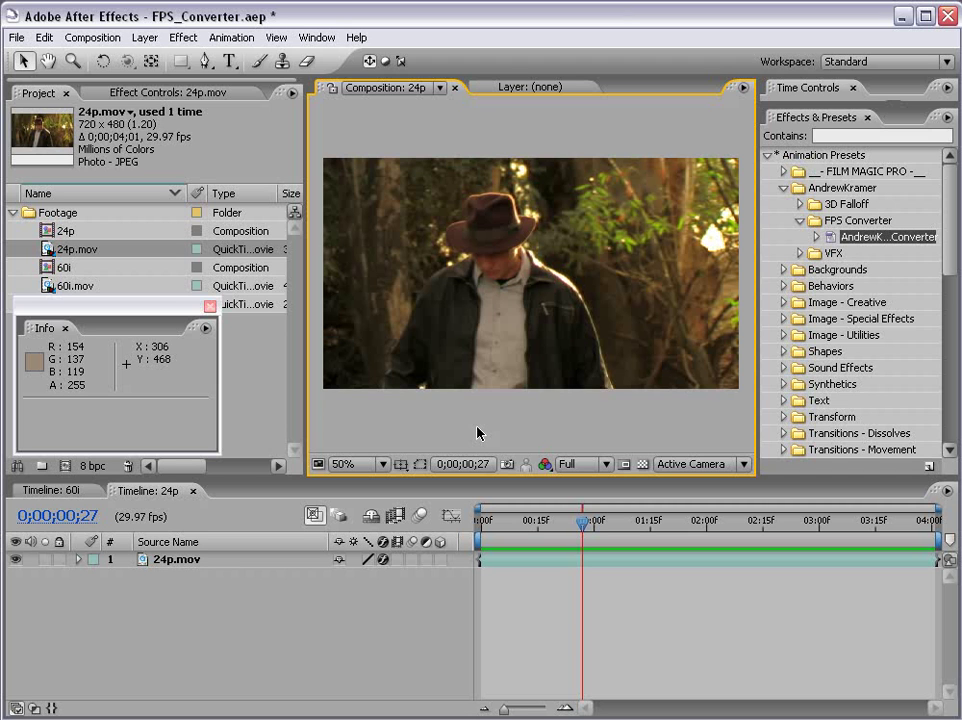
Step: Move the floating Info panel clear of the project footage list and select the SeriousFX_30p footage
left_click_drag(123, 304, 123, 347)
left_click(91, 327)
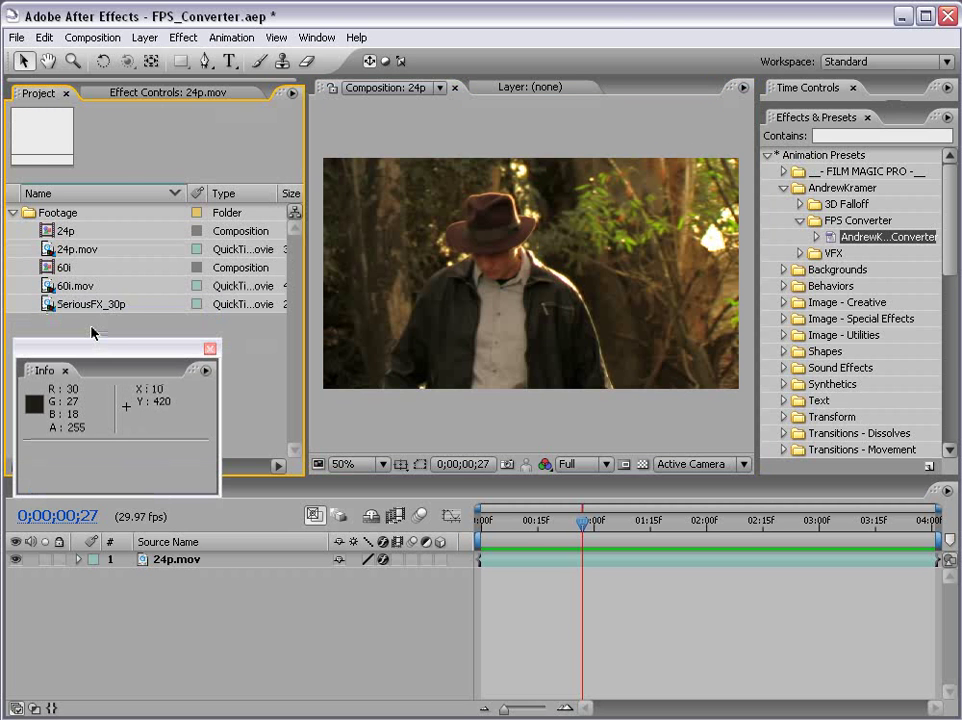
left_click(80, 306)
left_click(107, 327)
left_click(79, 307)
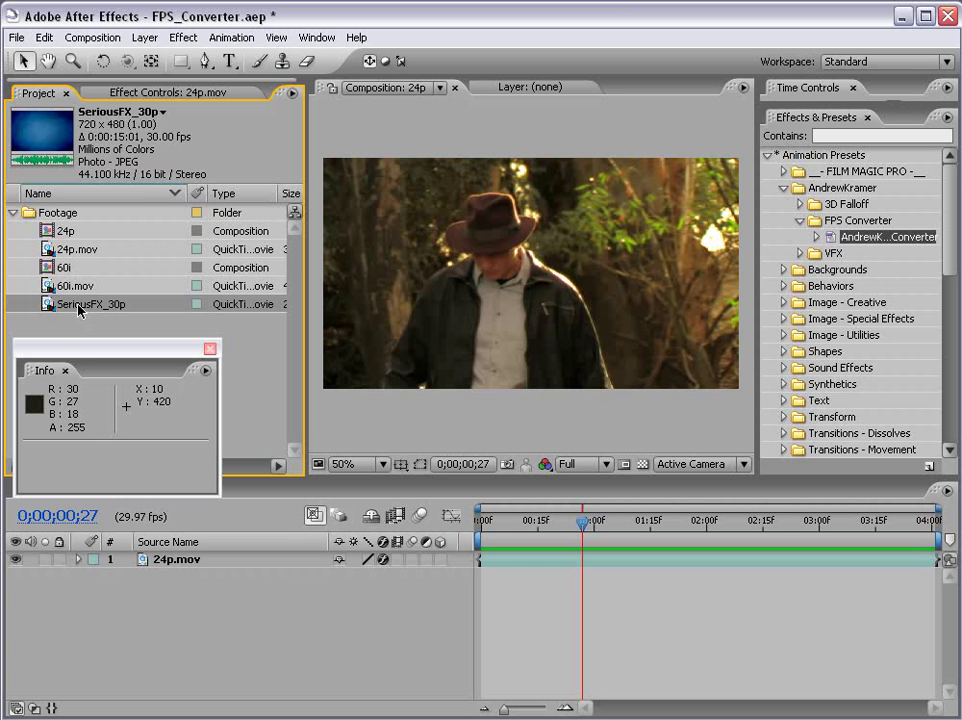
left_click_drag(62, 352, 64, 321)
left_click_drag(130, 320, 273, 343)
left_click(117, 330)
left_click(72, 306)
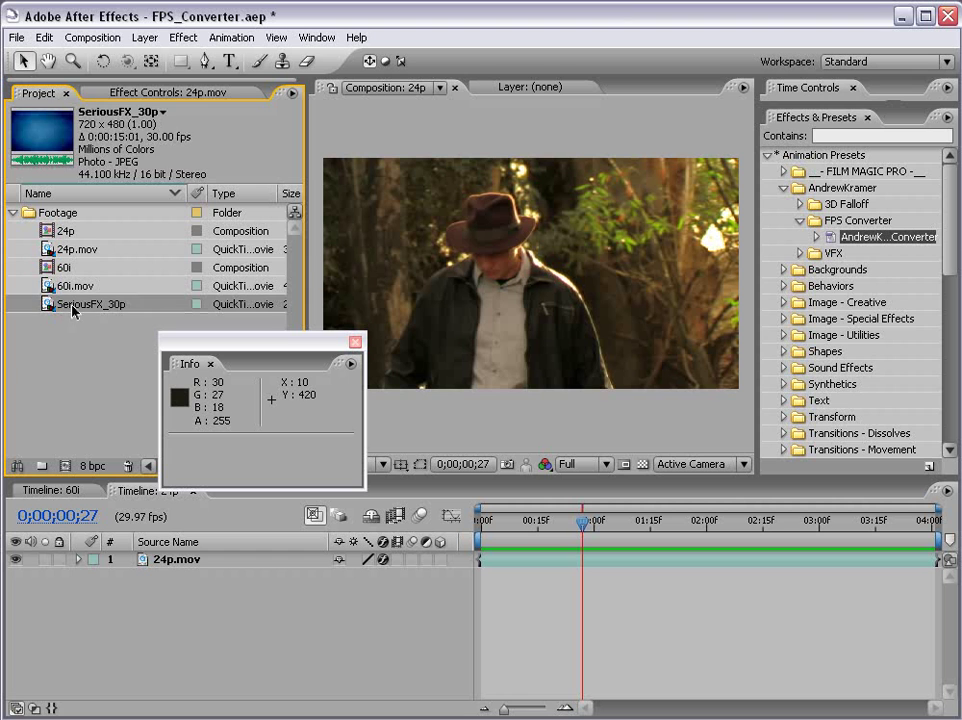
Step: Interpret the SeriousFX_30p footage so that it conforms to a frame rate of 25 frames per second
right_click(75, 307)
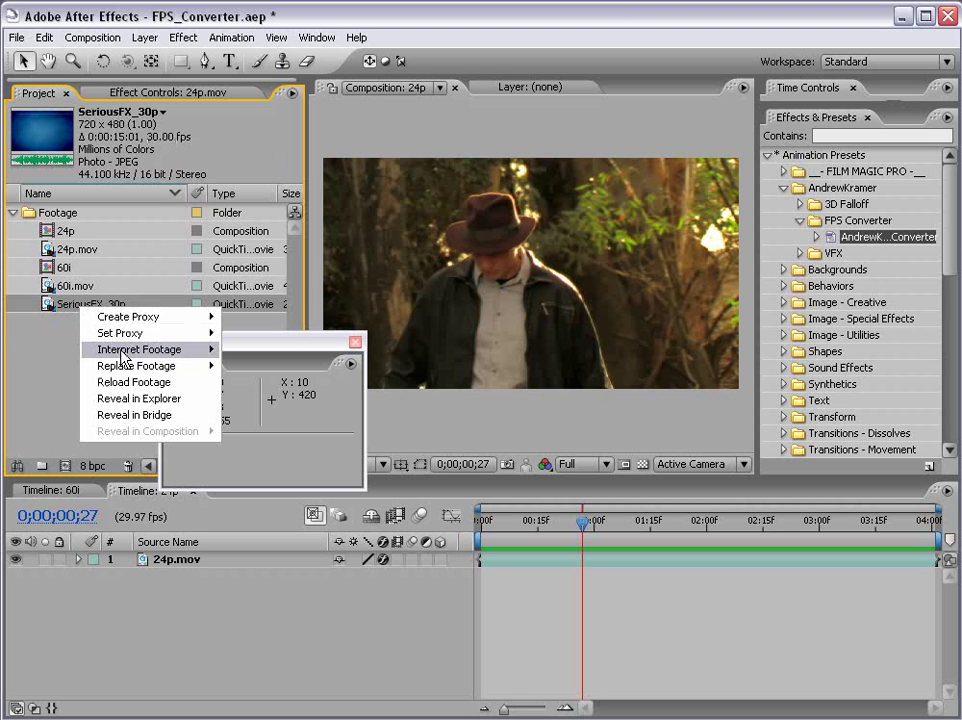
mouse_move(125, 352)
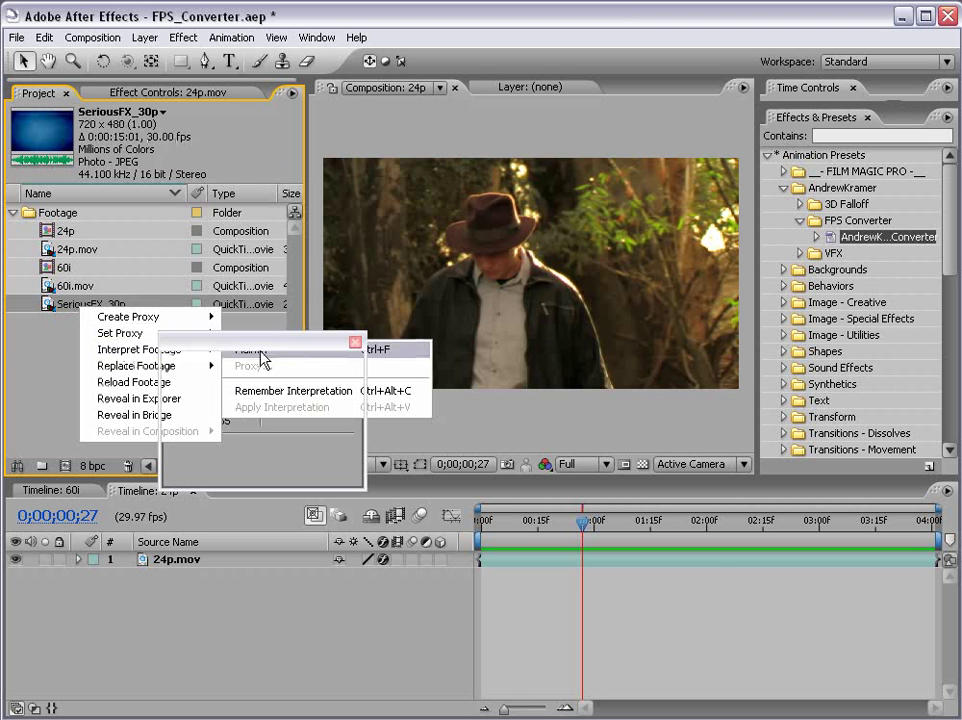
left_click(250, 350)
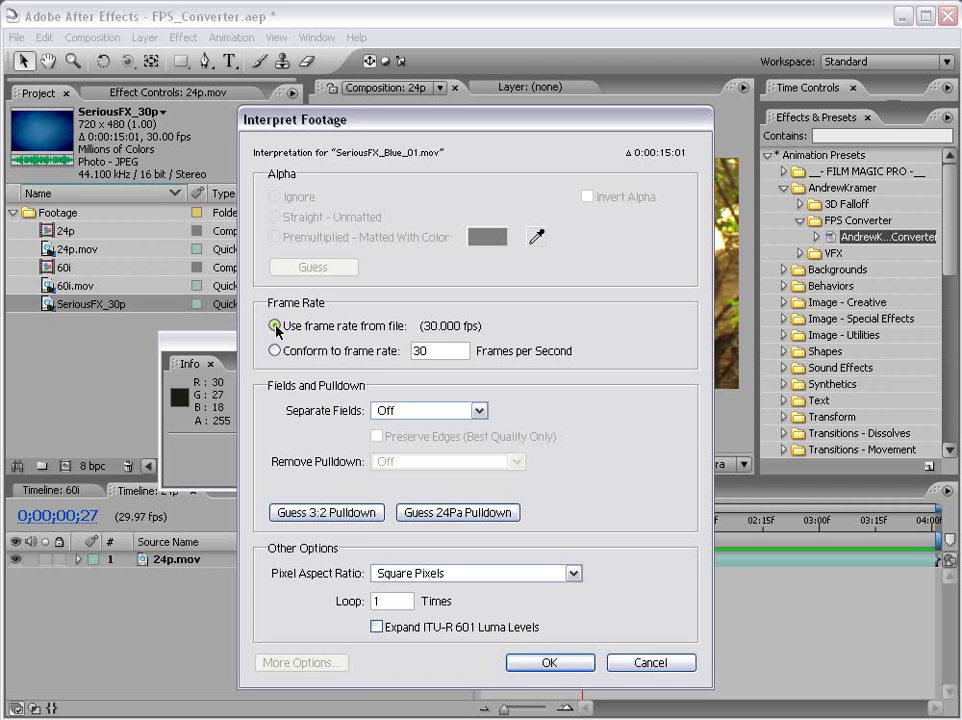
left_click(275, 351)
double_click(454, 351)
type("25")
left_click(549, 663)
Step: Create a composition from the SeriousFX_30p footage, run a RAM preview of it and stop the playback
left_click_drag(50, 313, 66, 465)
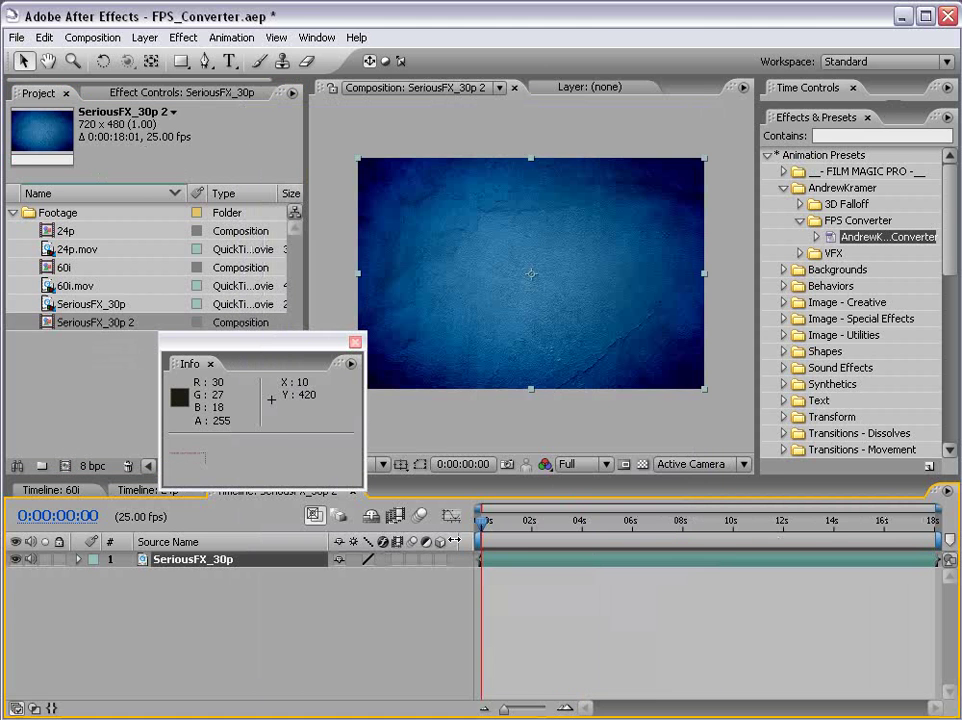
mouse_move(495, 541)
left_mouse_down()
mouse_move(494, 522)
mouse_move(549, 522)
mouse_move(510, 528)
left_mouse_up()
key("KP_0")
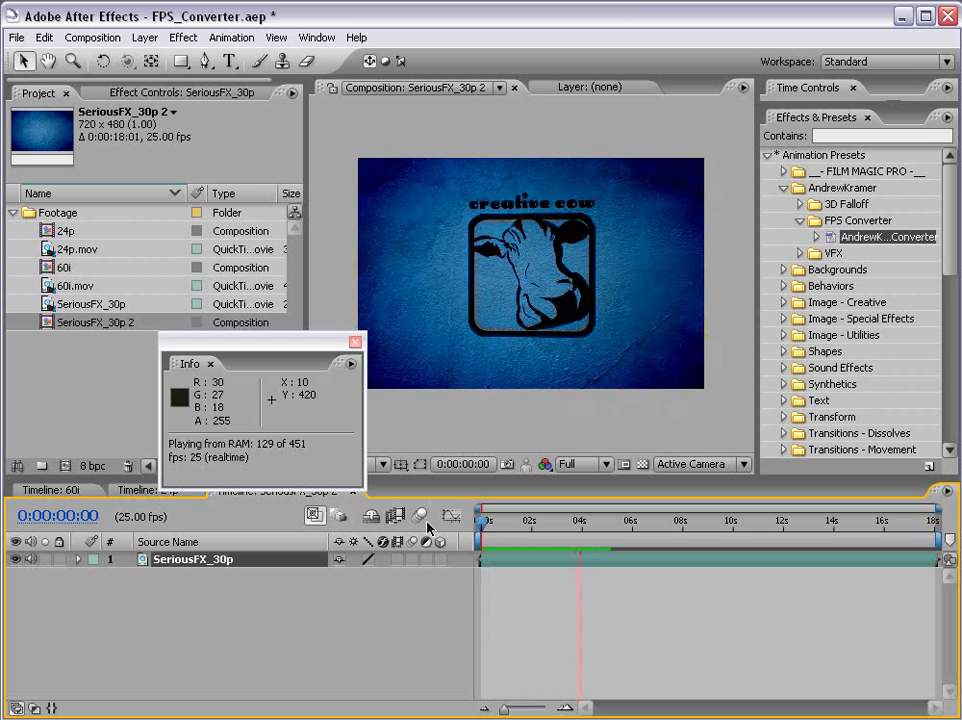
key("space")
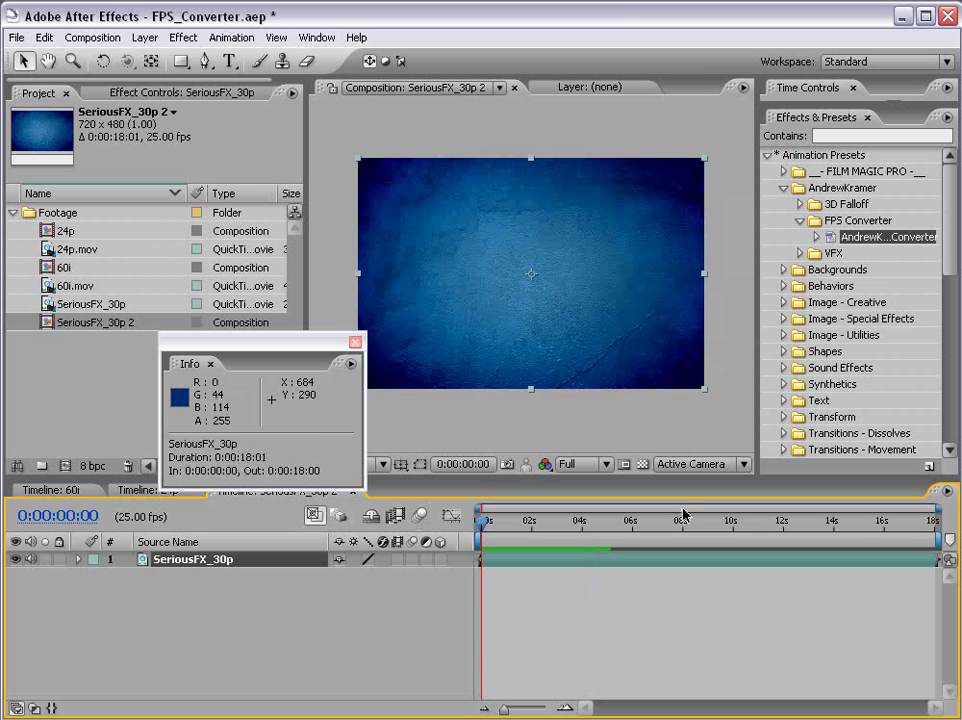
Step: Apply the FPS Converter animation preset to the SeriousFX_30p layer
left_click_drag(862, 241, 532, 260)
left_click(450, 600)
left_click(486, 564)
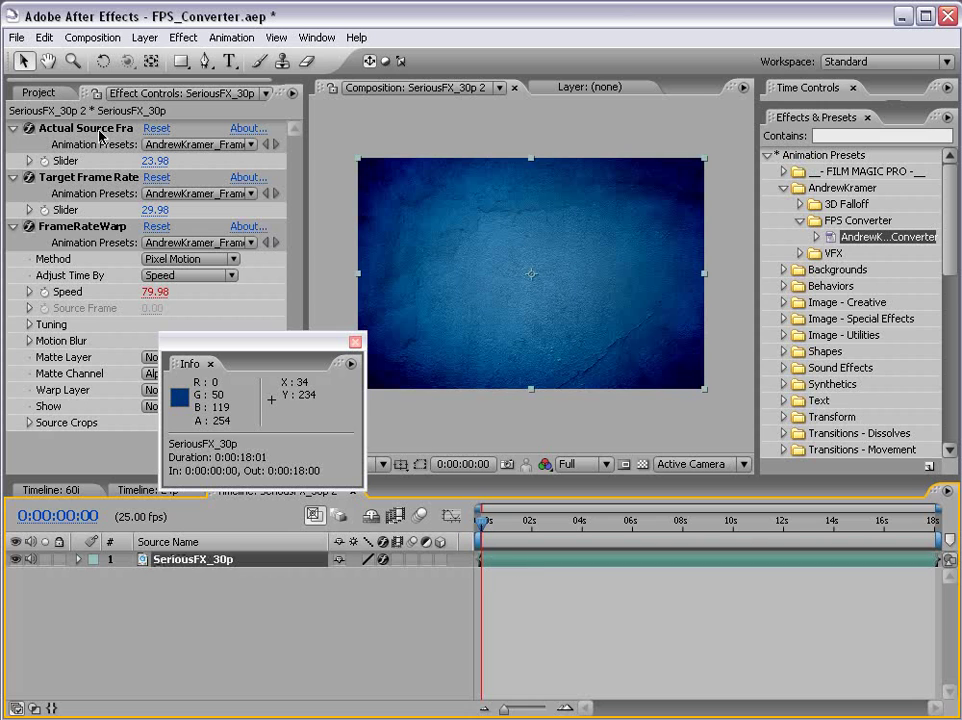
Step: Set the Actual Source Frame Rate slider to 30 and the Target Frame Rate slider to 25 on the SeriousFX_30p layer
left_click(83, 129)
left_click(152, 160)
type("30")
key("Return")
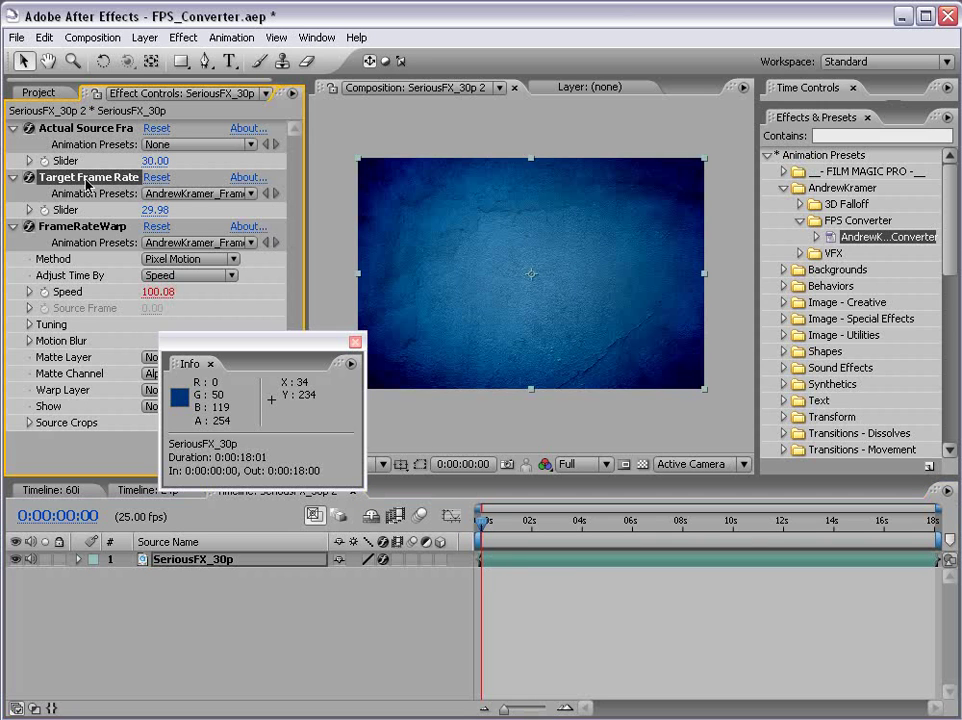
left_click(152, 210)
type("25")
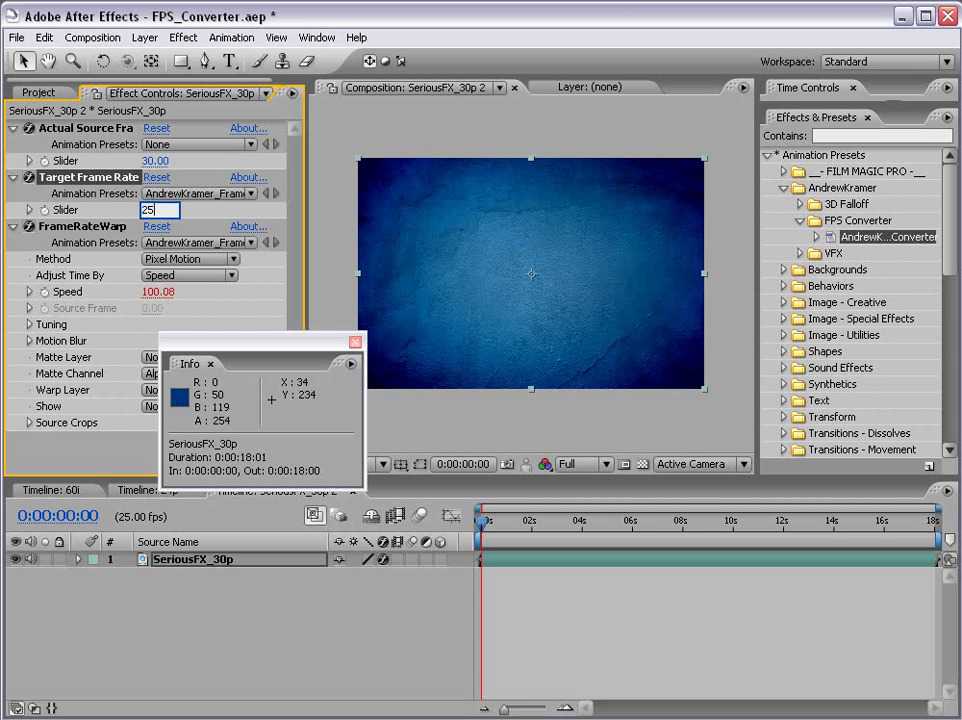
key("Return")
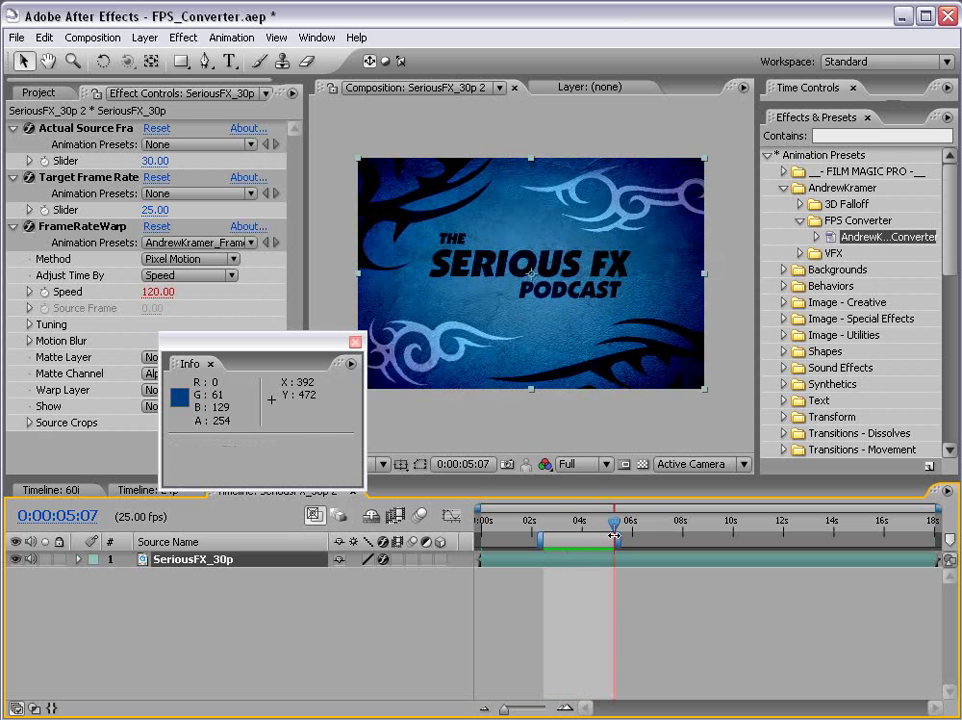
Step: Go to 0:00:03:13 and examine the frame in an enlarged view, close the Info panel and restore the layout
left_click(550, 601)
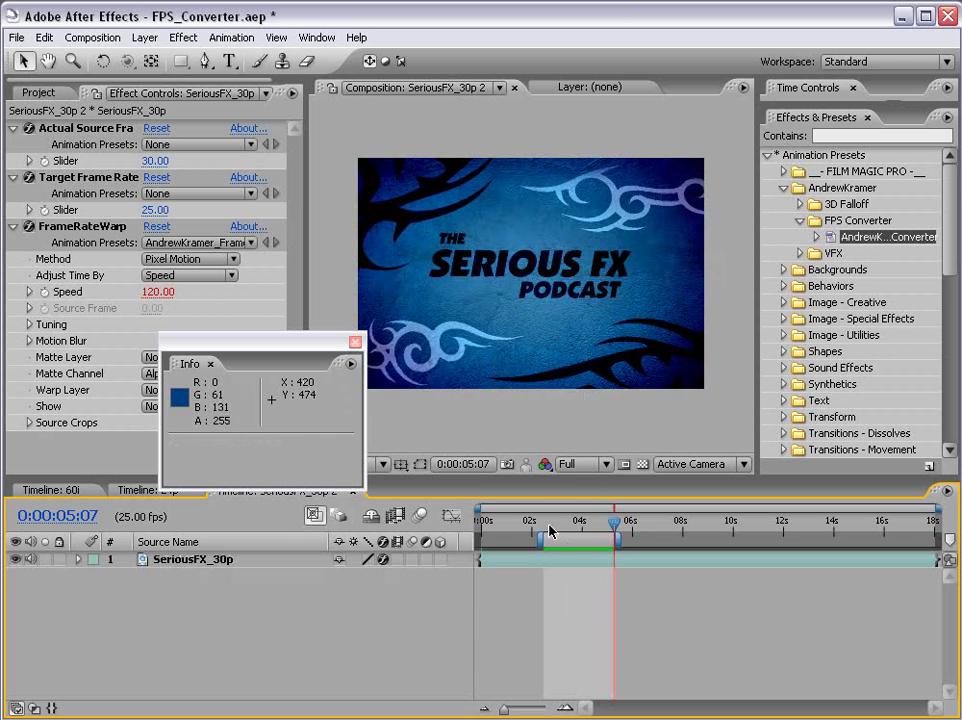
left_click_drag(550, 522, 571, 521)
scroll(470, 307, "up", 1)
key("grave")
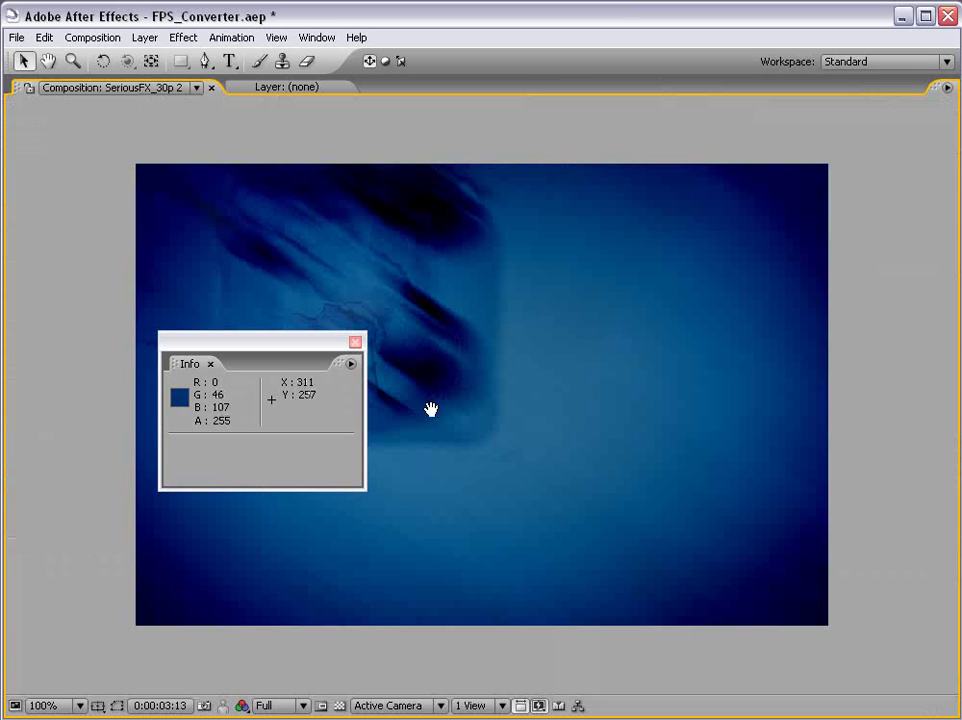
left_click_drag(483, 357, 571, 359)
left_click(356, 342)
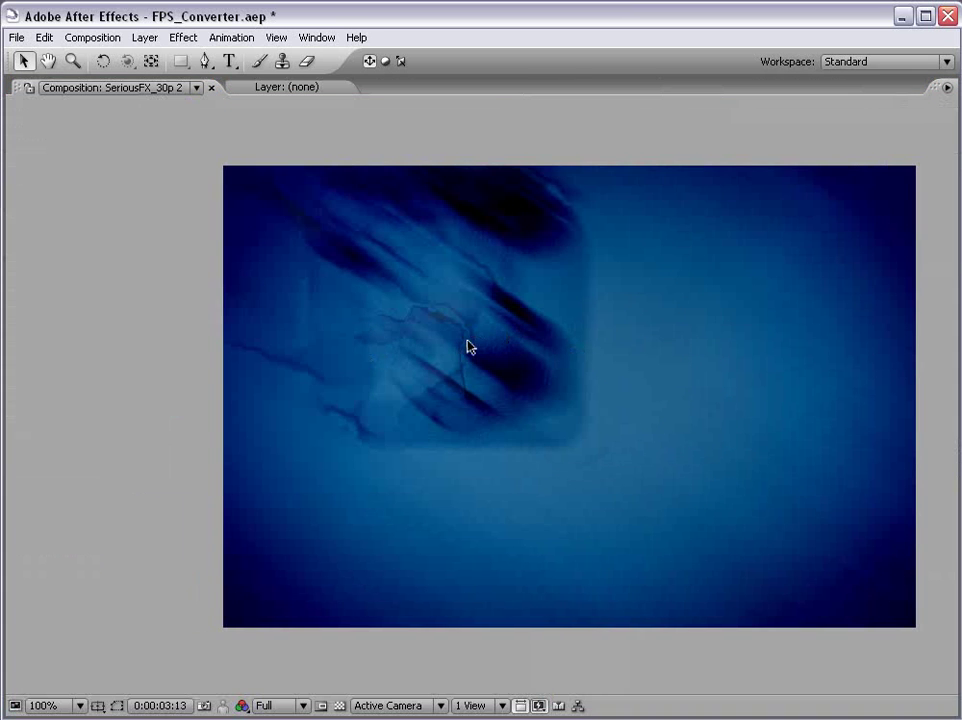
key("grave")
scroll(475, 340, "down", 1)
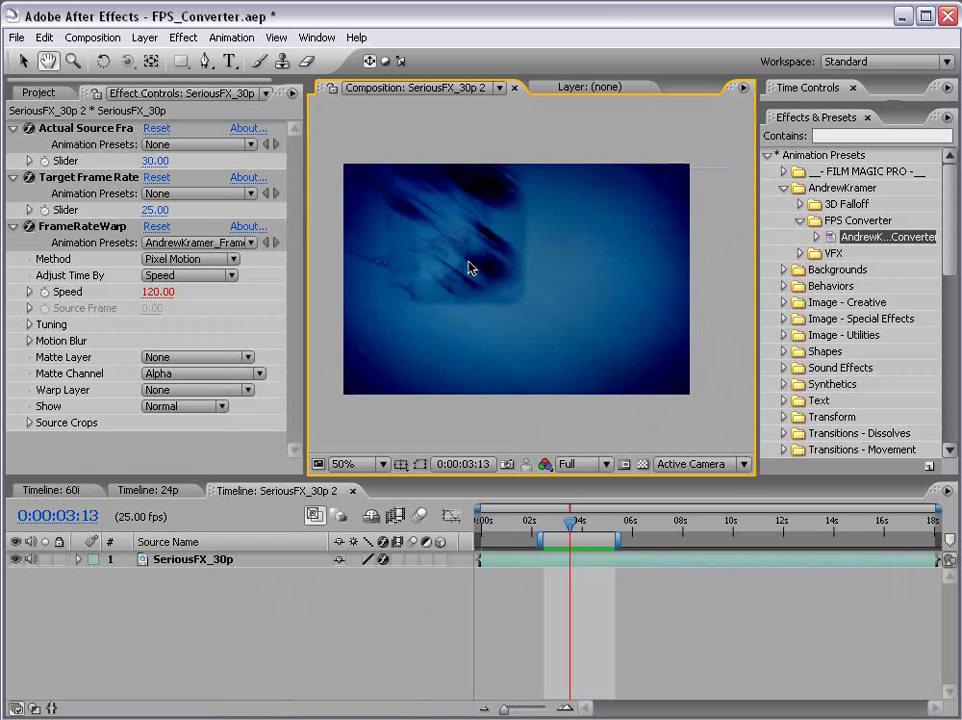
Step: Step back and forth frame by frame around 0:00:03:13, starting from 0:00:03:10, to inspect the motion interpolation of the moving logo
key("Page_Up")
key("Page_Up")
key("Page_Up")
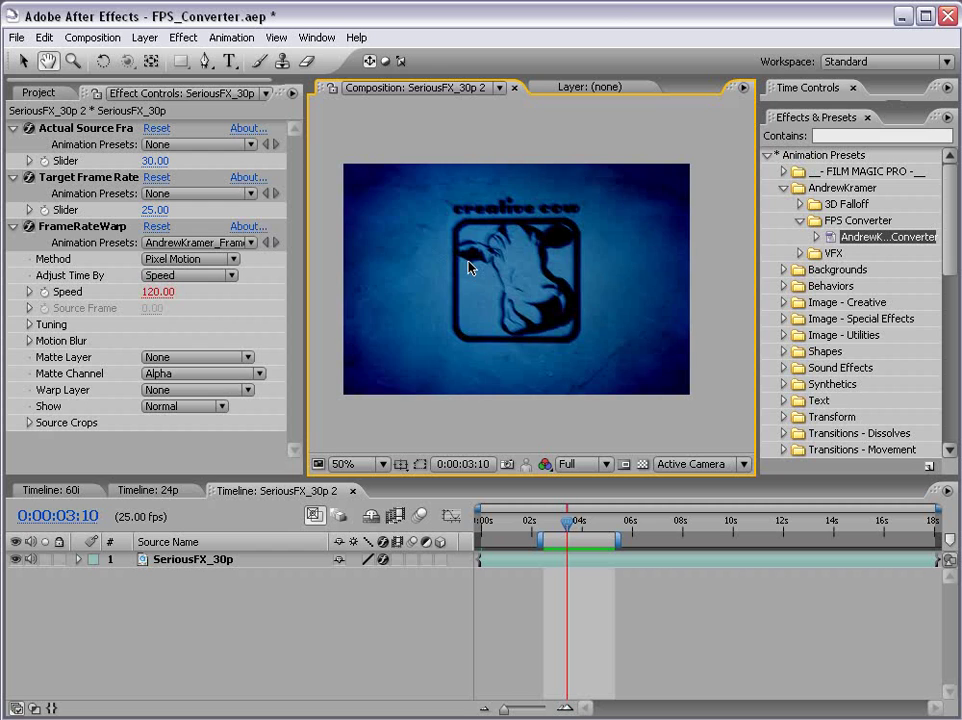
key("Page_Down")
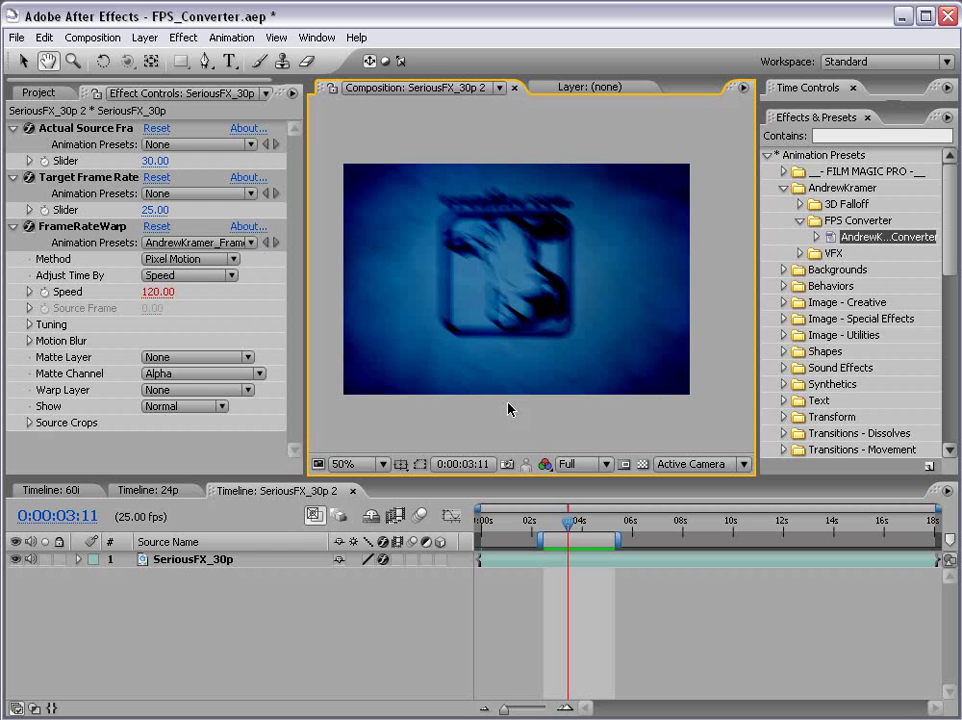
key("Page_Down")
key("Page_Down")
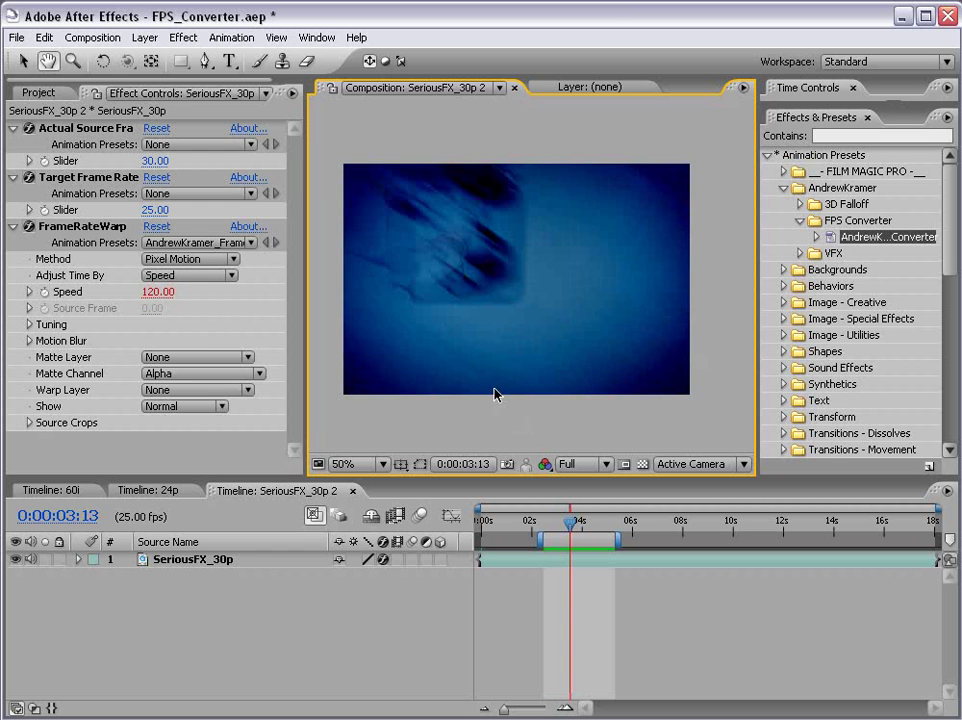
key("Page_Up")
key("Page_Down")
key("Page_Down")
key("Page_Up")
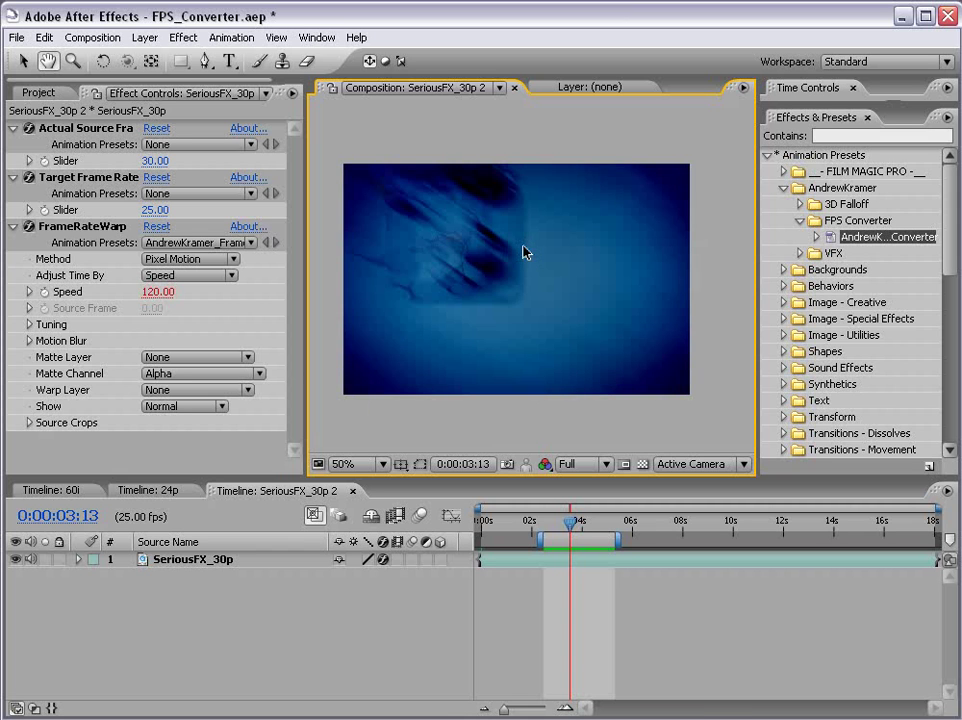
key("Page_Down")
key("Page_Down")
key("Page_Up")
key("Page_Up")
key("Page_Up")
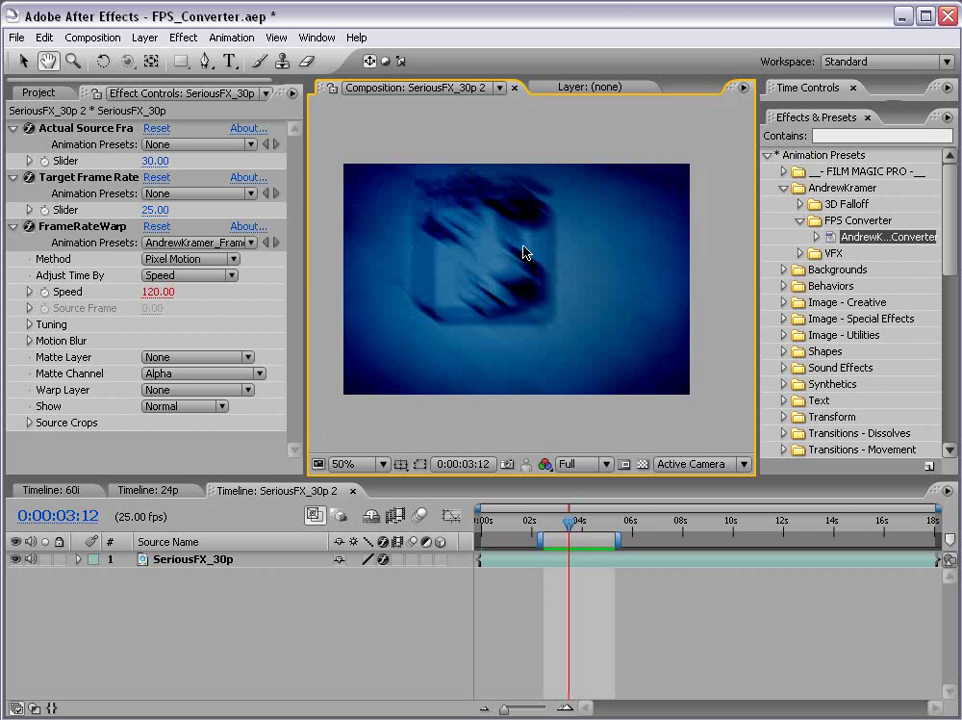
key("Page_Down")
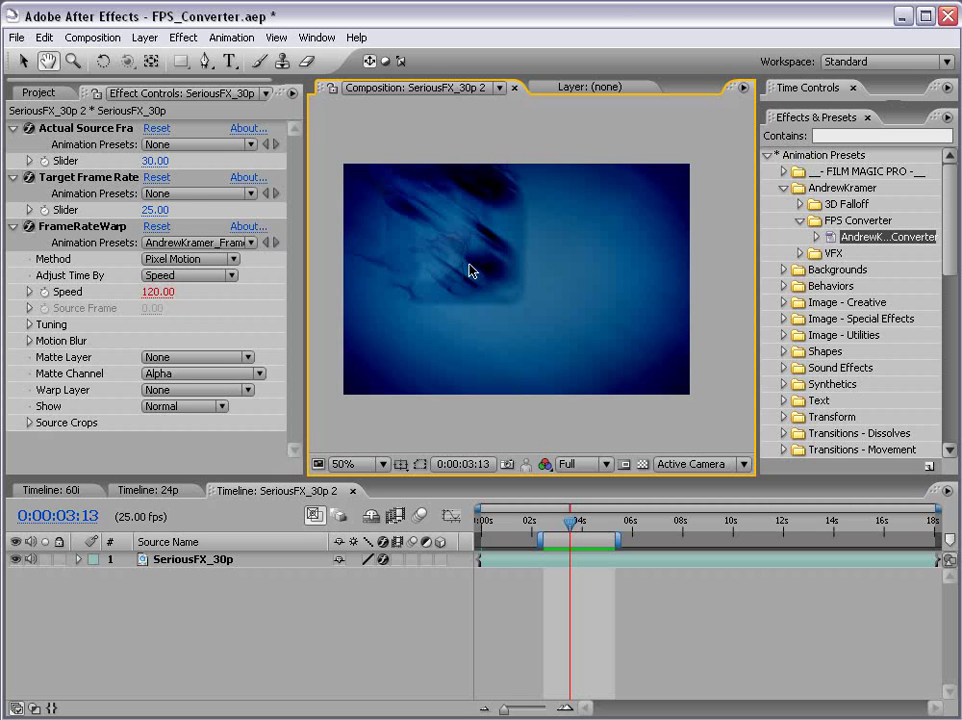
Step: Expand the FrameRateWarp Tuning settings in an enlarged effect controls area and set the Error Threshold to 40
left_click(90, 228)
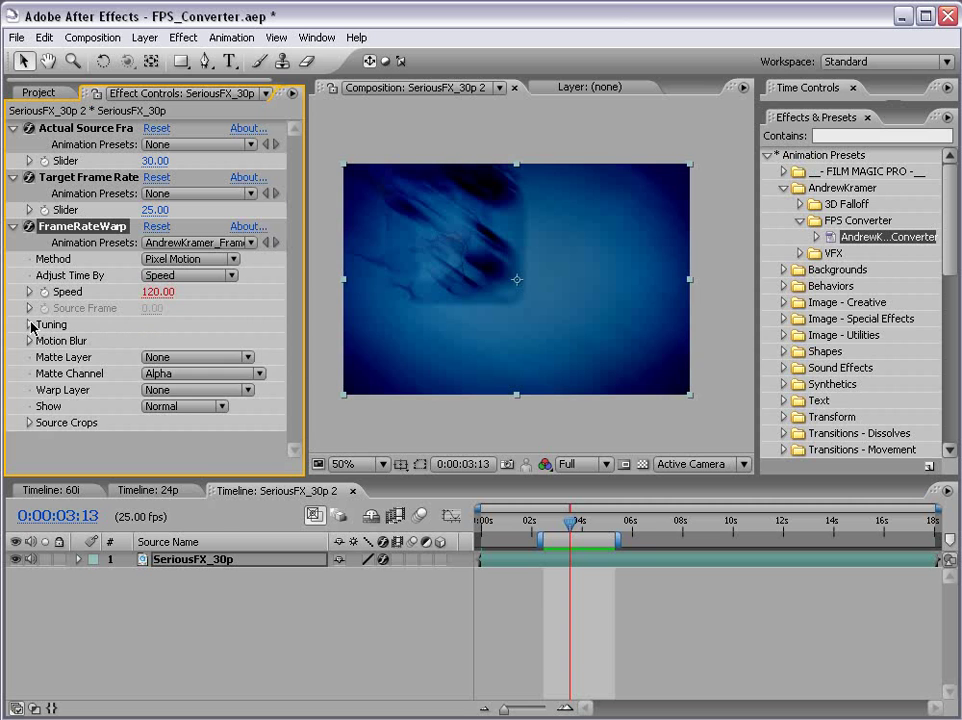
left_click(29, 325)
left_click_drag(233, 474, 233, 541)
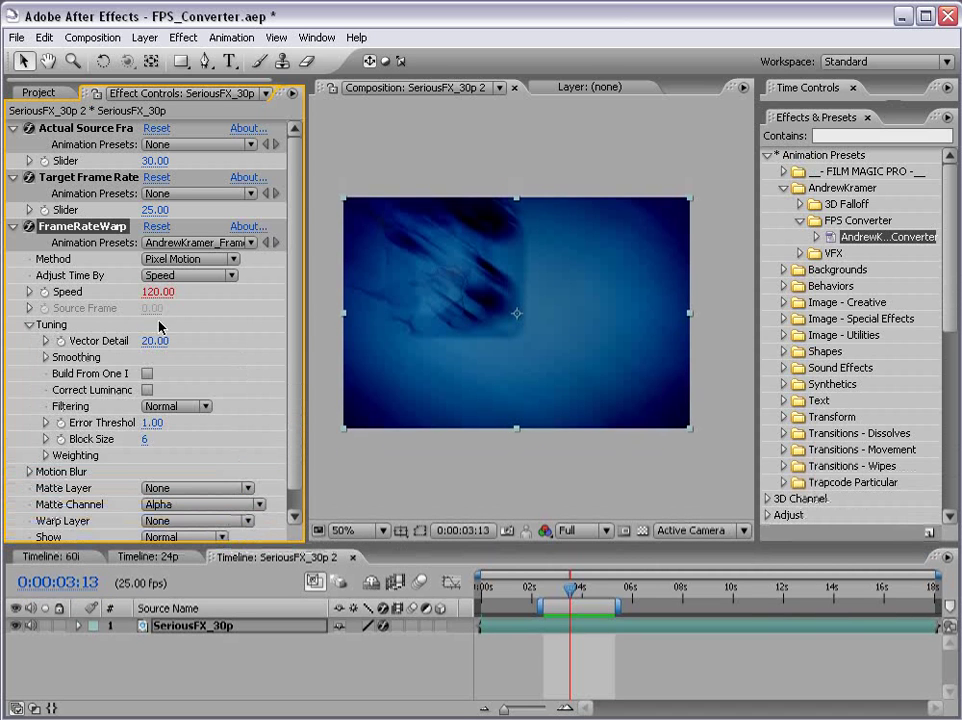
left_click_drag(307, 405, 332, 408)
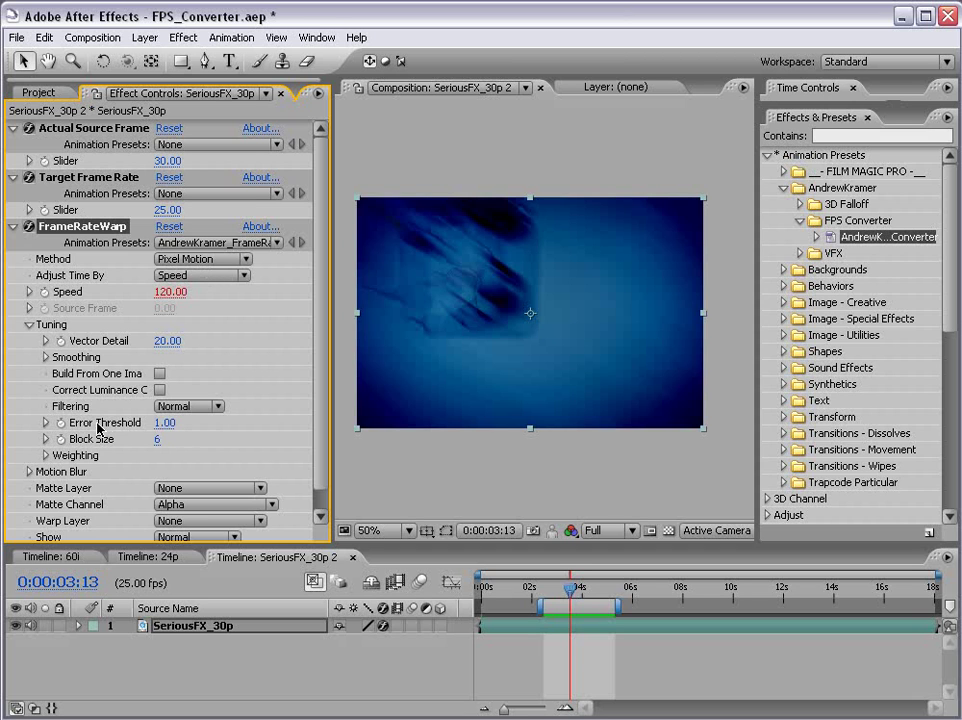
left_click(45, 423)
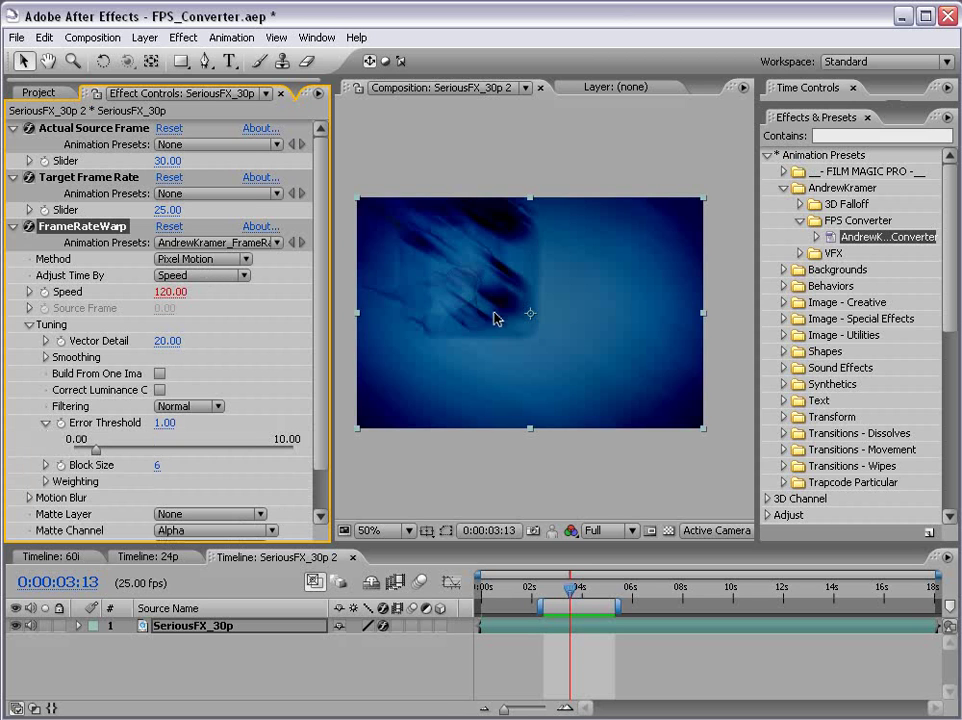
left_click(164, 423)
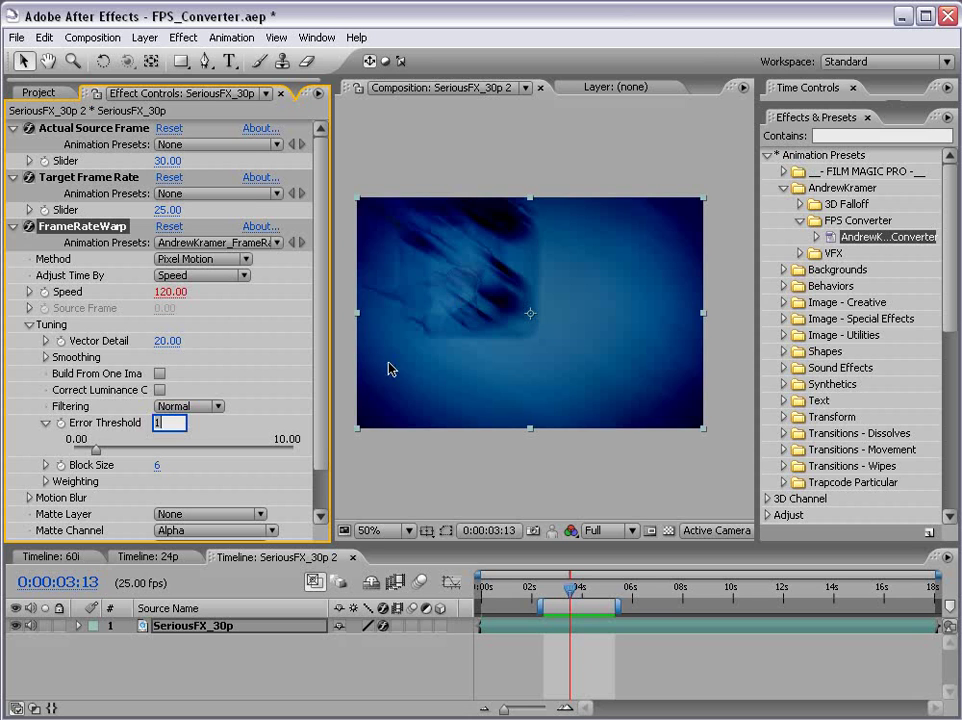
type("40")
key("Return")
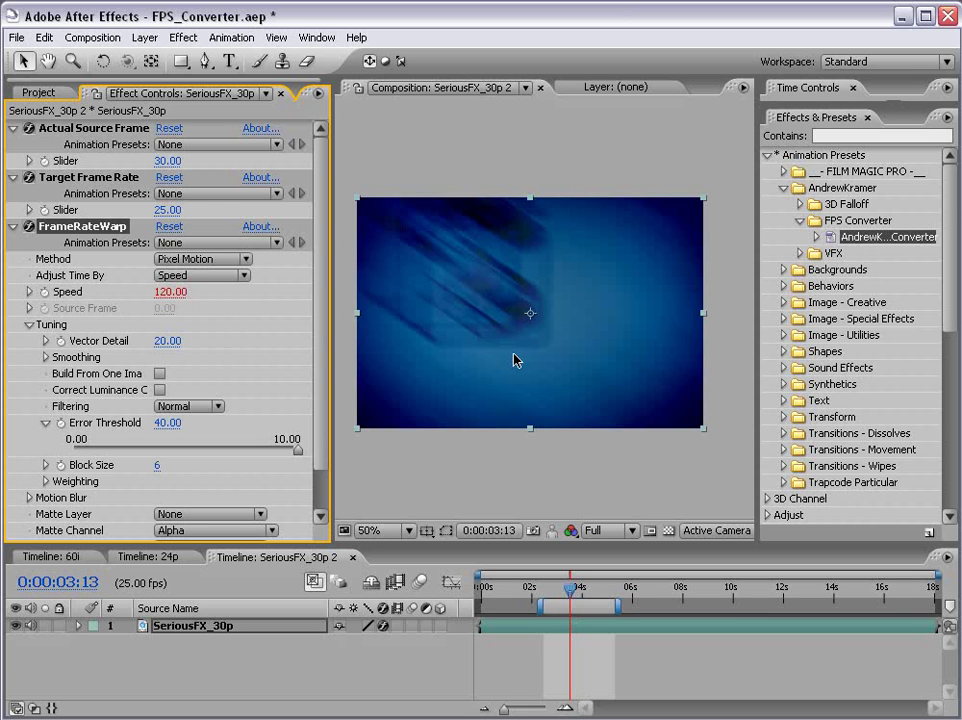
Step: Examine the frame at 0:00:03:16 in an enlarged view, restore the layout and go to 0:00:04:04
left_click(474, 477)
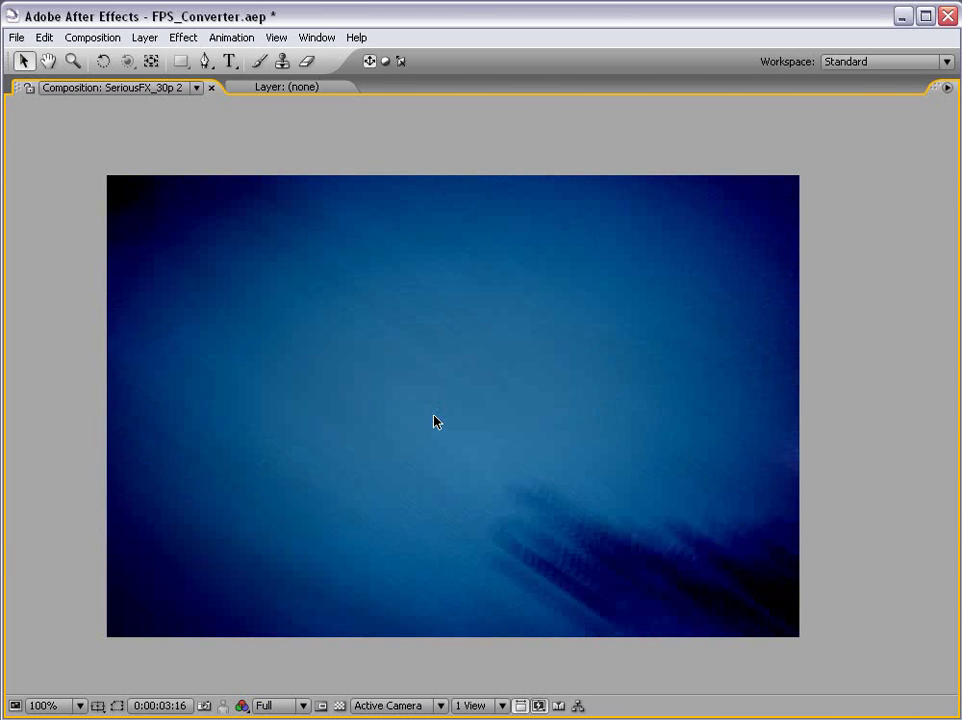
key("grave")
left_click_drag(571, 449, 573, 420)
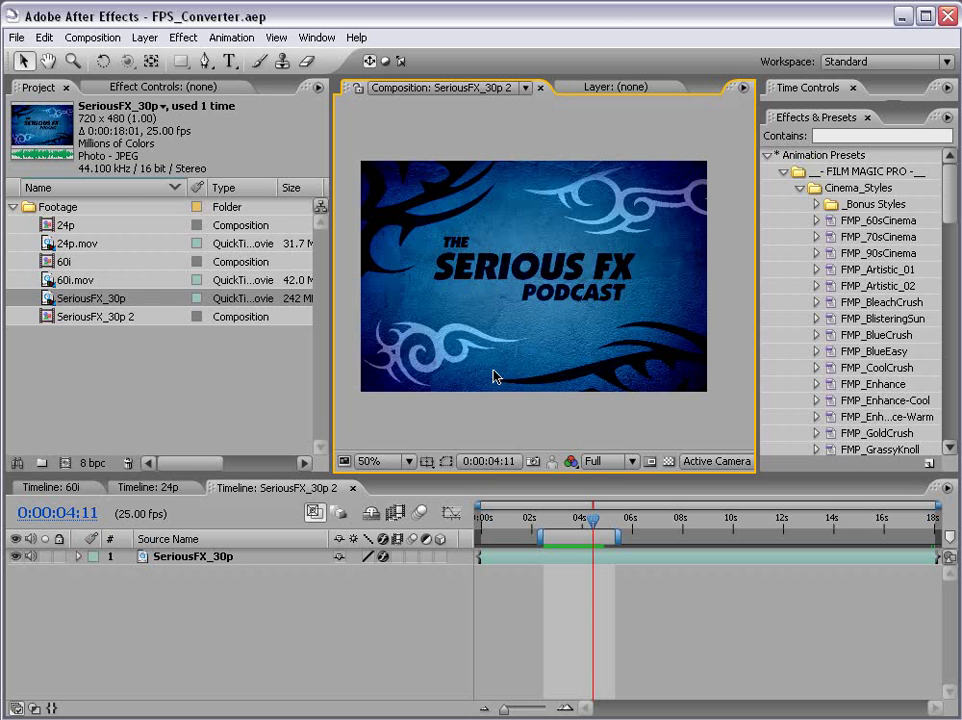
left_click(584, 519)
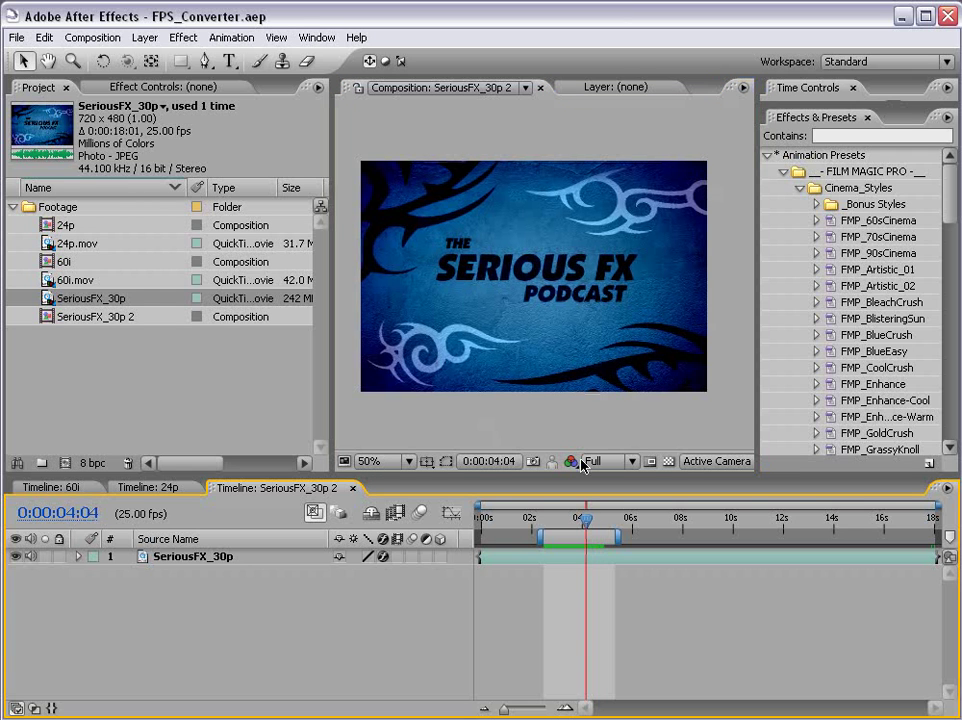
left_click(535, 419)
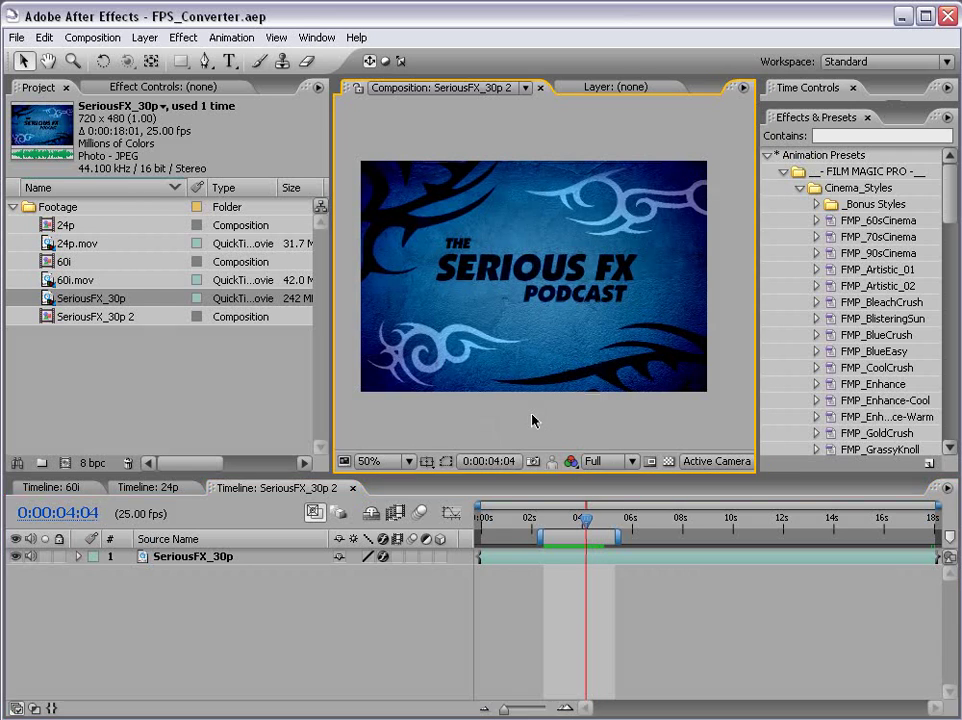
Step: Apply the PAL D1/DV preset at 25 frames per second to the SeriousFX_30p 2 composition
left_click(112, 40)
left_click(125, 82)
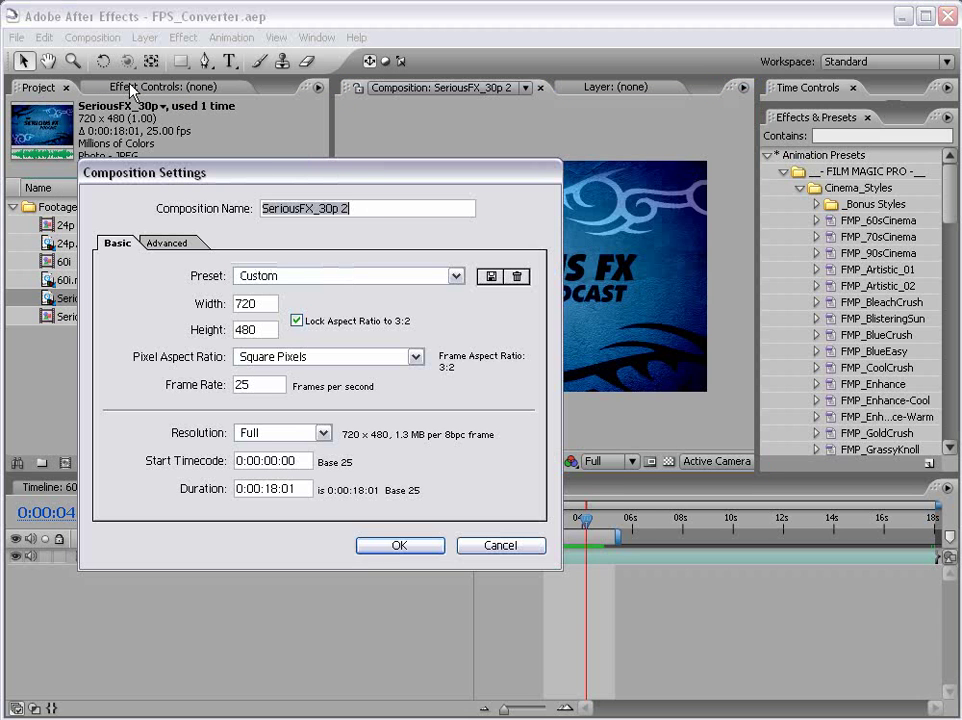
left_click(297, 279)
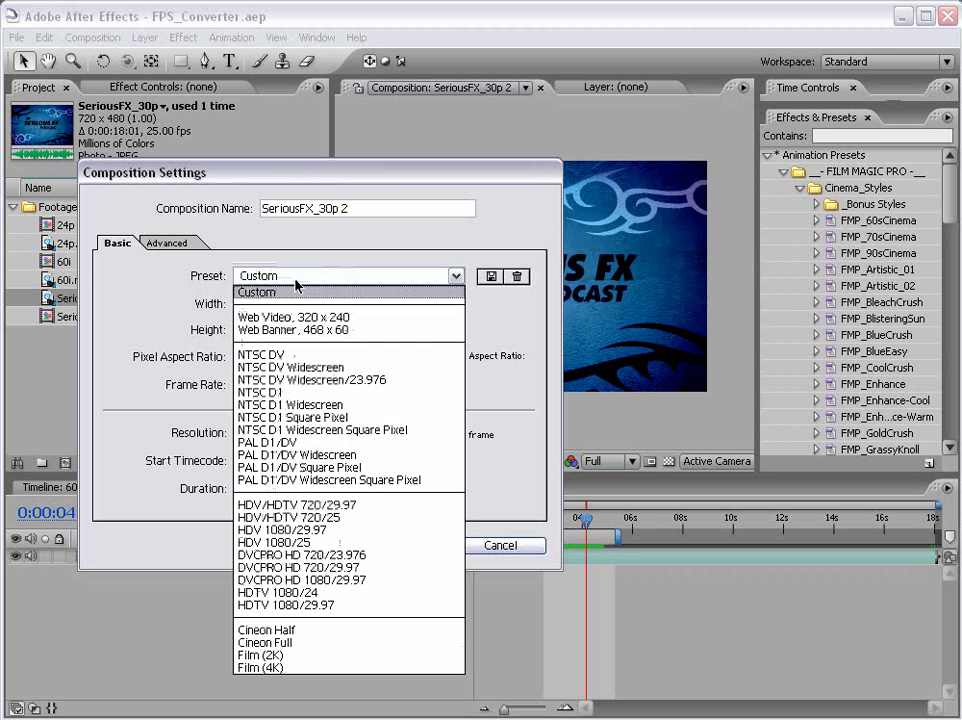
left_click(285, 442)
left_click(217, 309)
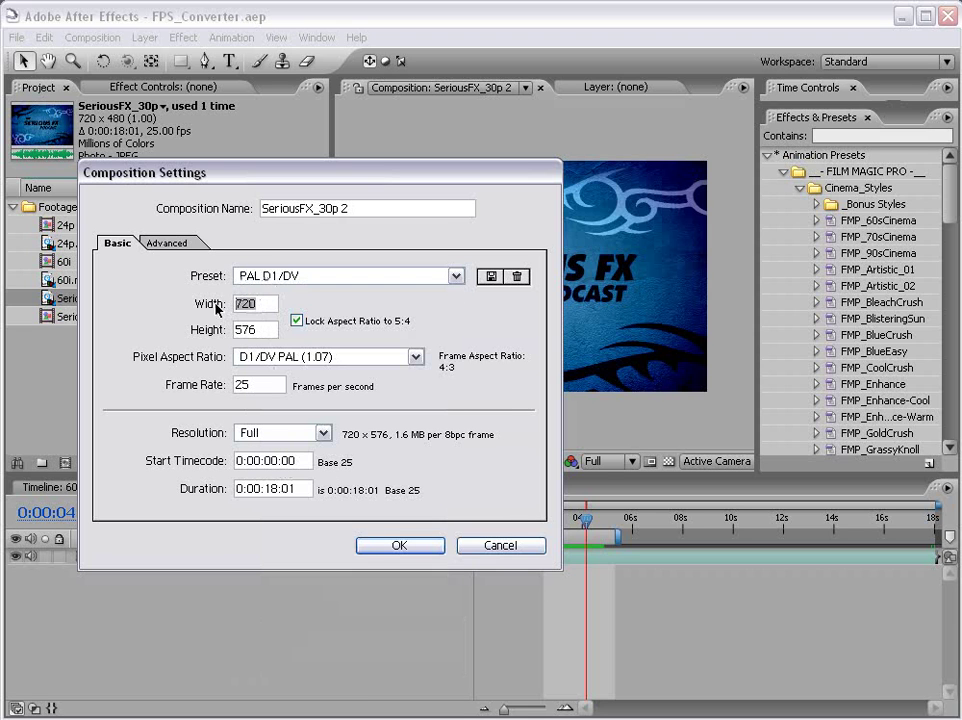
double_click(246, 385)
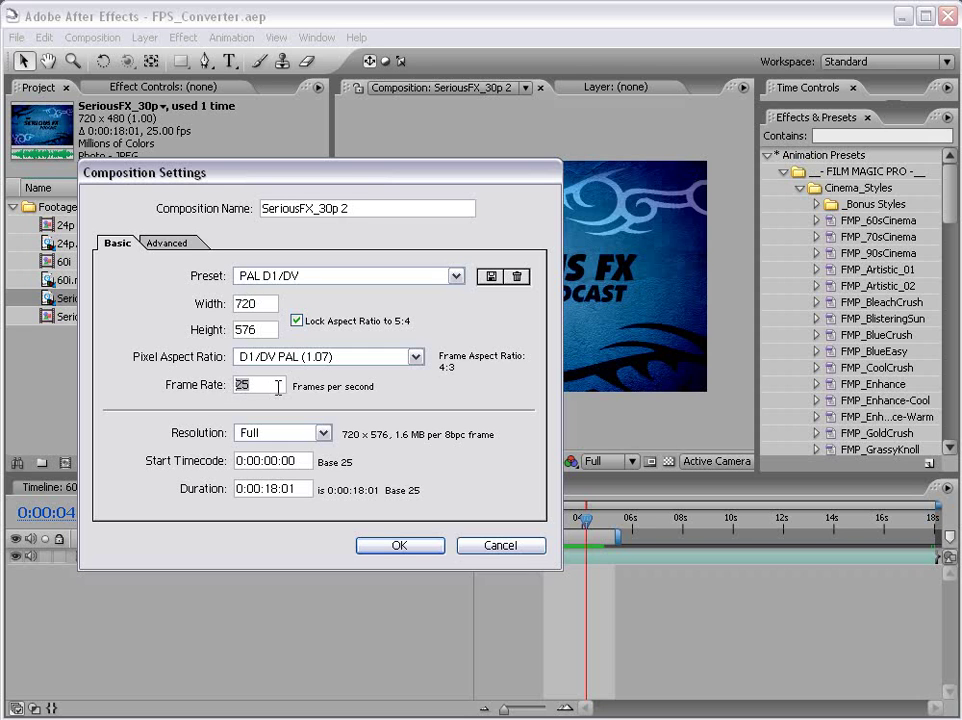
left_click(399, 545)
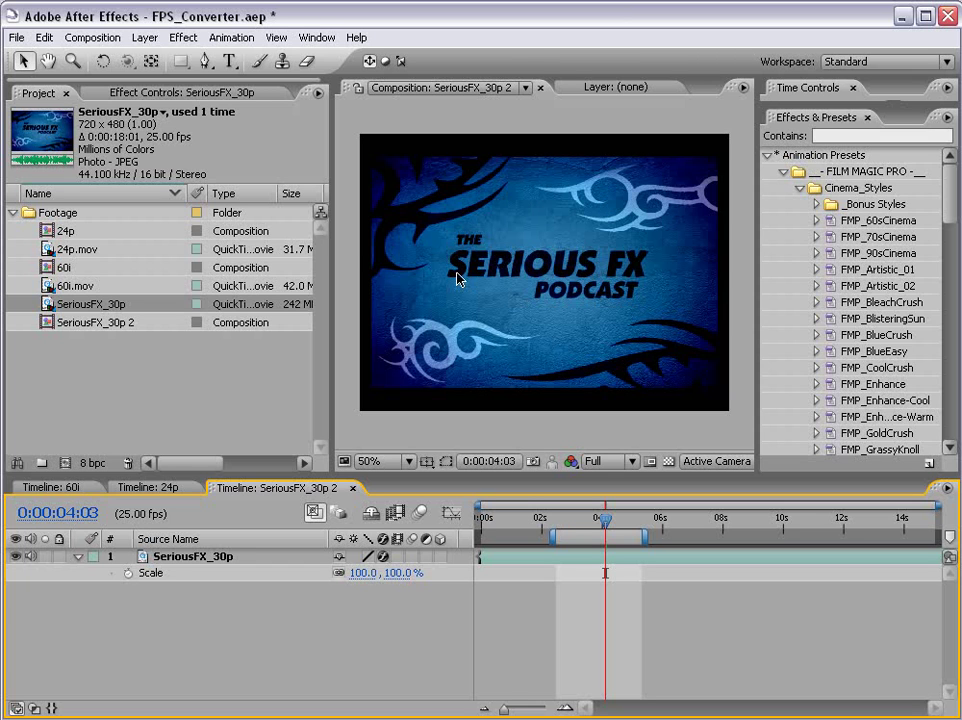
Step: Scale the SeriousFX_30p layer to fit the composition's width
left_click(427, 273)
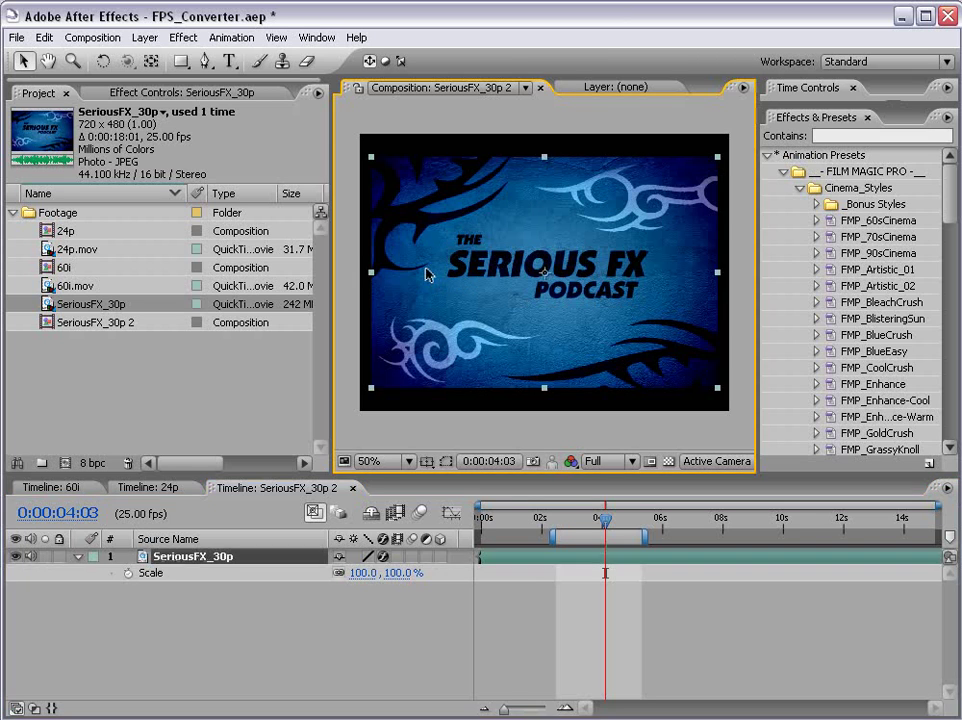
right_click(428, 275)
mouse_move(476, 330)
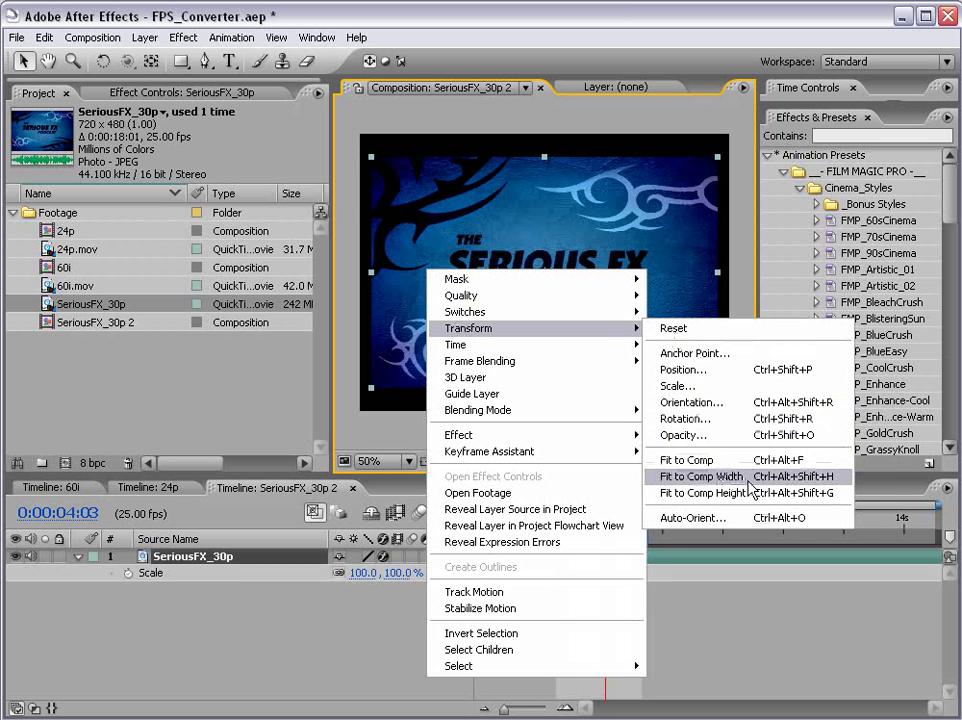
left_click(703, 476)
Step: Try fitting the SeriousFX_30p layer to the composition's height, and undo it
right_click(490, 346)
mouse_move(590, 395)
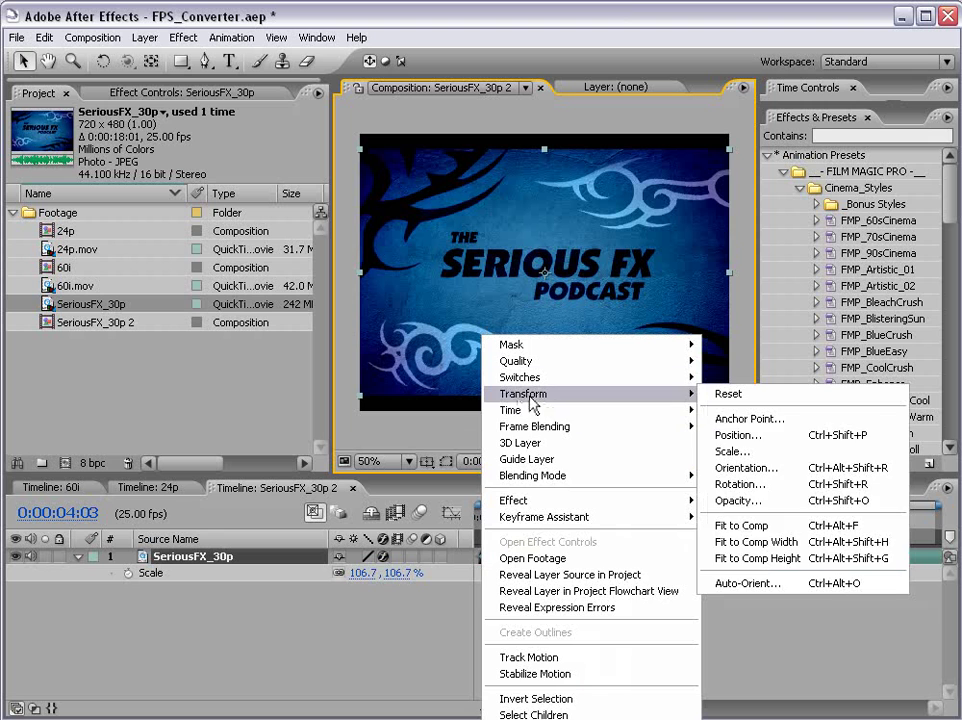
left_click(750, 559)
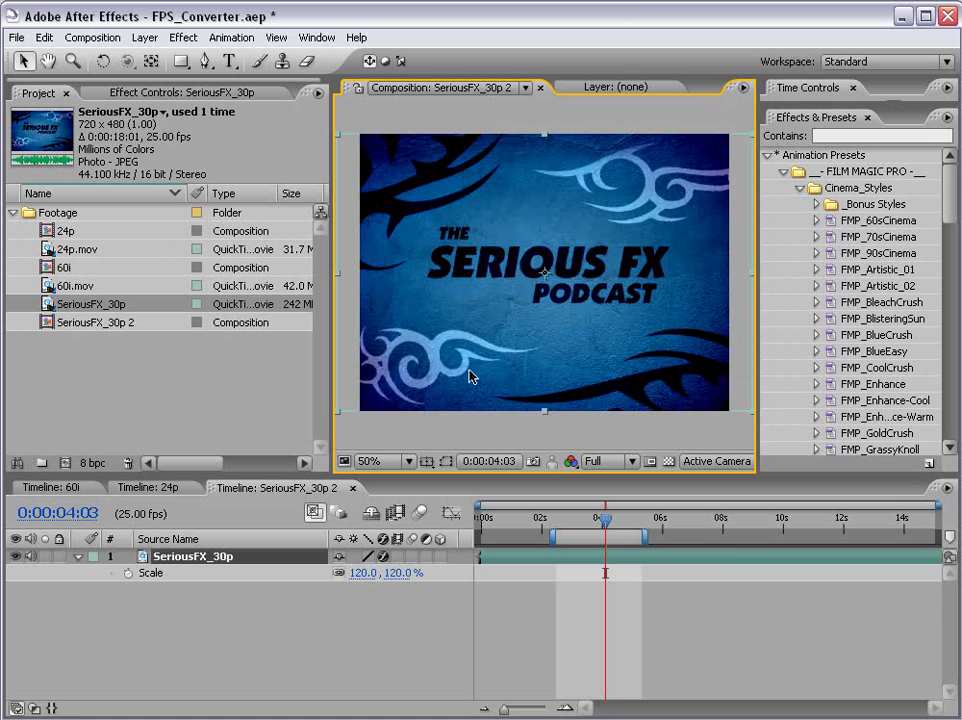
key("ctrl+z")
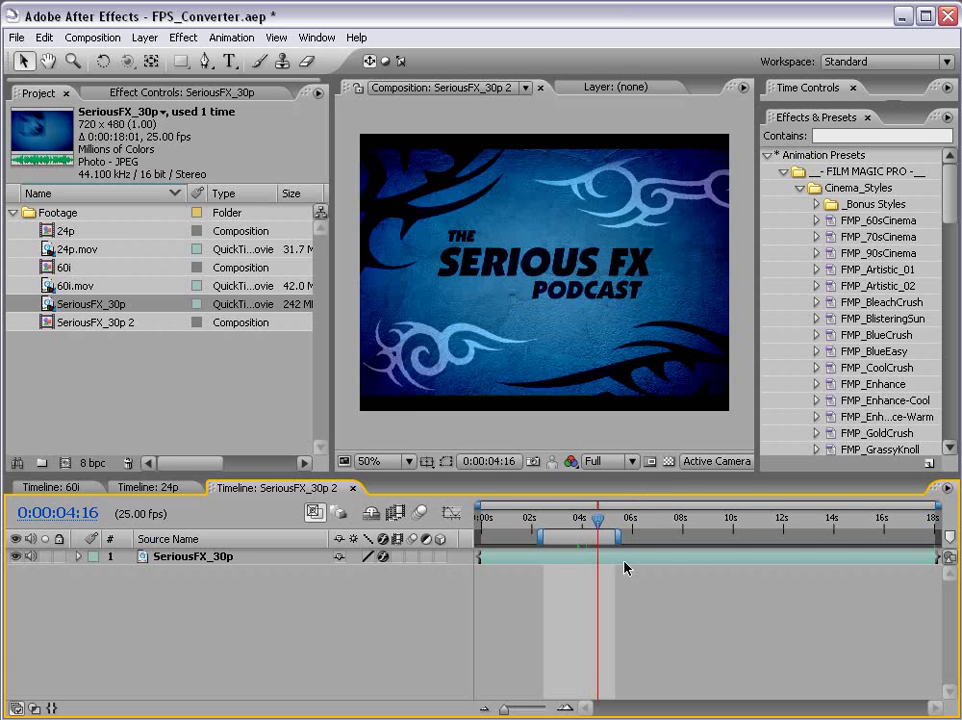
Step: Set the SeriousFX_30p footage to loop 2 times in its footage interpretation
left_click(914, 557)
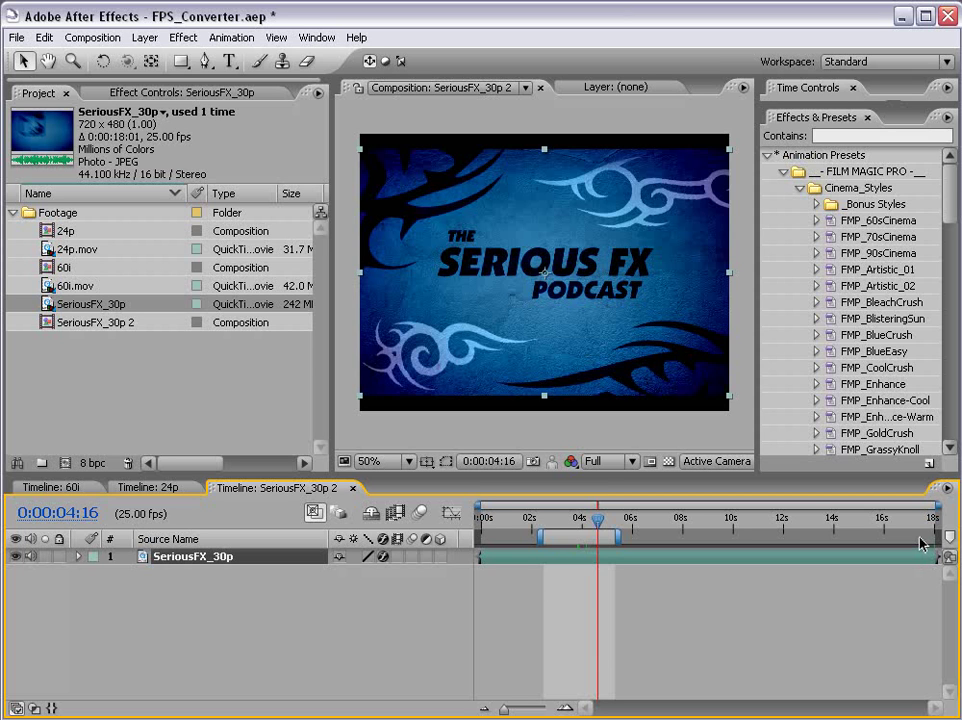
left_click(650, 360)
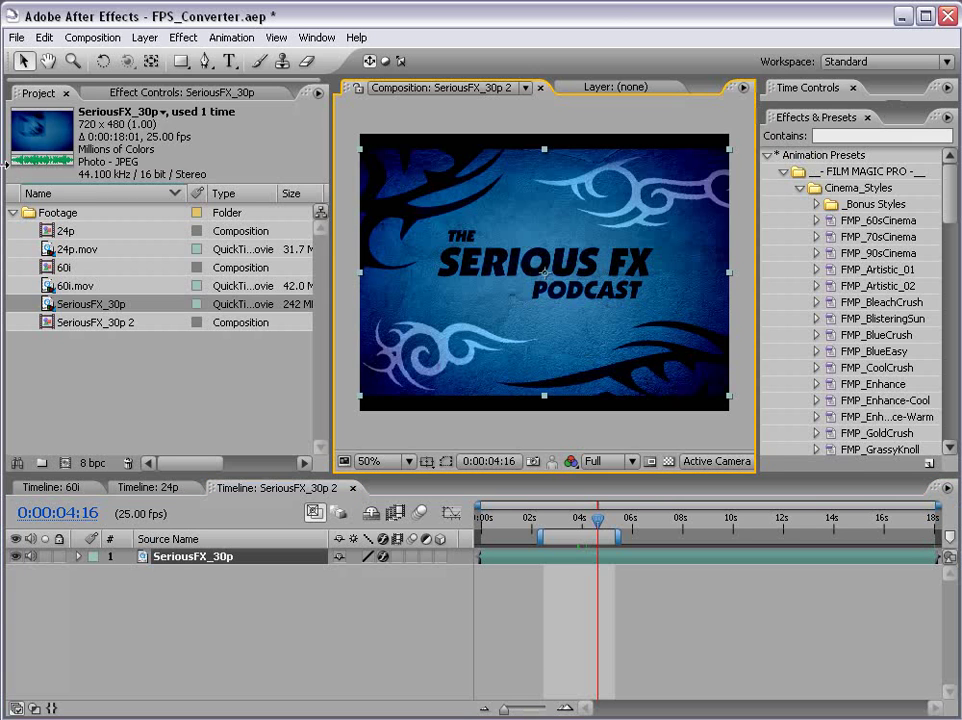
left_click(73, 337)
right_click(79, 304)
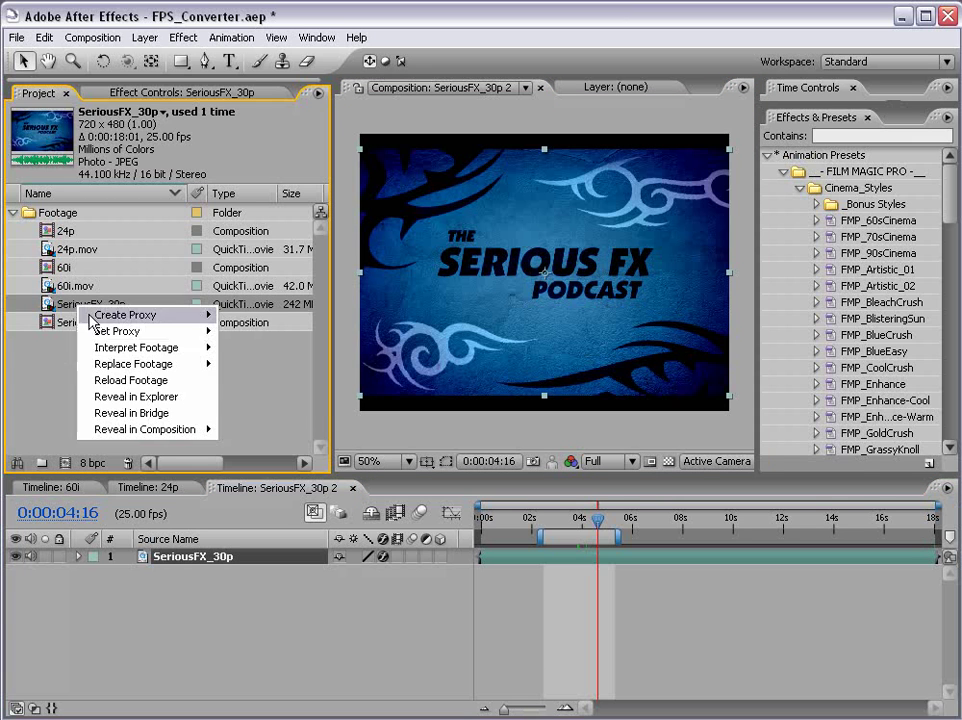
mouse_move(133, 348)
left_click(305, 346)
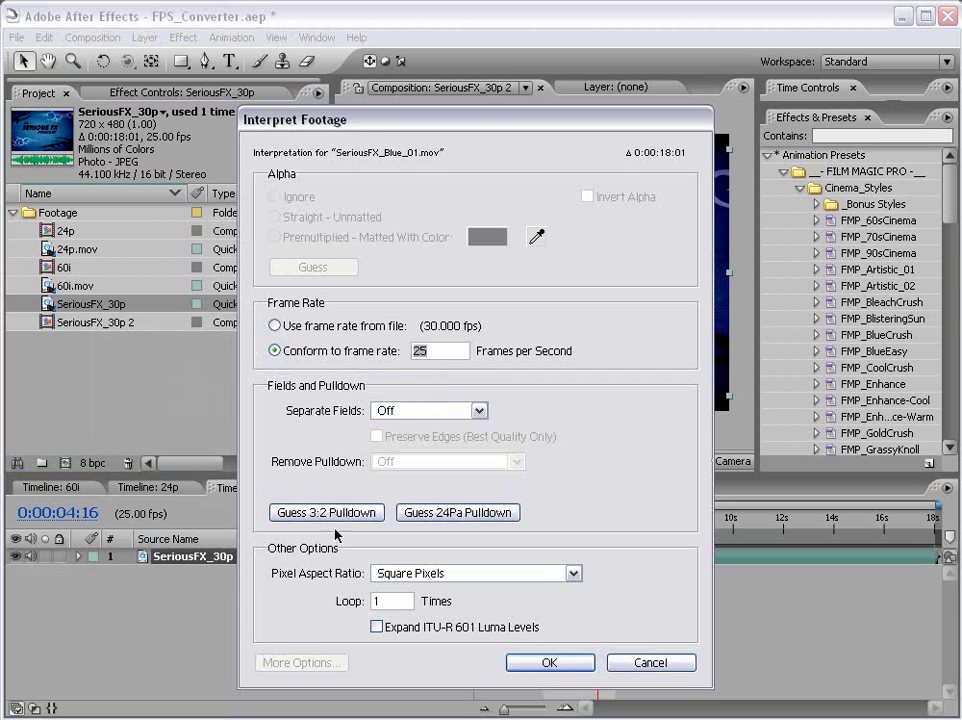
double_click(403, 603)
type("2")
left_click(549, 662)
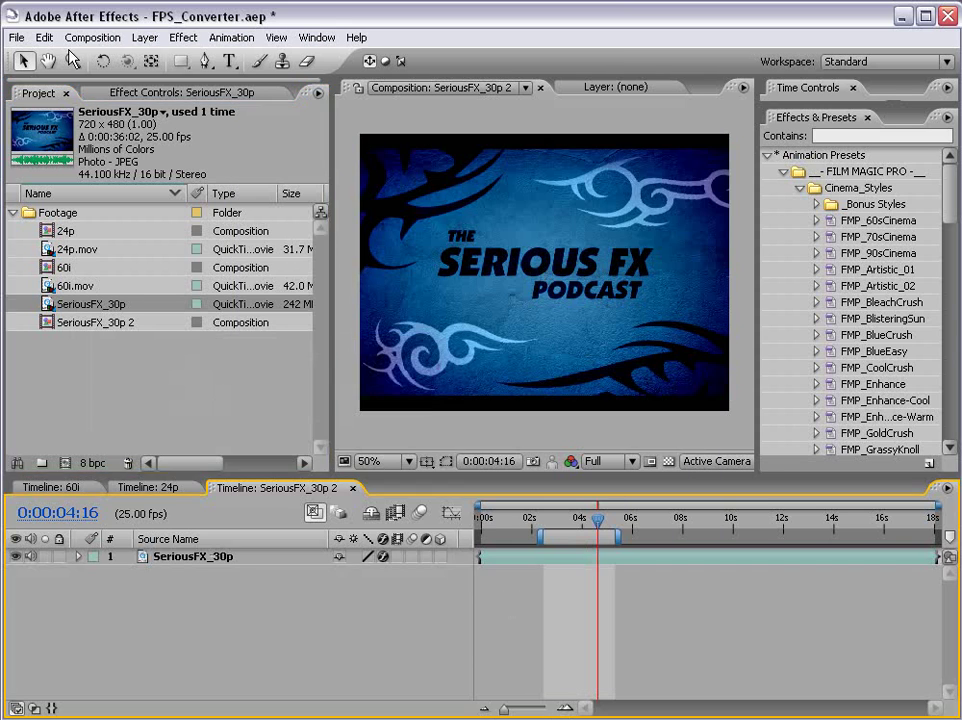
Step: Set the duration of the SeriousFX_30p 2 composition to 0:00:25:01
left_click(92, 37)
left_click(90, 64)
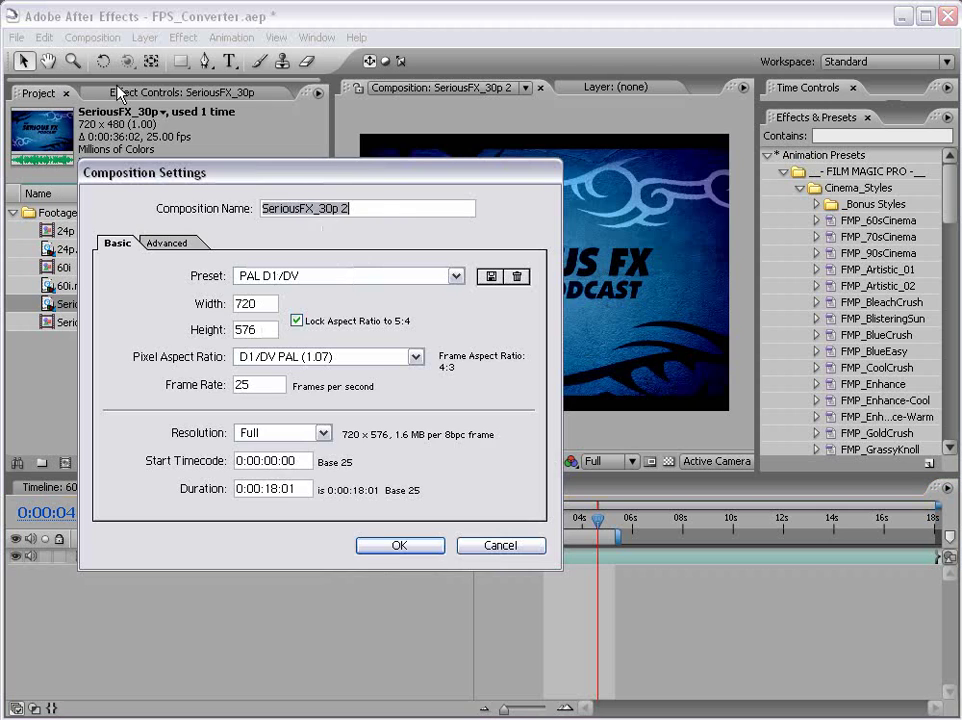
double_click(270, 488)
type("25")
left_click(399, 545)
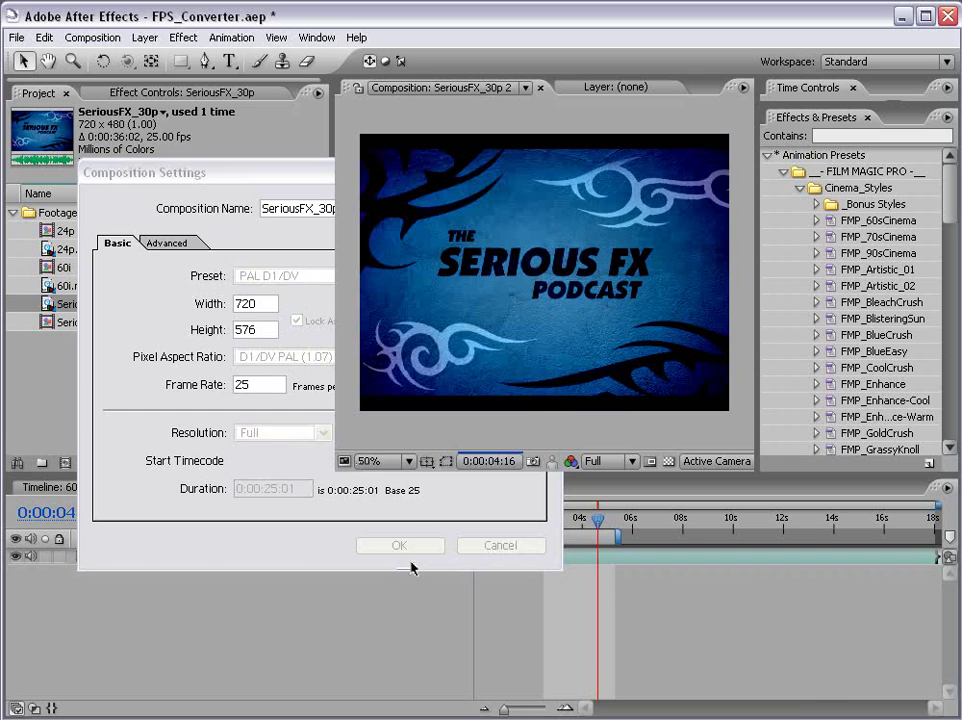
Step: Extend the SeriousFX_30p layer to the composition's end, and undo both the extension and the footage looping
left_click_drag(810, 557, 942, 570)
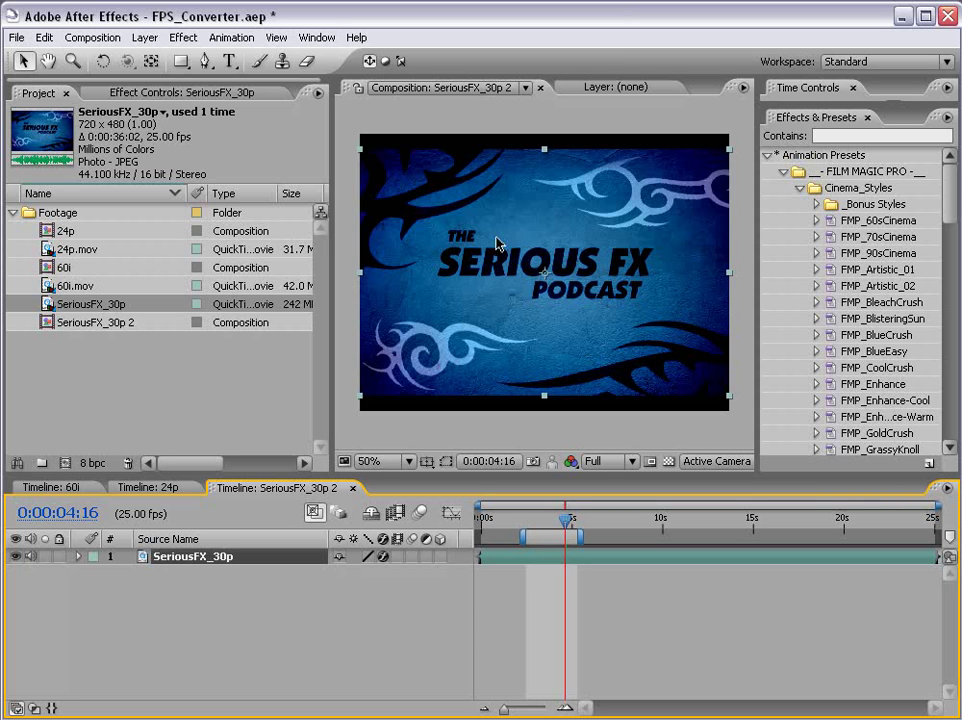
key("ctrl+z")
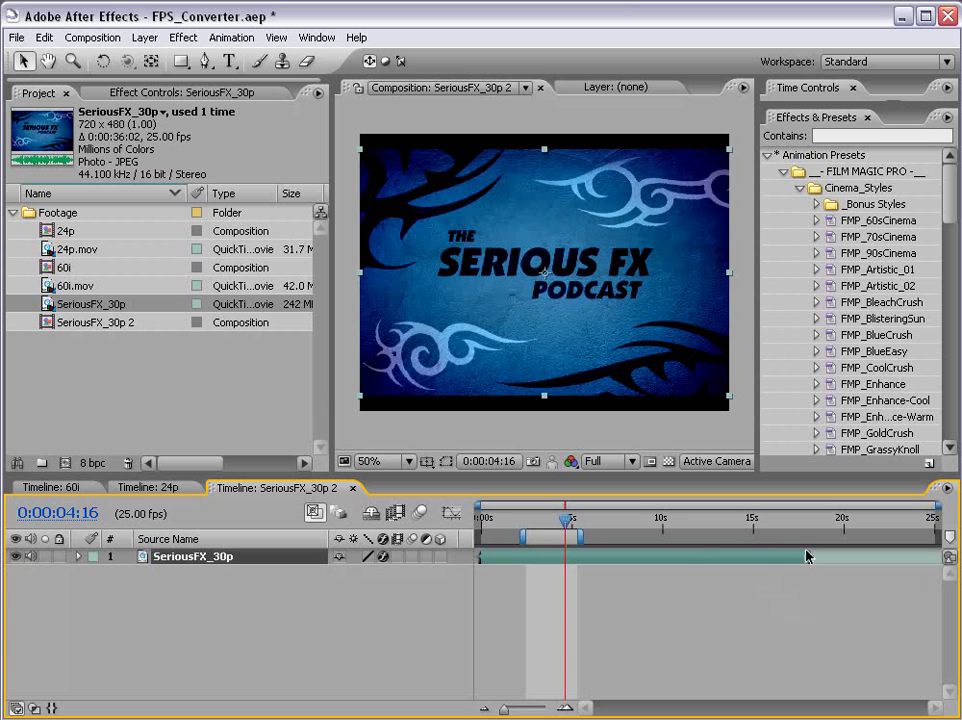
left_click(547, 587)
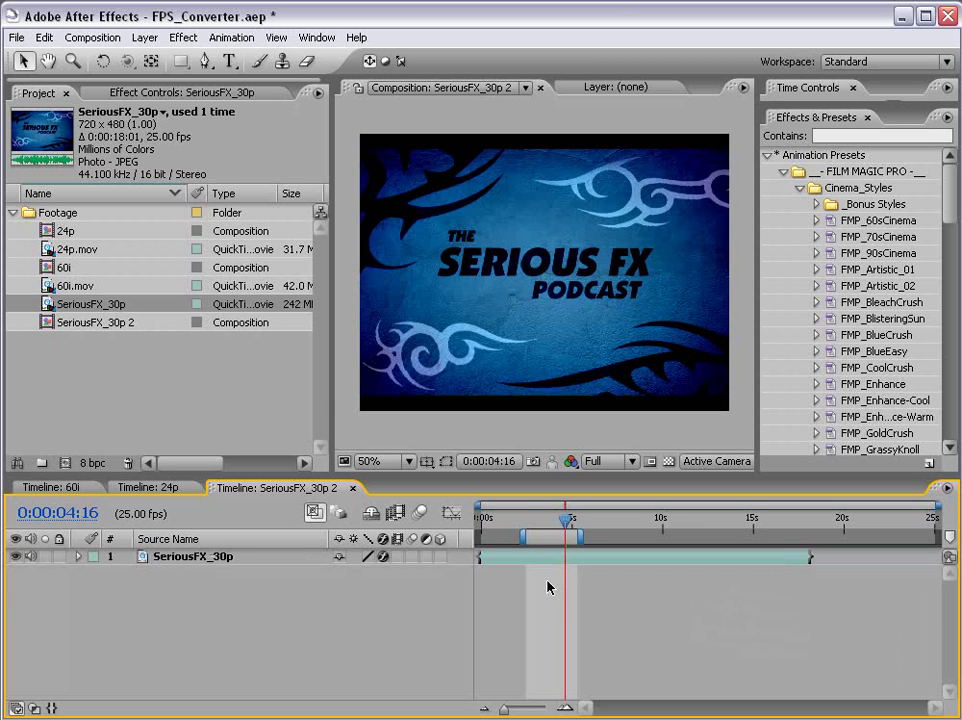
Step: Check the duration and frame rate options in the SeriousFX_30p footage interpretation, keeping it conformed to 25 fps
right_click(95, 312)
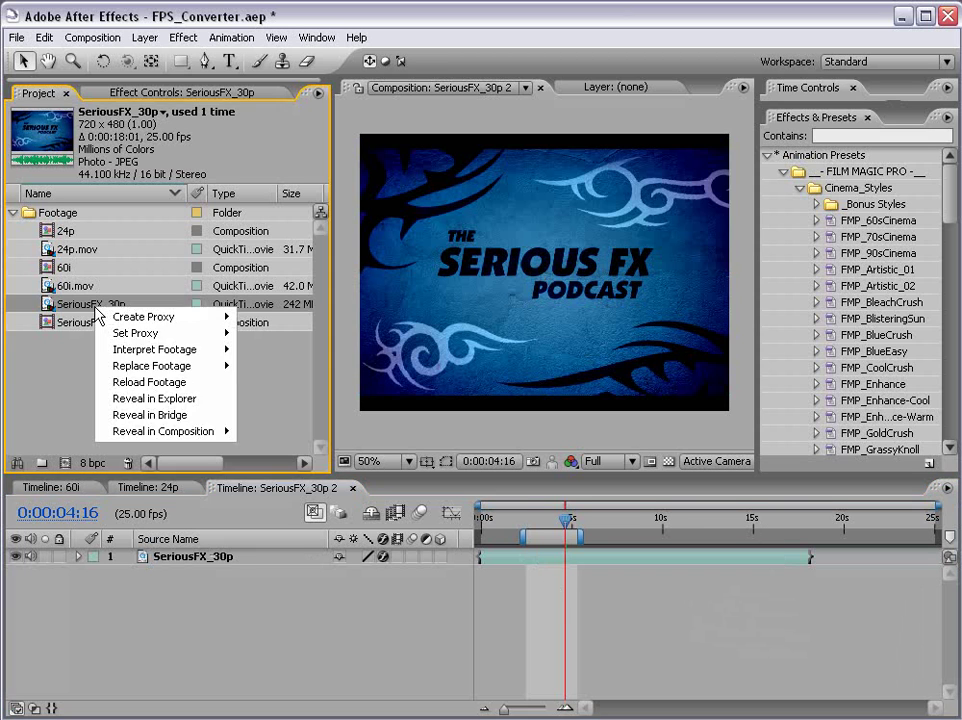
mouse_move(118, 349)
left_click(268, 353)
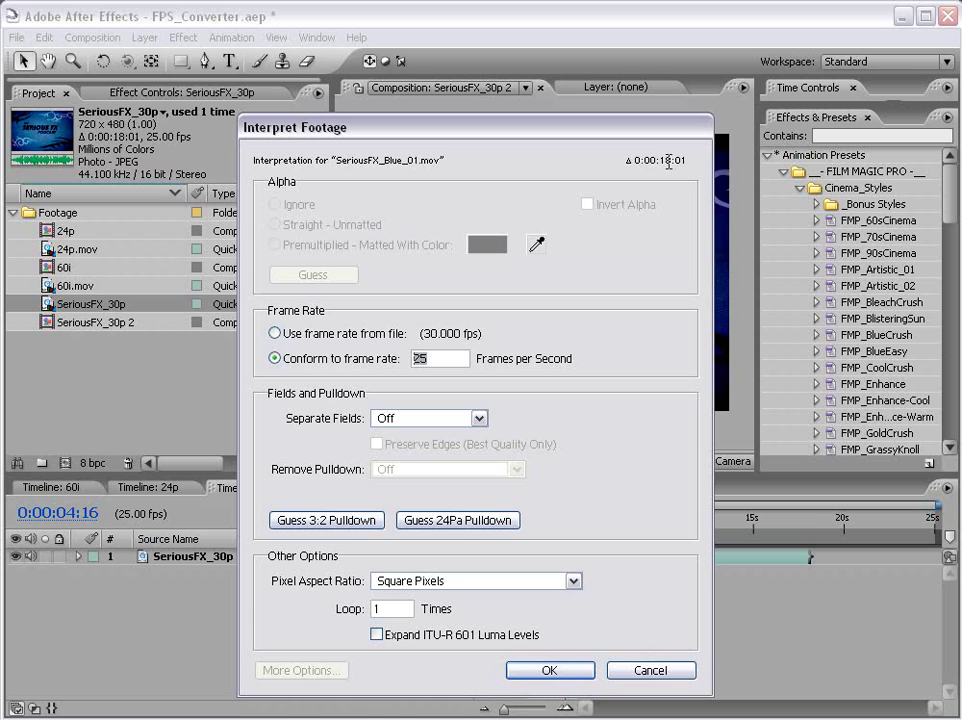
left_click(276, 334)
left_click(275, 358)
left_click(549, 669)
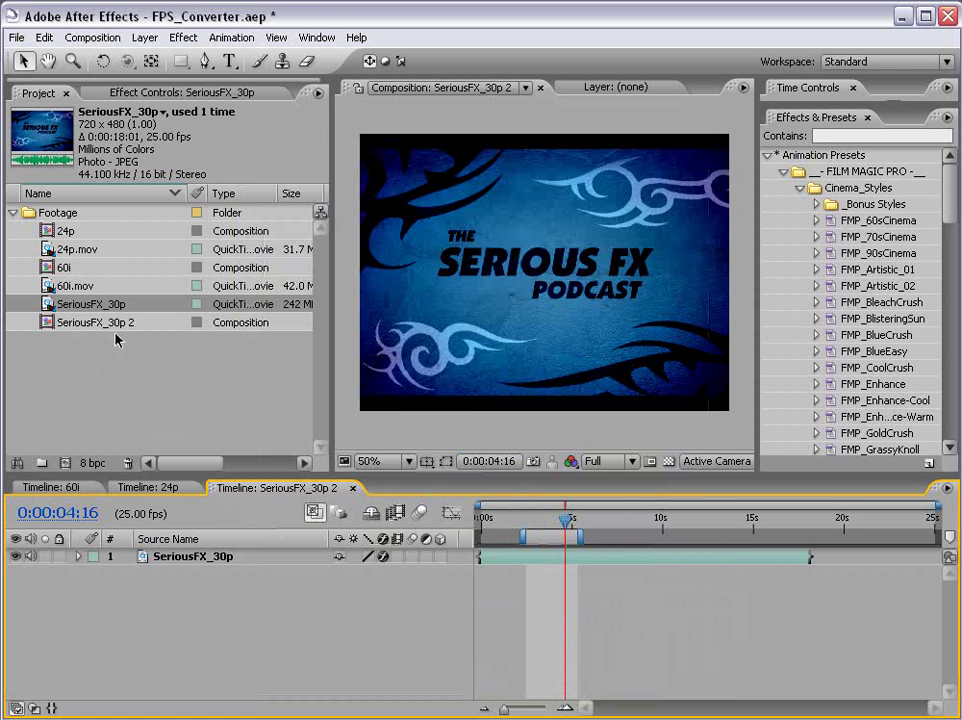
Step: Set the composition's duration to 0:00:15:01 and go to its last and first frames
left_click(92, 37)
left_click(130, 82)
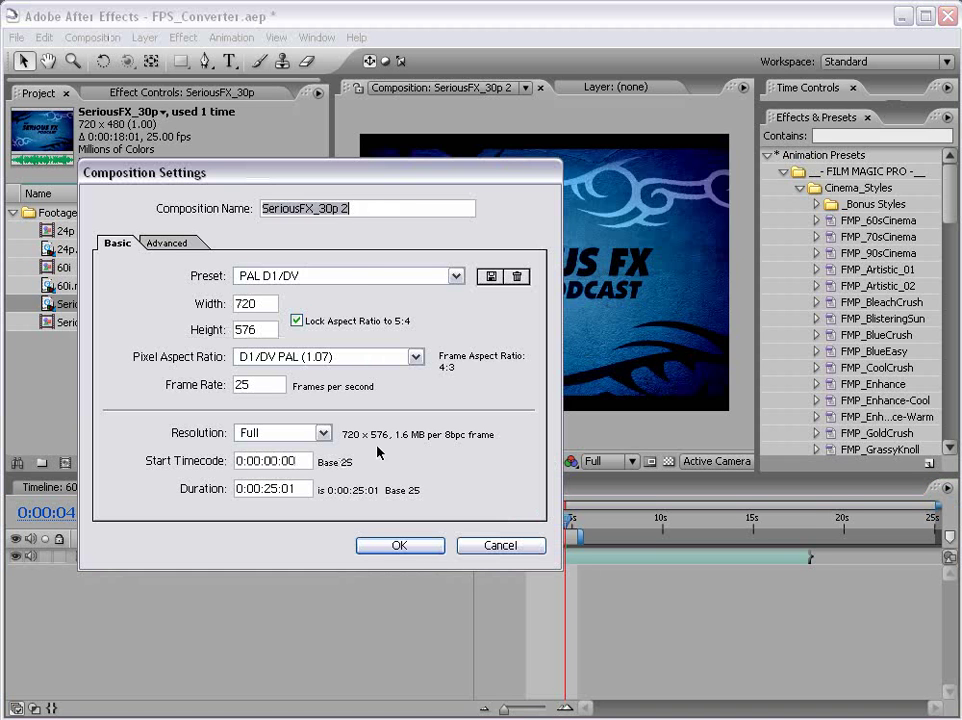
left_click(270, 489)
key("BackSpace")
type("1")
left_click(396, 545)
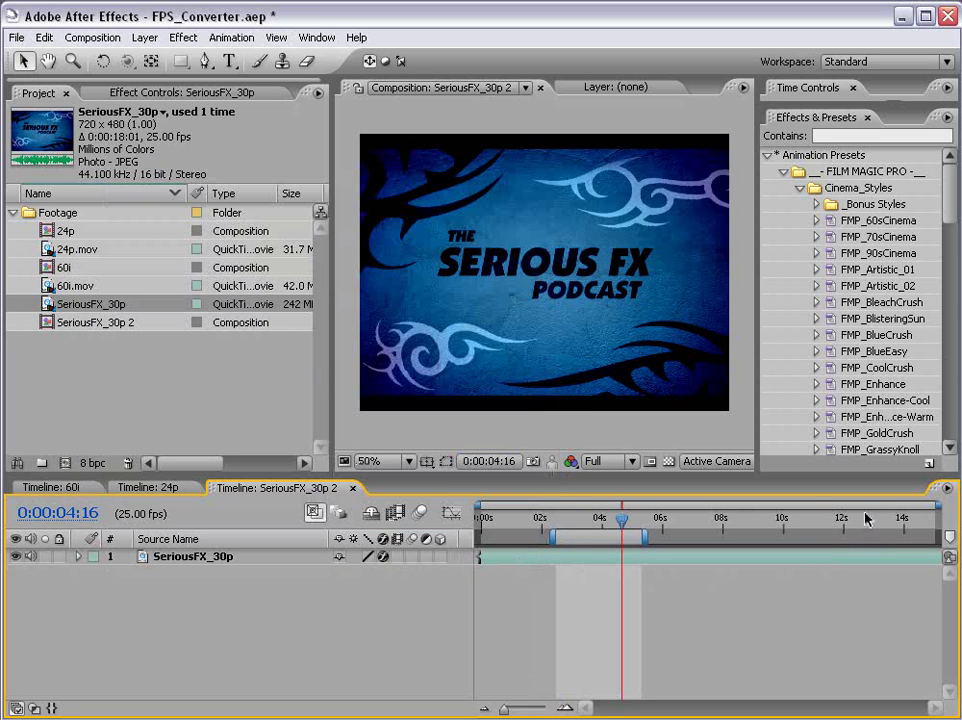
key("End")
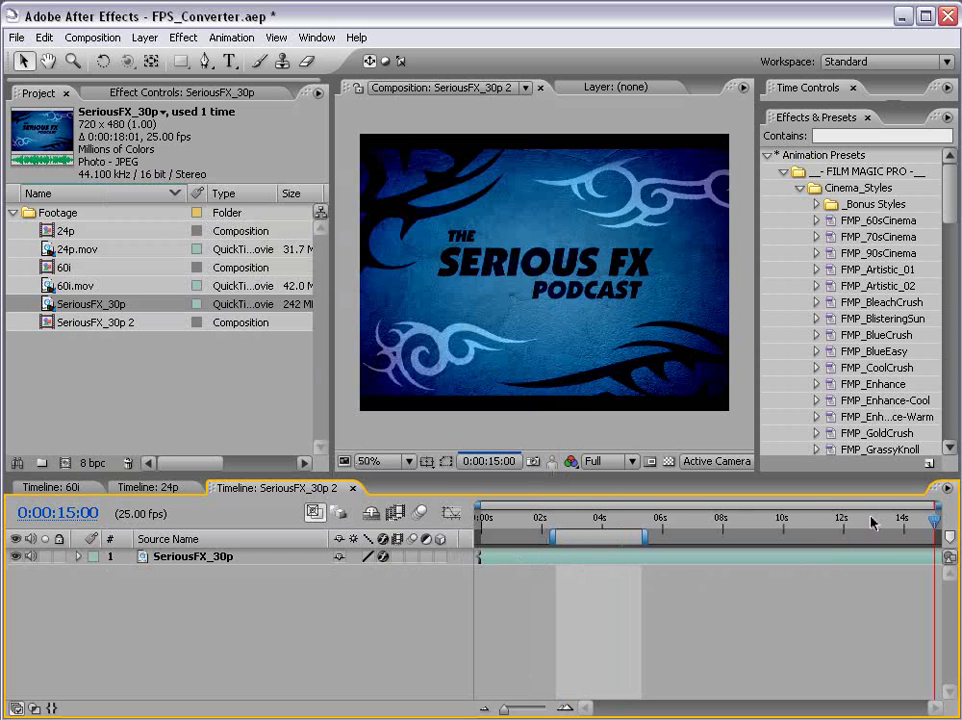
key("Home")
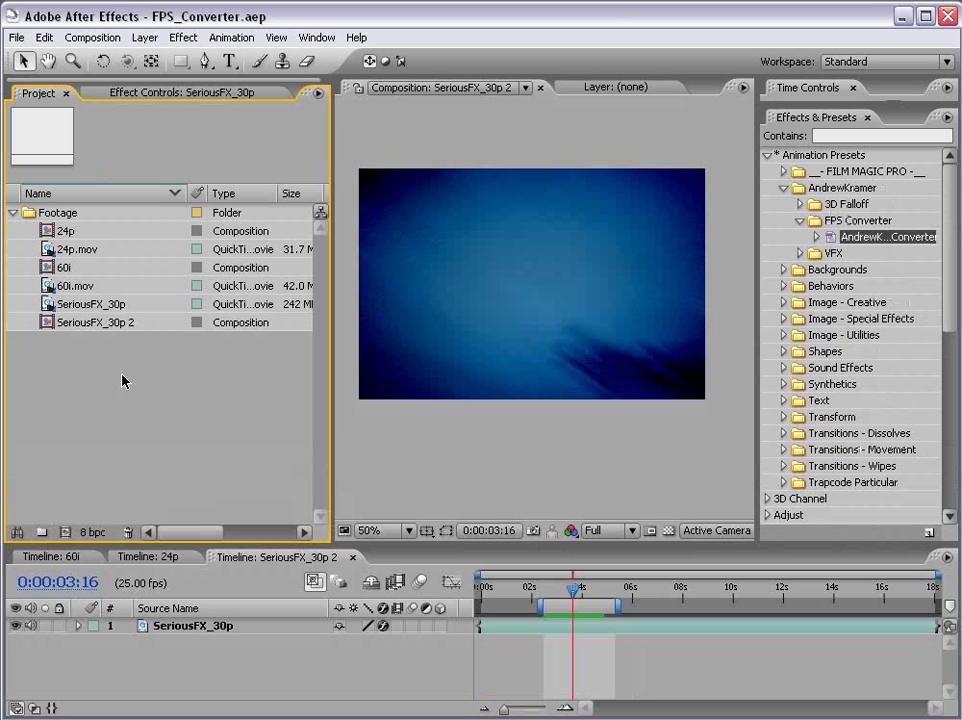
Step: In the 24p composition, set the FrameRateWarp method of the 24p.mov layer to Frame Mix
left_click(155, 557)
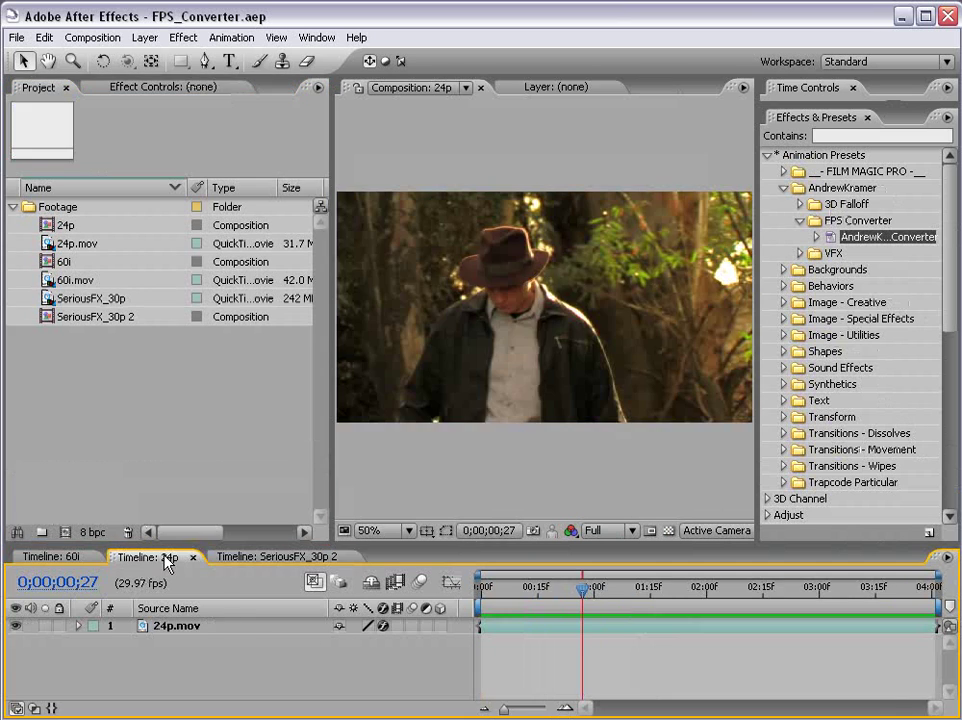
left_click(542, 628)
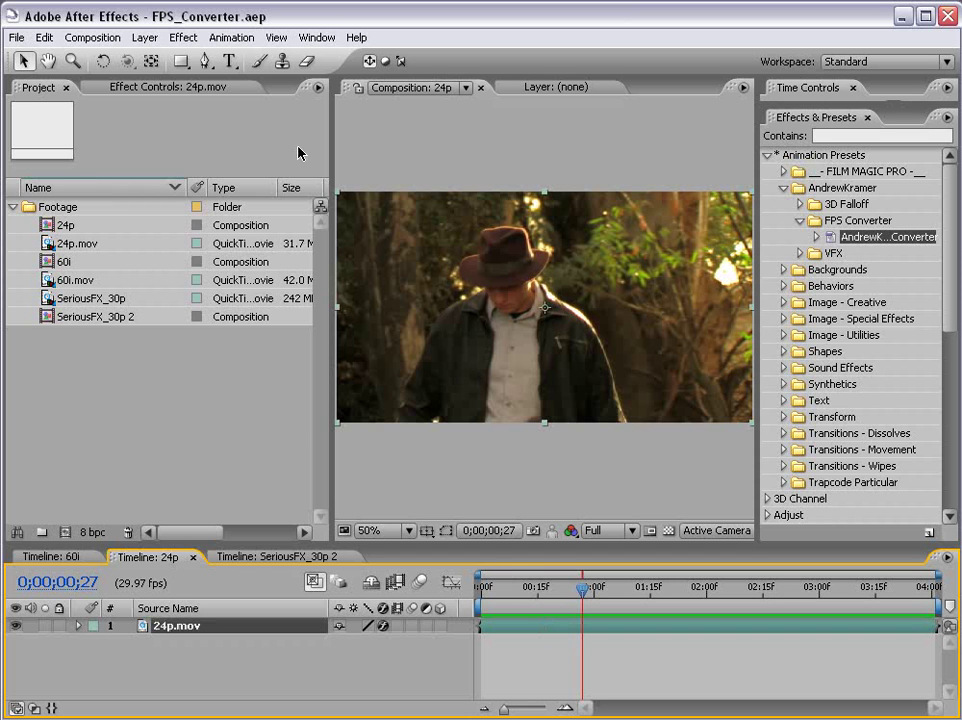
left_click(152, 87)
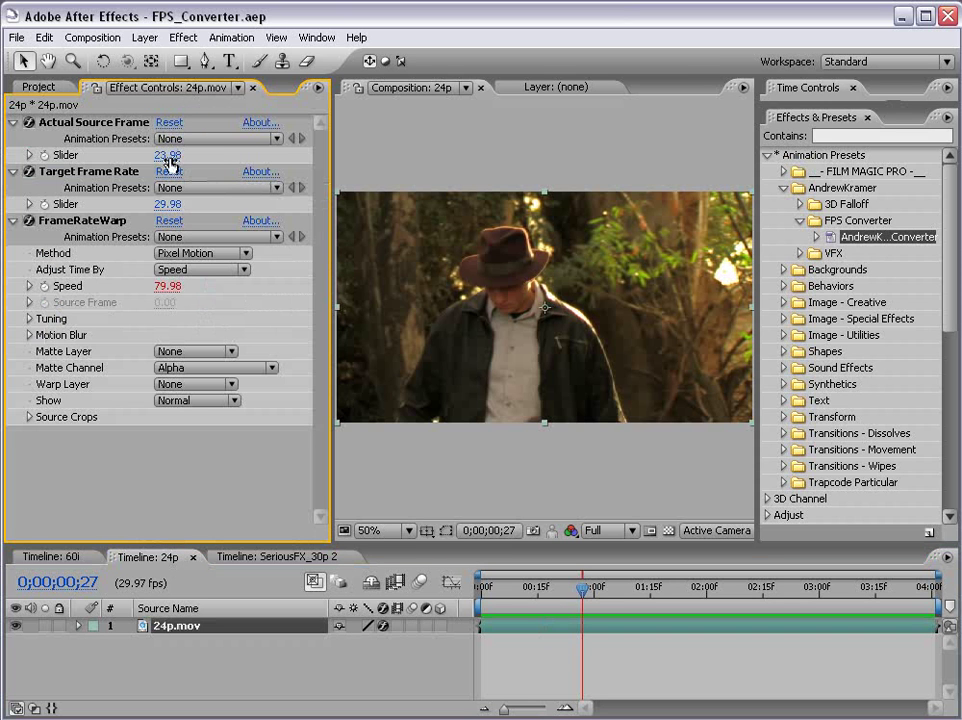
left_click(205, 254)
left_click(193, 256)
left_click(223, 258)
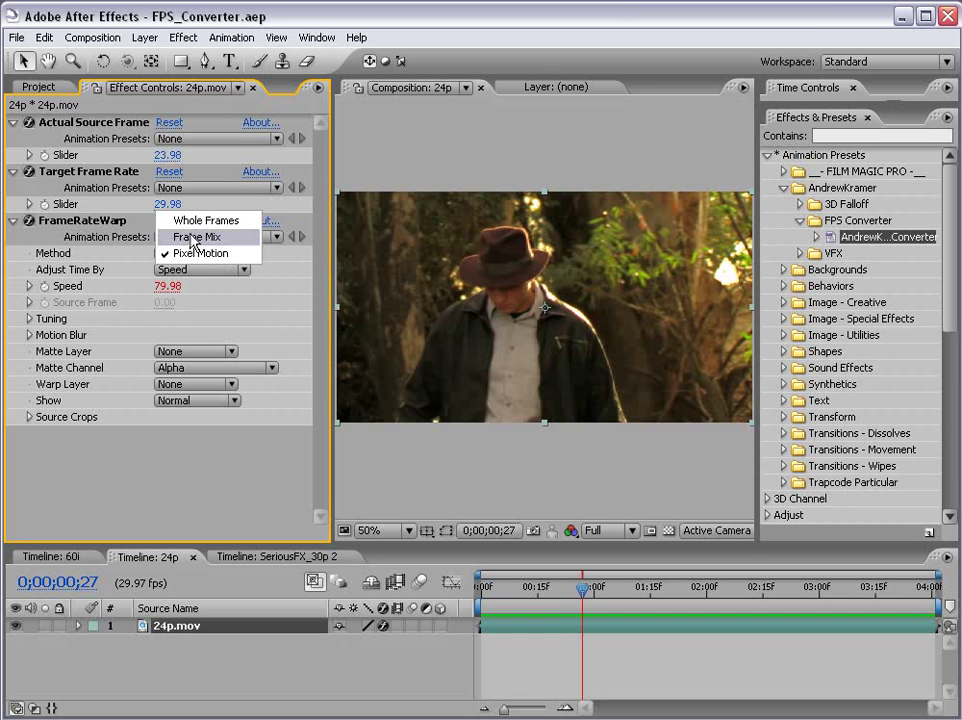
left_click(208, 240)
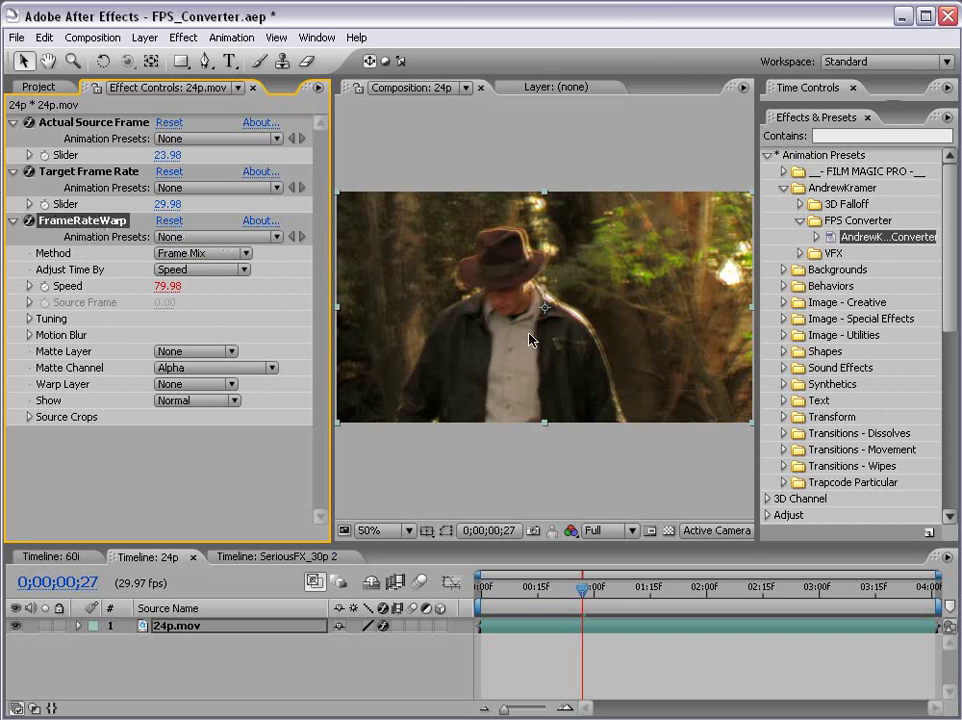
Step: Step back to 0;00;00;22 to inspect the frame blending, partly at 100% magnification, and preview the composition at 50%
key("slash")
key("Page_Up")
key("Page_Up")
key("Page_Up")
key("Page_Up")
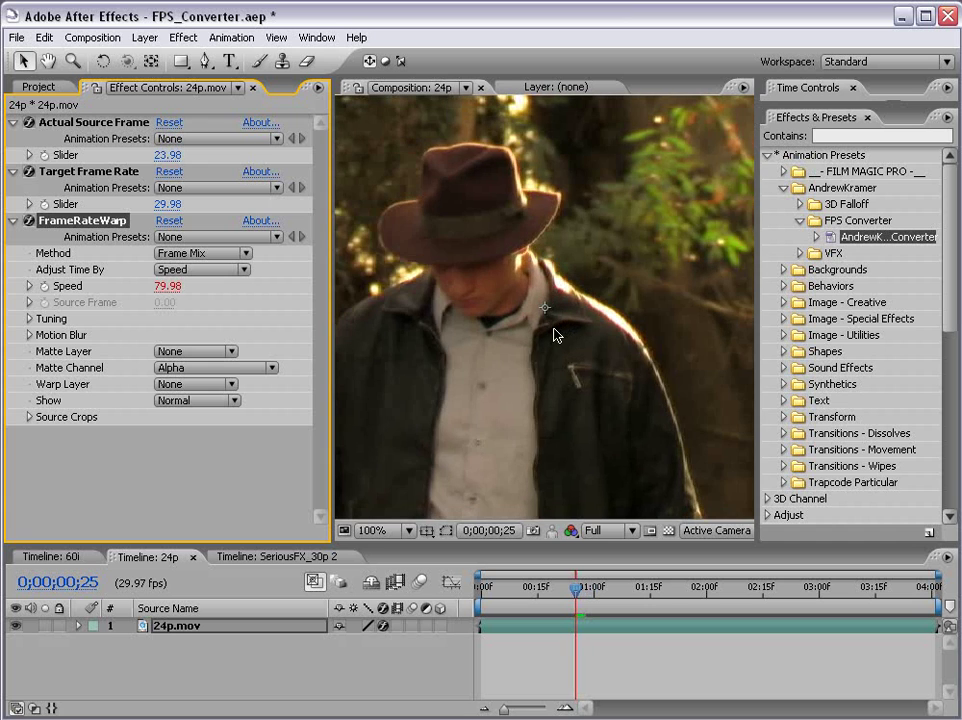
key("Page_Up")
key("comma")
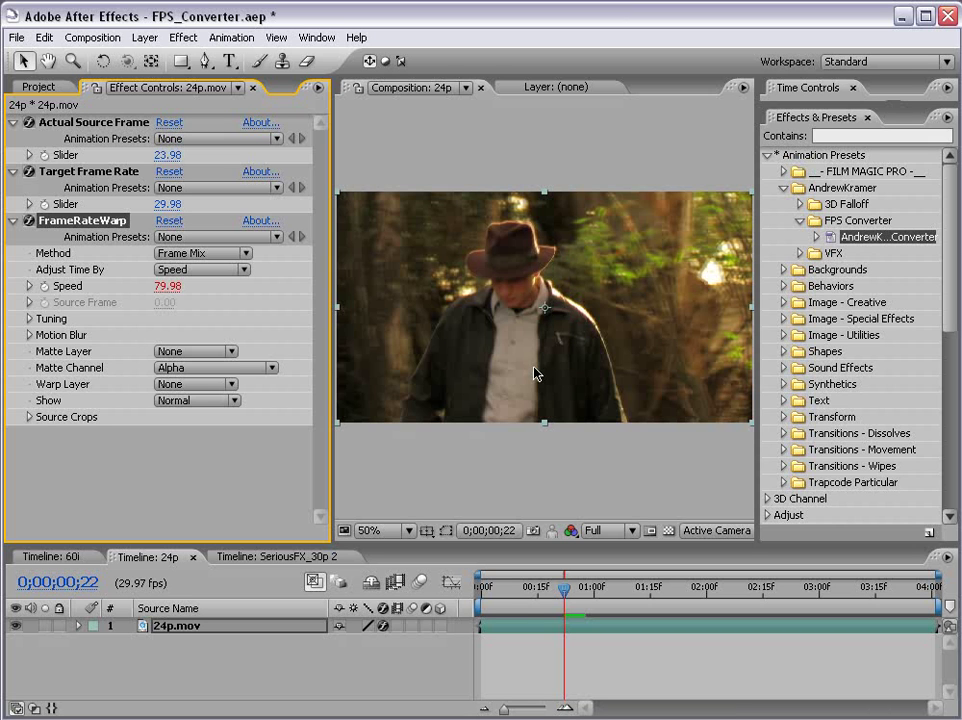
key("KP_0")
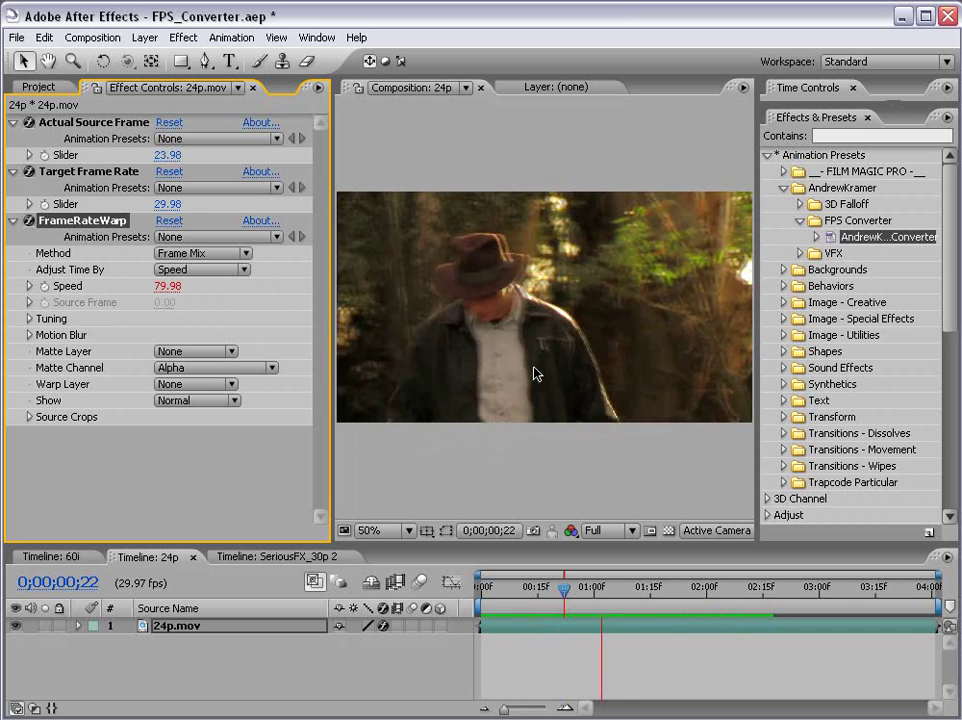
Step: Preview the Frame Mix playback at 100% and 50% magnification, inspecting the blended frames
key("period")
key("space")
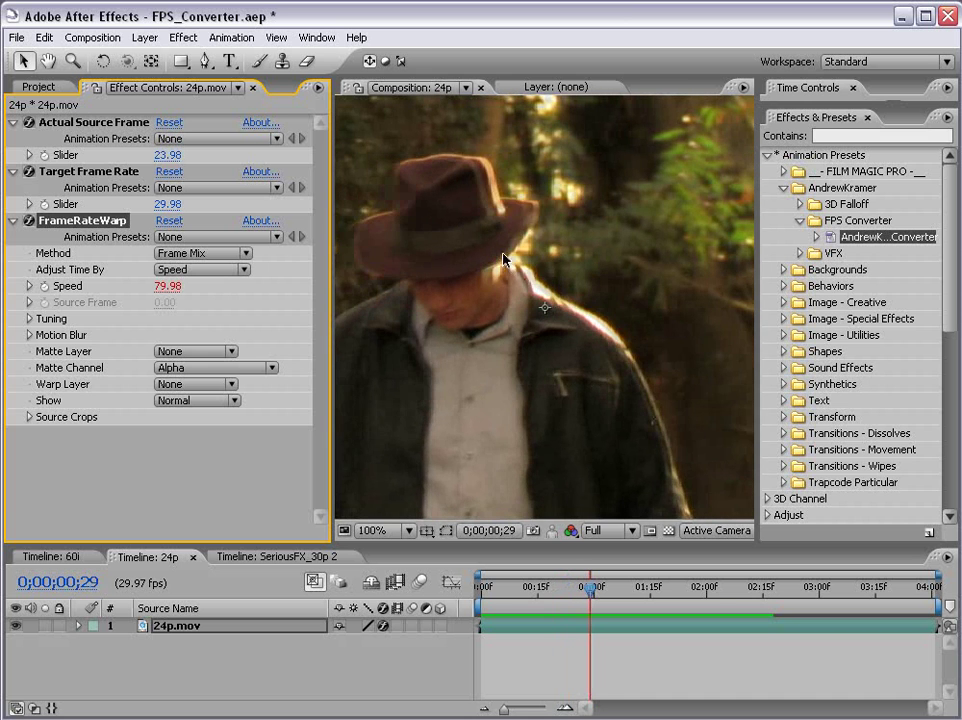
key("comma")
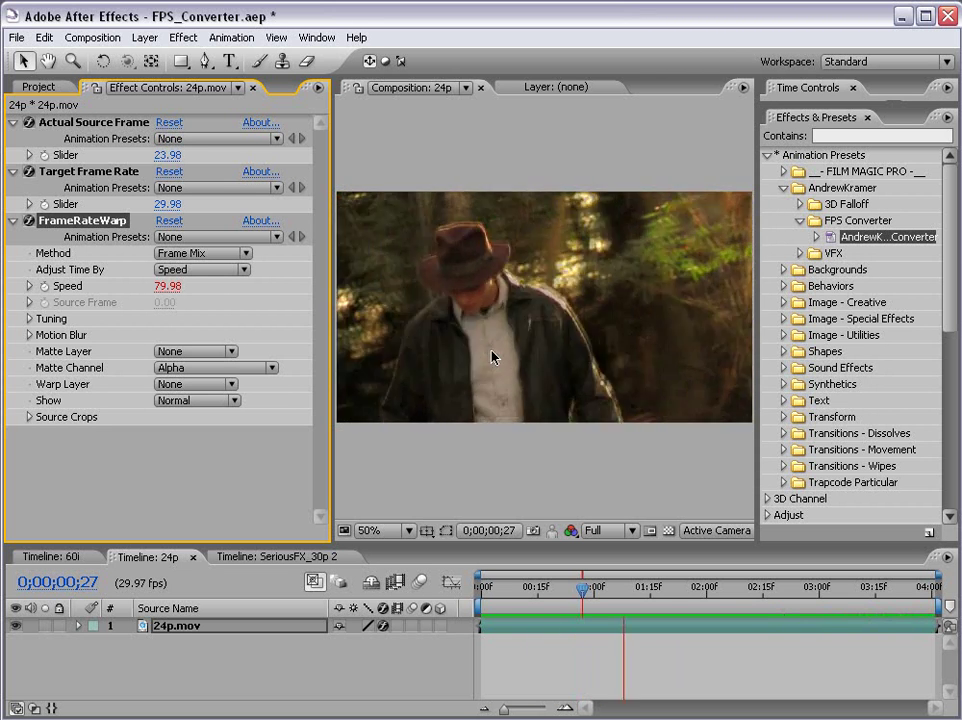
left_click(492, 357)
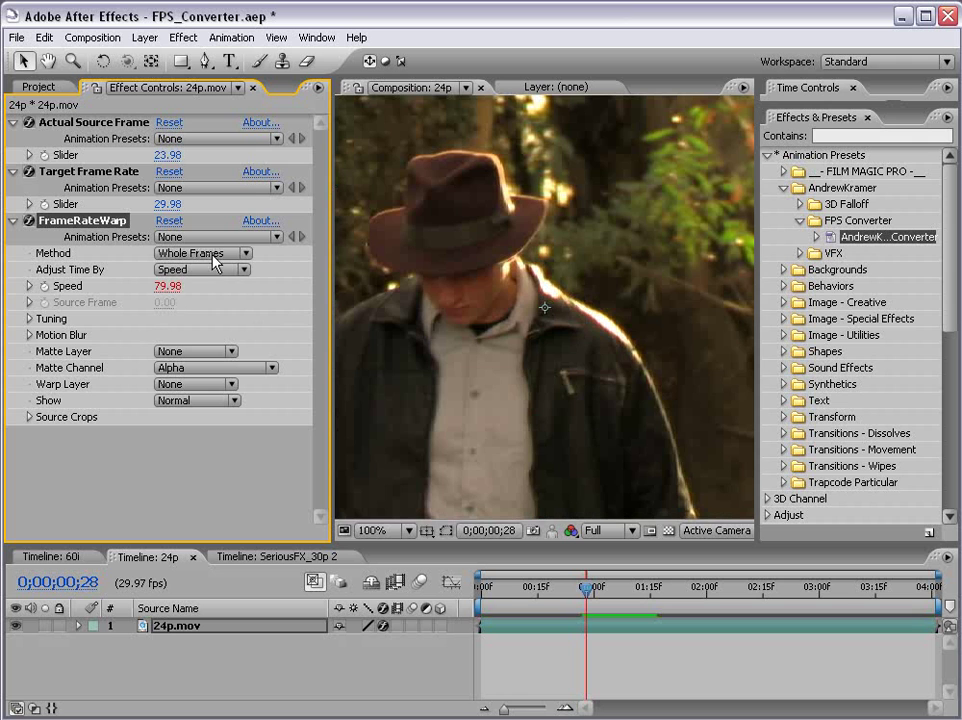
Step: Set the FrameRateWarp method of 24p.mov to Whole Frames and preview the composition at 100% magnification
left_click(193, 253)
left_click(200, 255)
key("space")
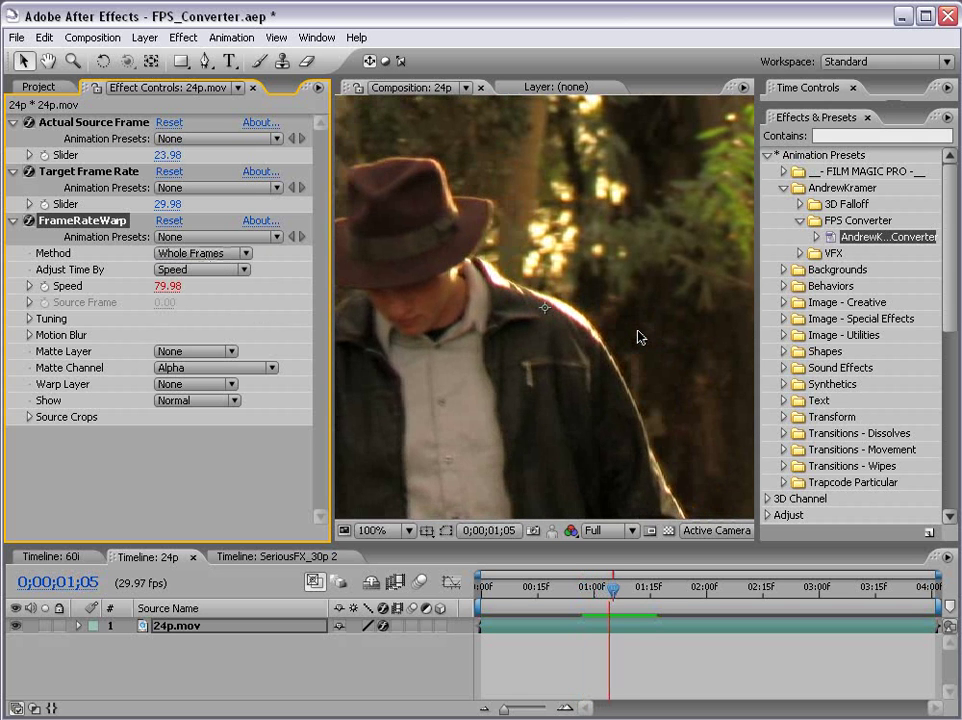
key("comma")
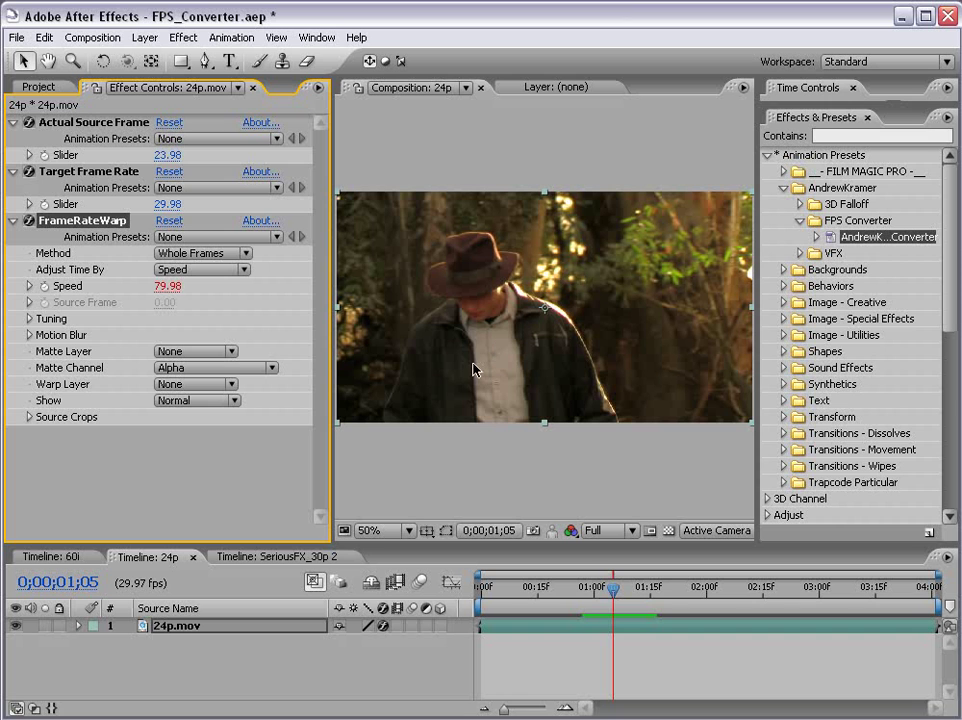
Step: Go to 0;00;00;18, preview the composition at 50% and keep the FrameRateWarp method on Whole Frames
left_click(410, 506)
left_click_drag(613, 590, 548, 600)
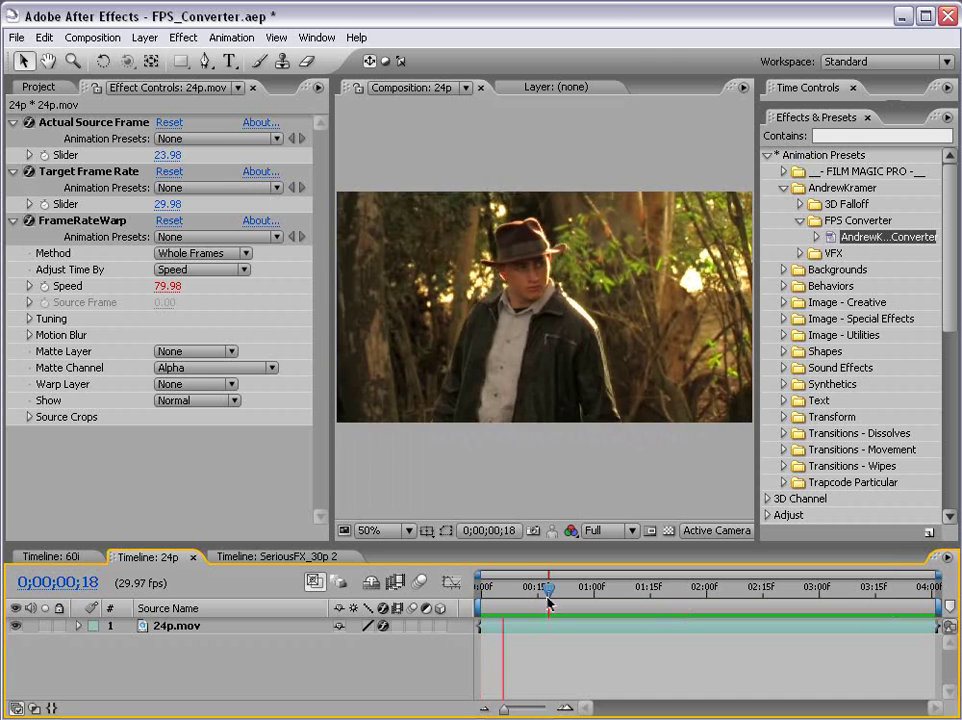
left_click(205, 262)
left_click(205, 257)
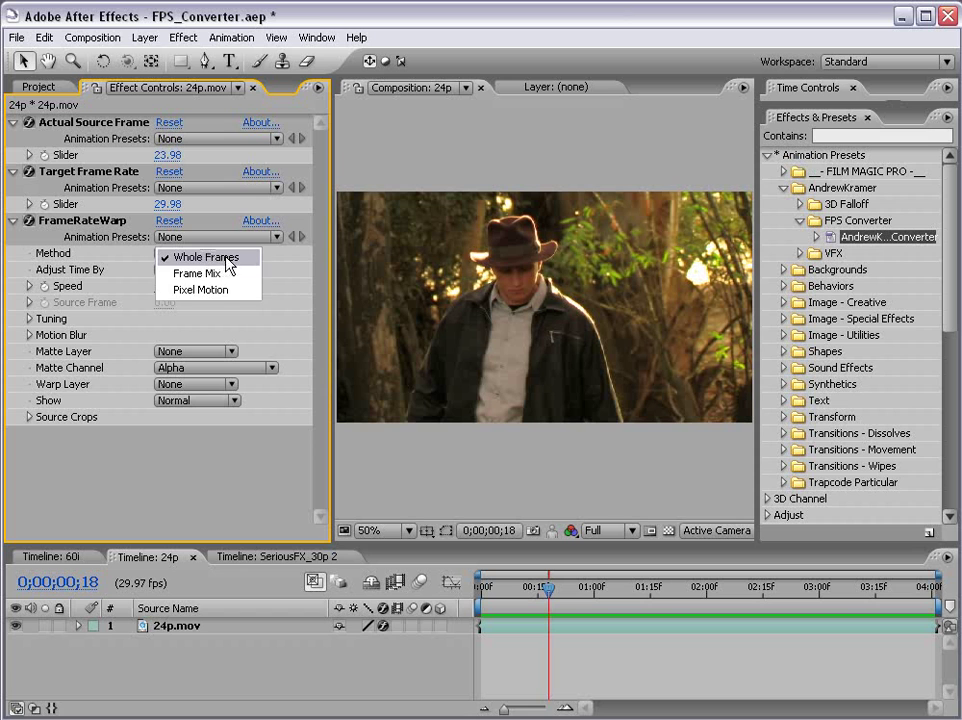
left_click(205, 258)
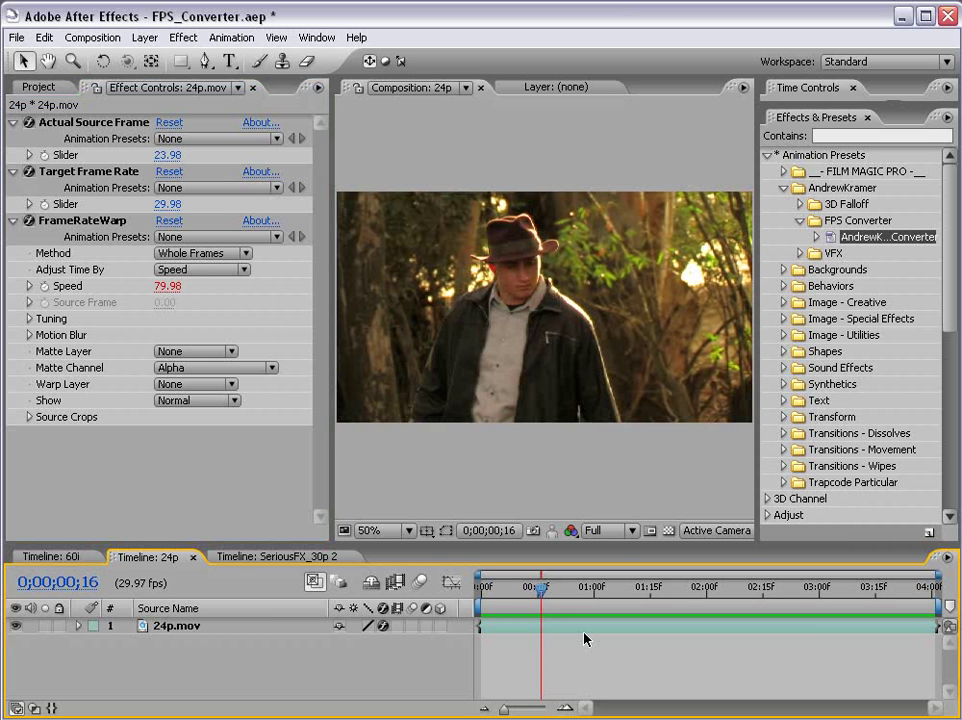
Step: Locate the Presets shortcut in the Adobe After Effects 7.0 program folder in Windows Explorer, and collapse the creator's folder in the animation presets
left_click(800, 221)
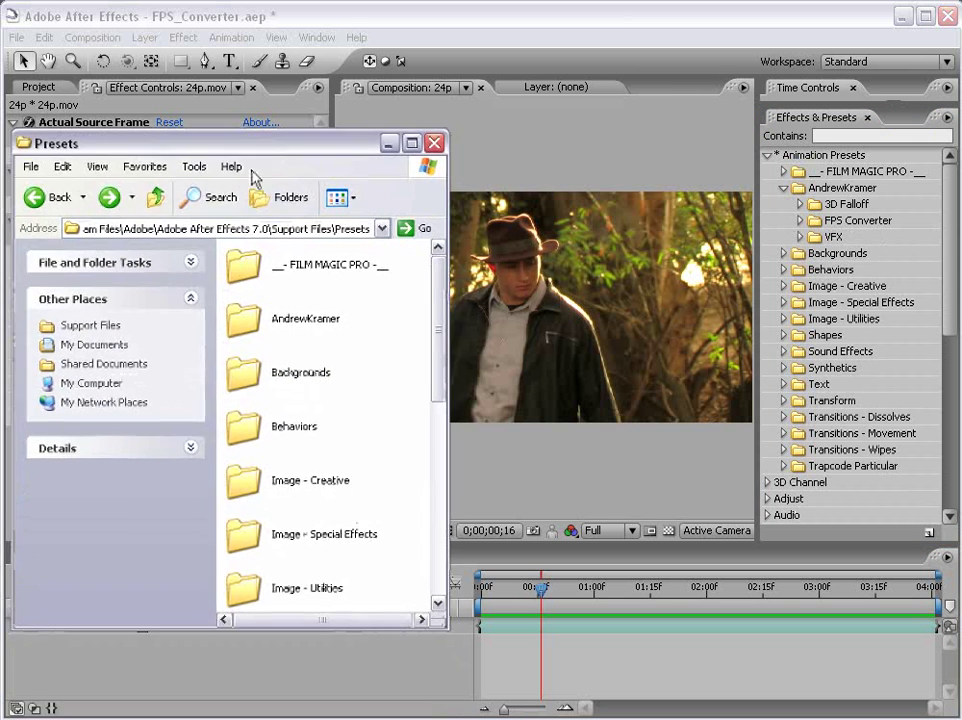
left_click_drag(446, 626, 491, 671)
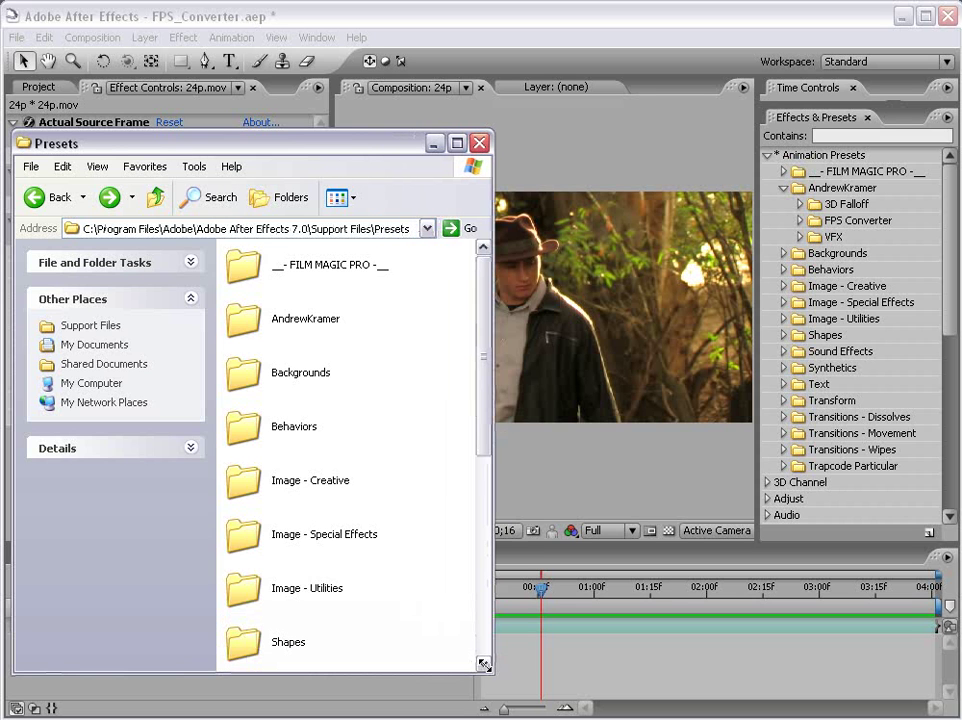
left_click(253, 322)
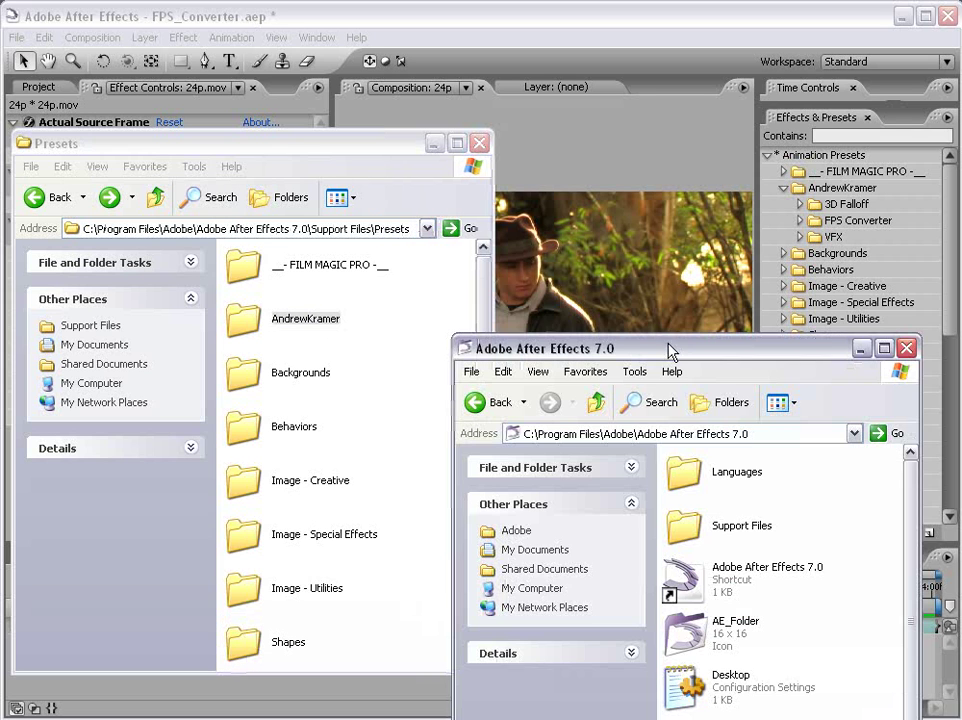
left_click_drag(670, 352, 667, 123)
left_click(745, 565)
scroll(697, 549, "down", 1)
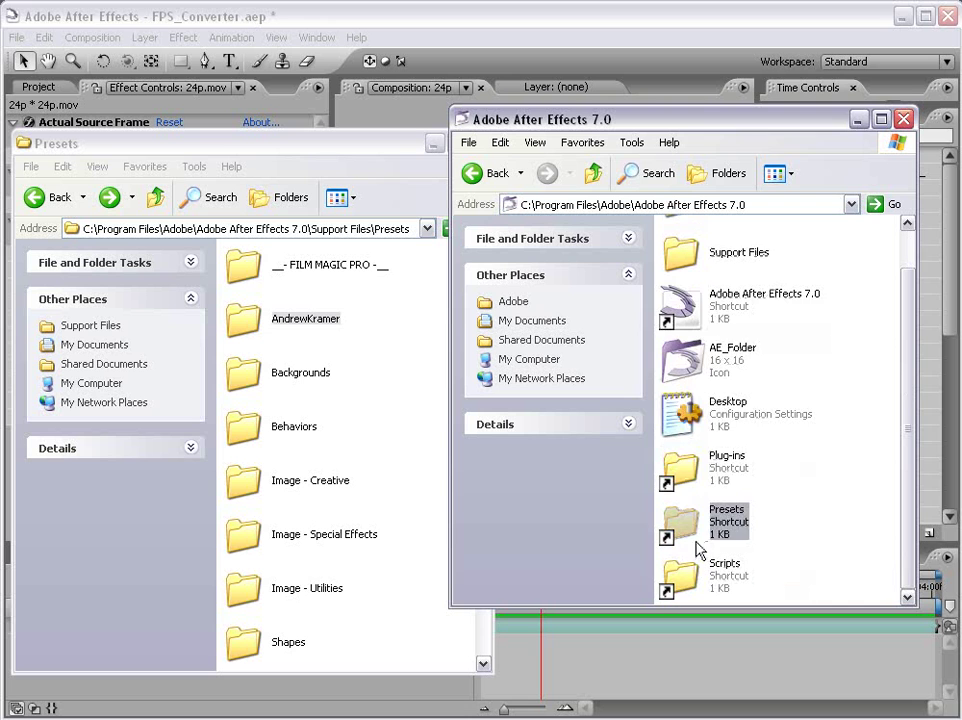
scroll(767, 279, "up", 1)
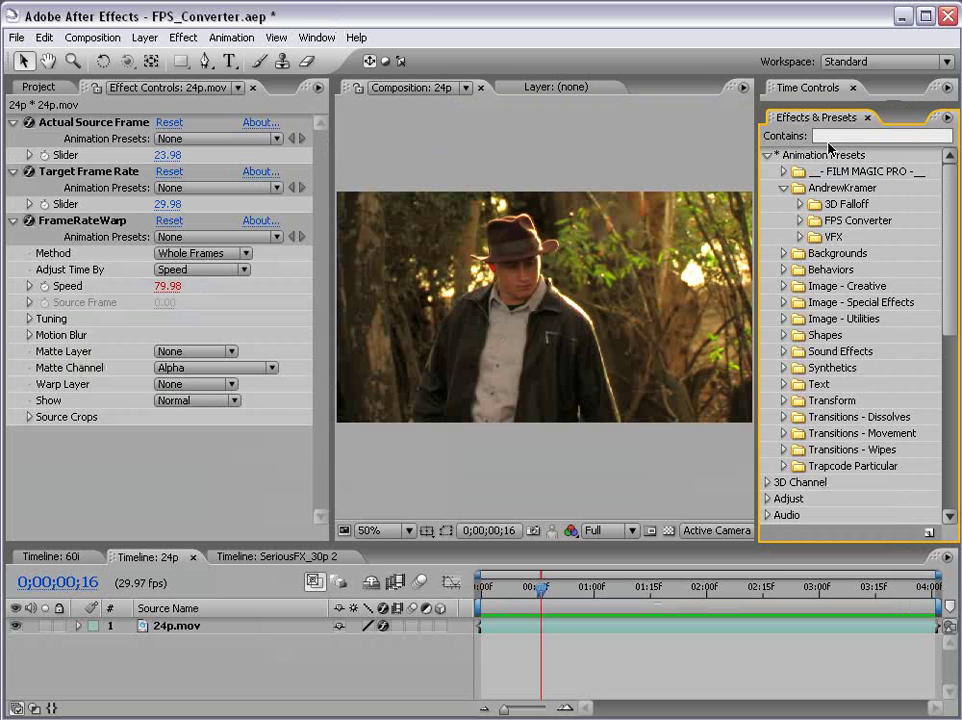
left_click(768, 155)
left_click(768, 155)
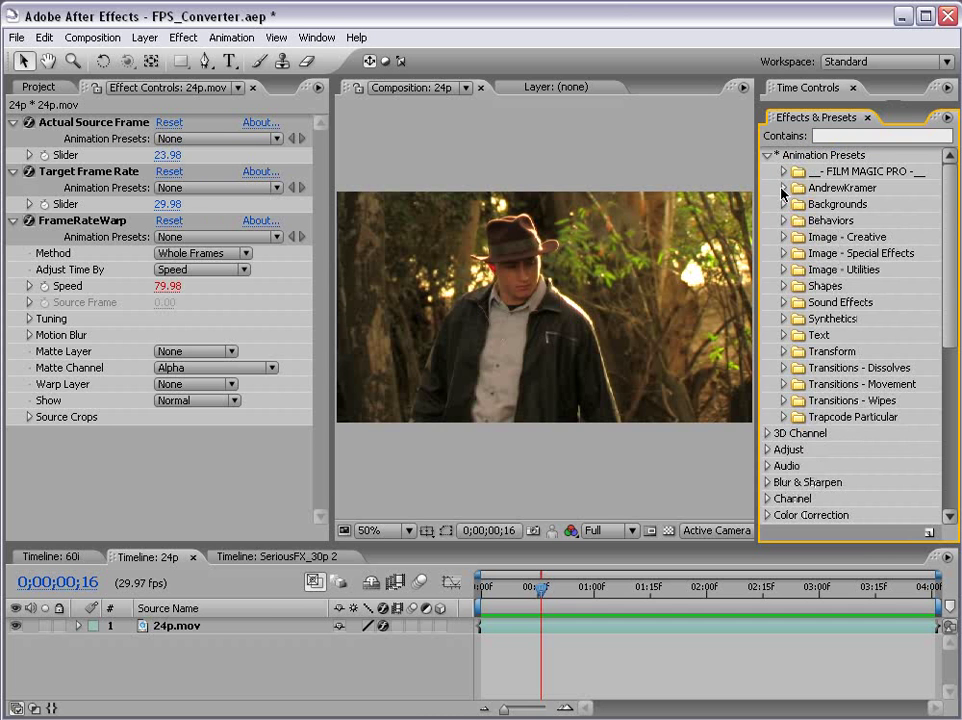
Step: Try adding a Timewarp effect below FrameRateWarp on the 24p.mov layer and undo it
left_click(409, 392)
left_click(120, 333)
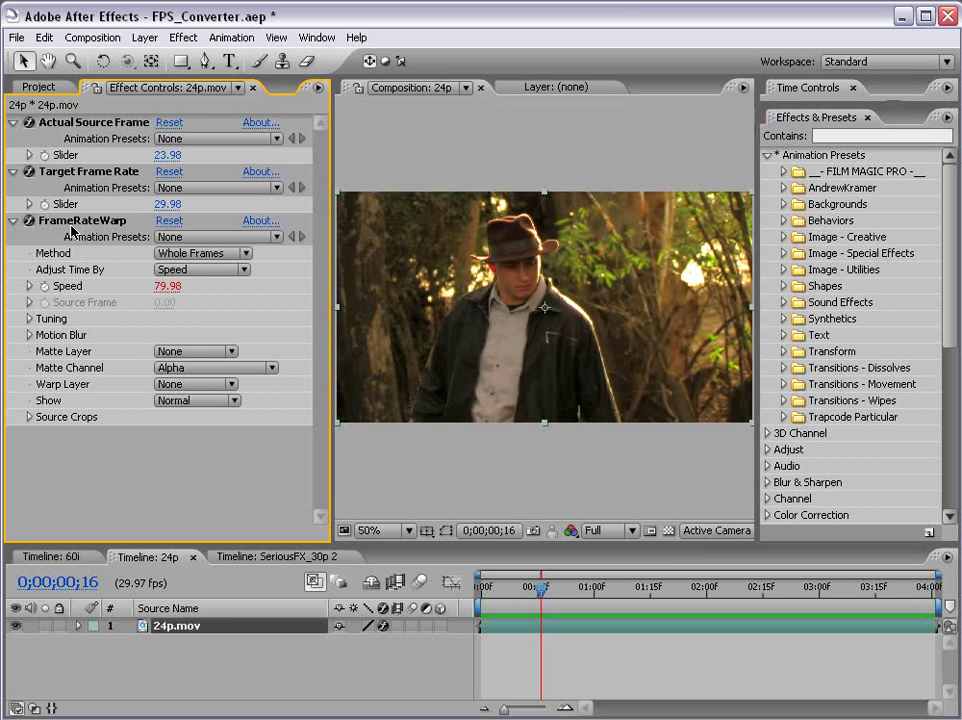
left_click(127, 224)
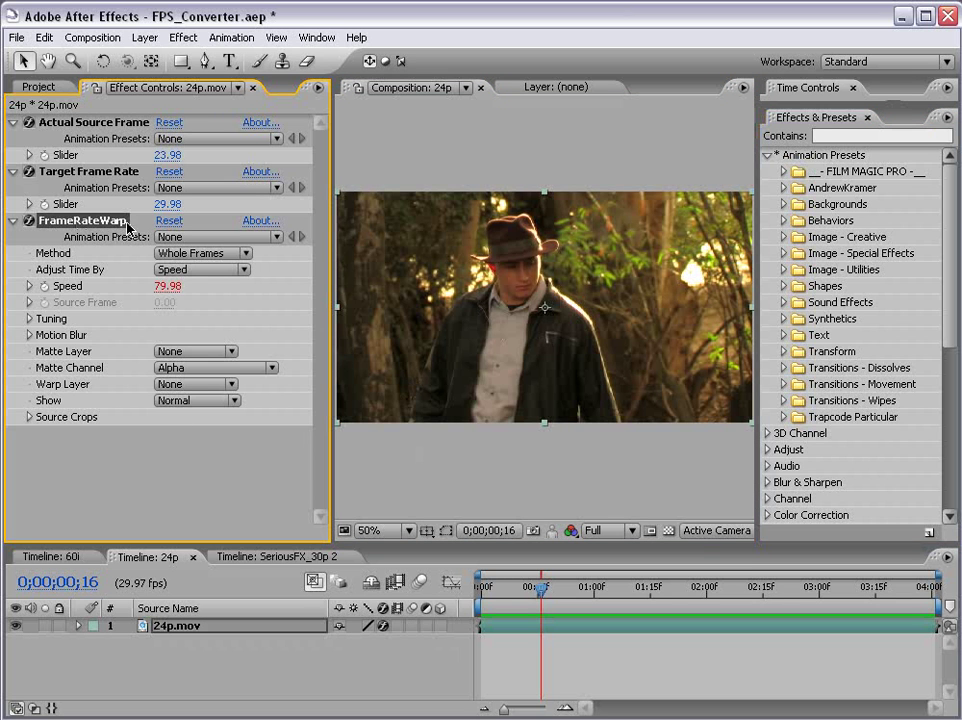
left_click(183, 37)
mouse_move(249, 476)
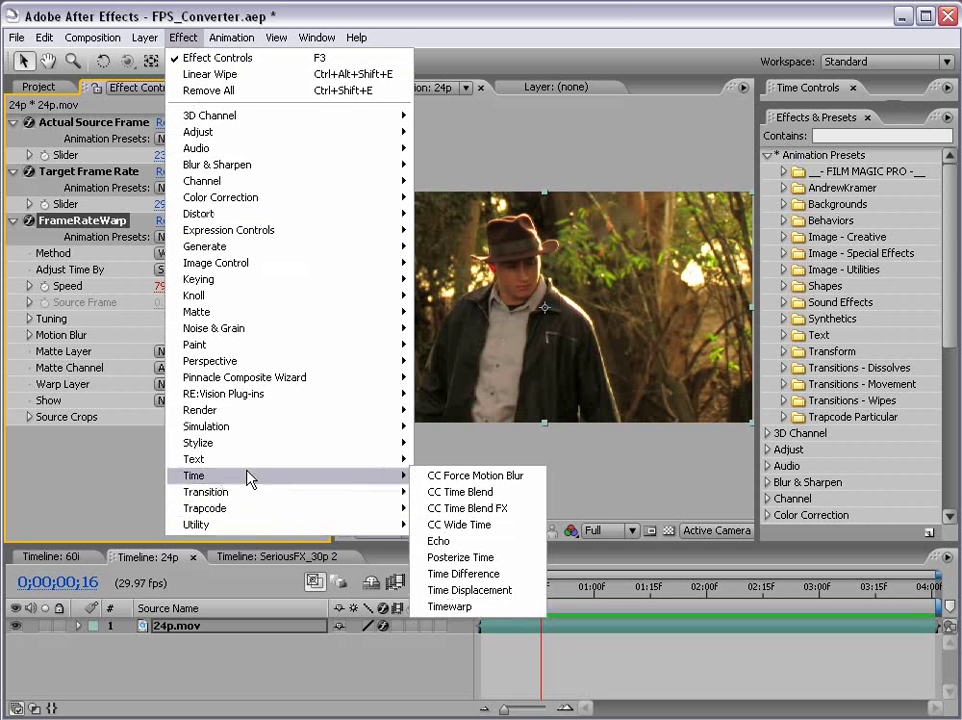
left_click(477, 612)
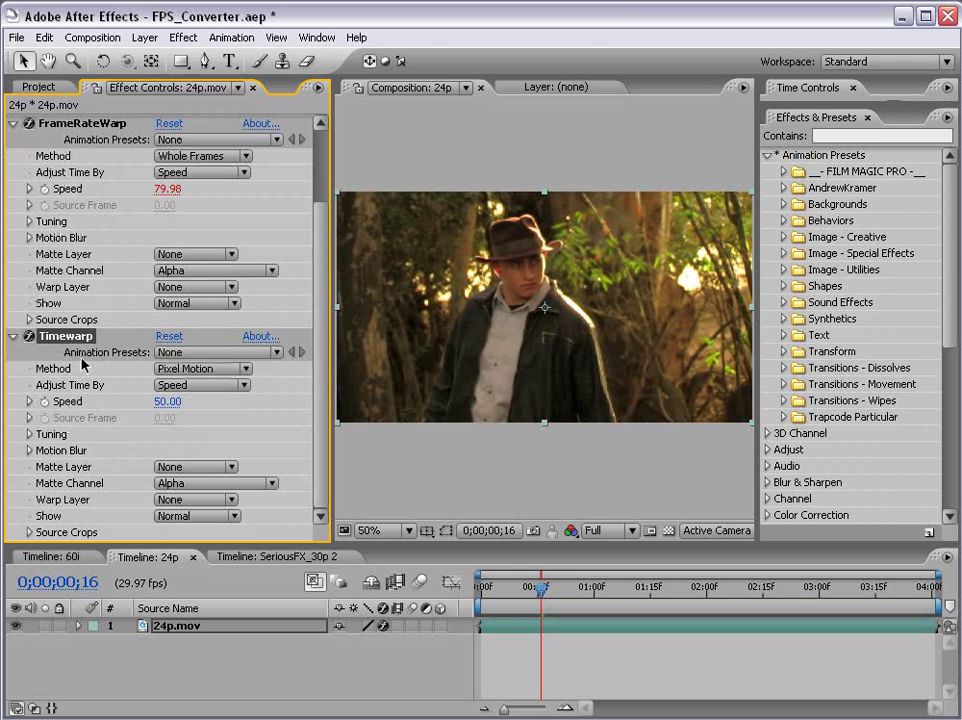
key("ctrl+z")
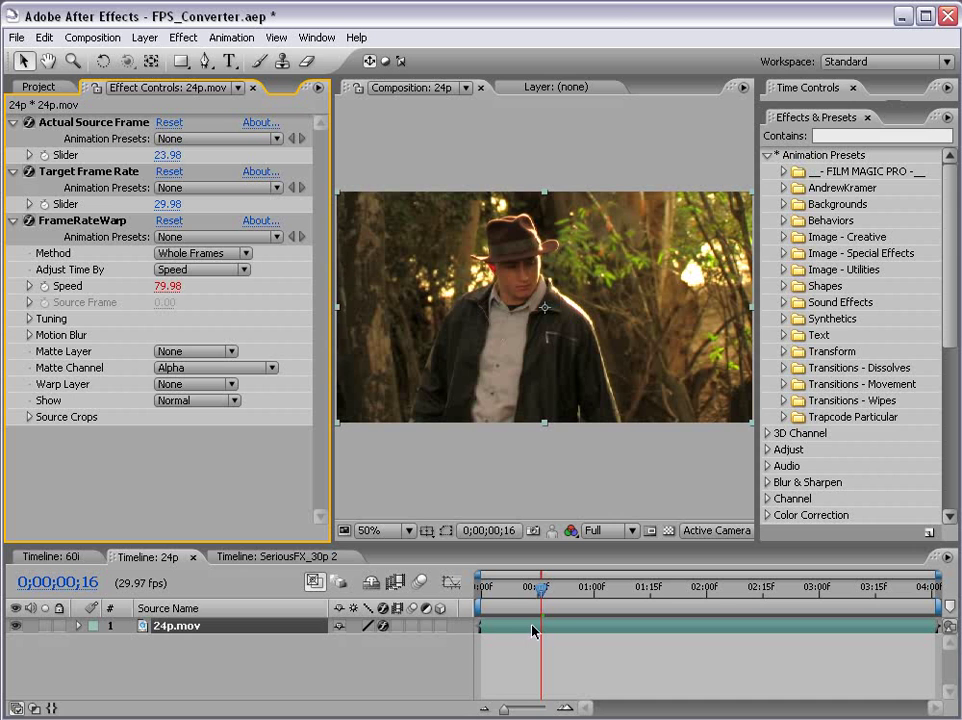
Step: Make the timeline area taller and select the 24p.mov layer
left_click(506, 656)
left_click_drag(174, 544, 174, 473)
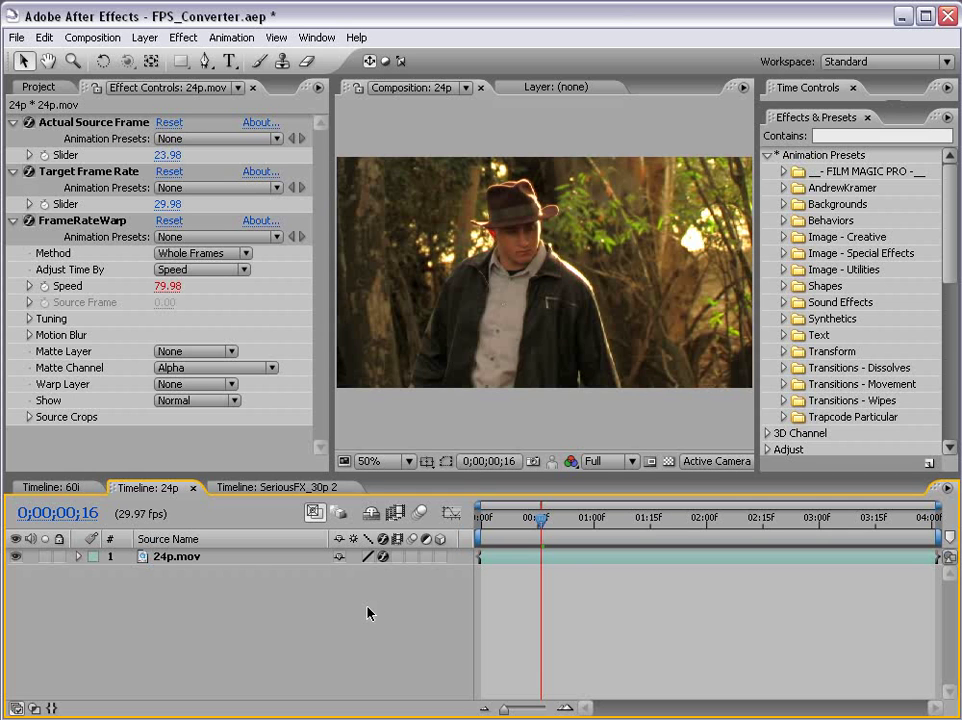
left_click(565, 562)
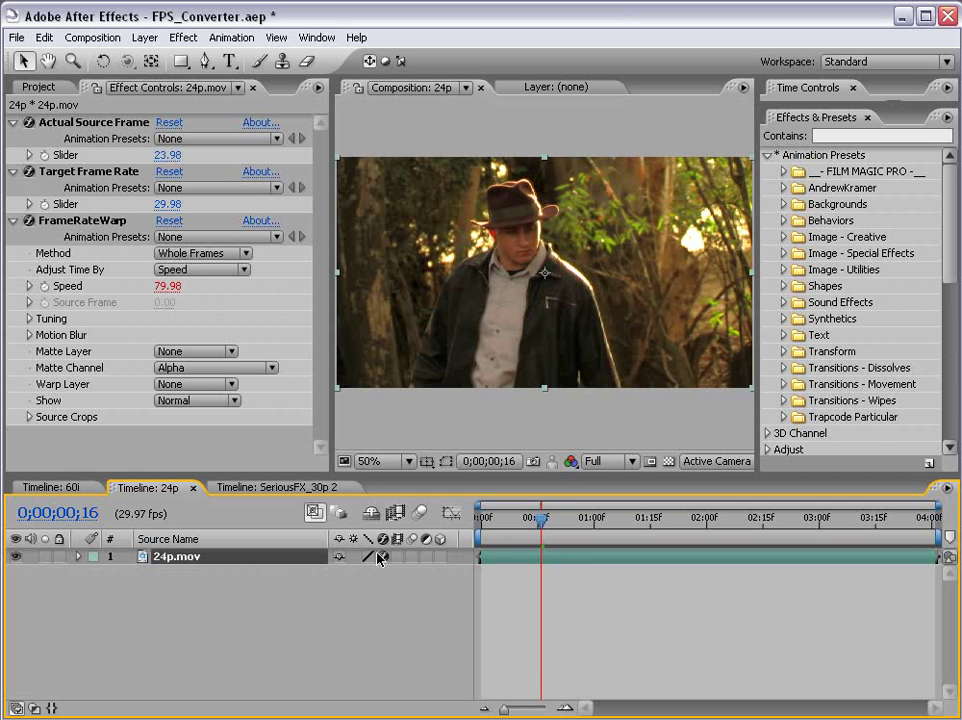
Step: Collapse and temporarily disable the three frame rate effects on 24p.mov, and restore them to enabled and expanded
left_click(14, 124)
left_click(13, 139)
left_click(13, 155)
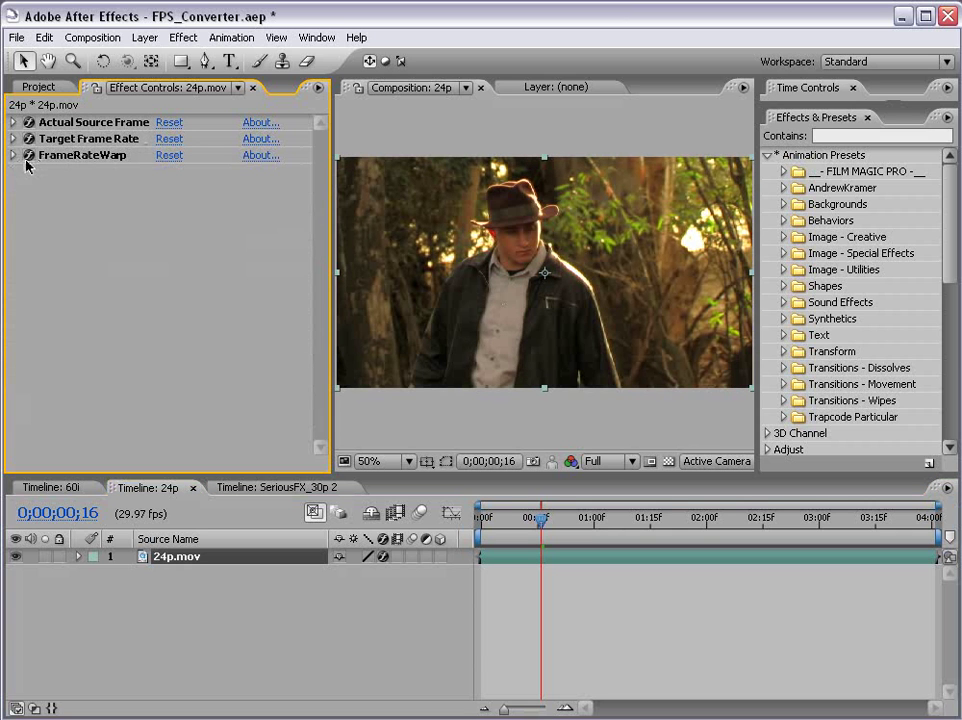
left_click_drag(29, 156, 29, 123)
left_click(490, 600)
left_click(503, 561)
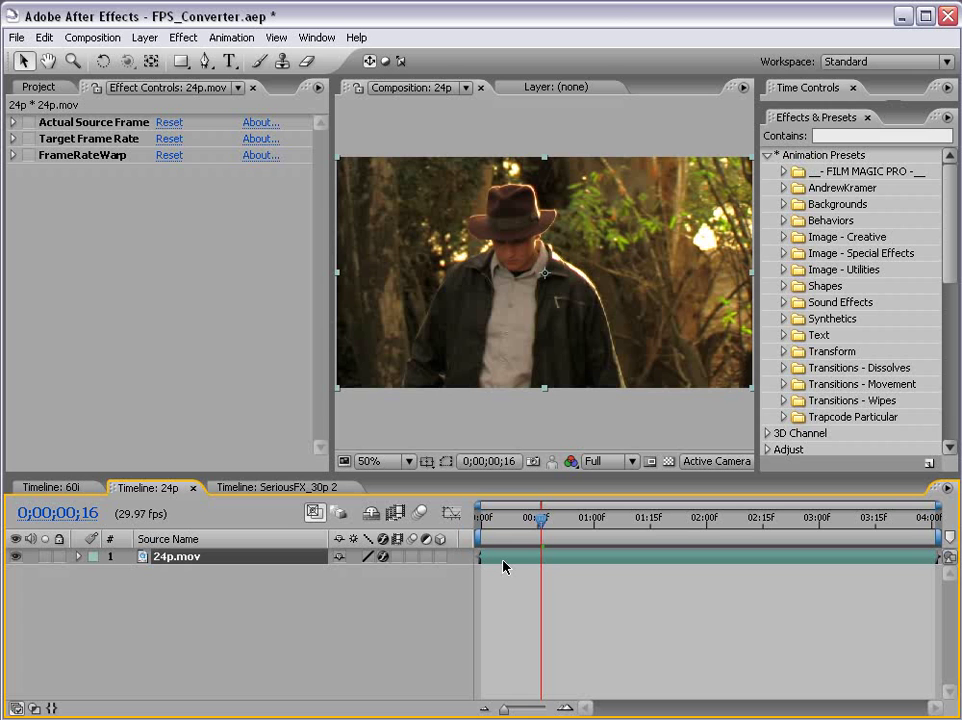
left_click(155, 238)
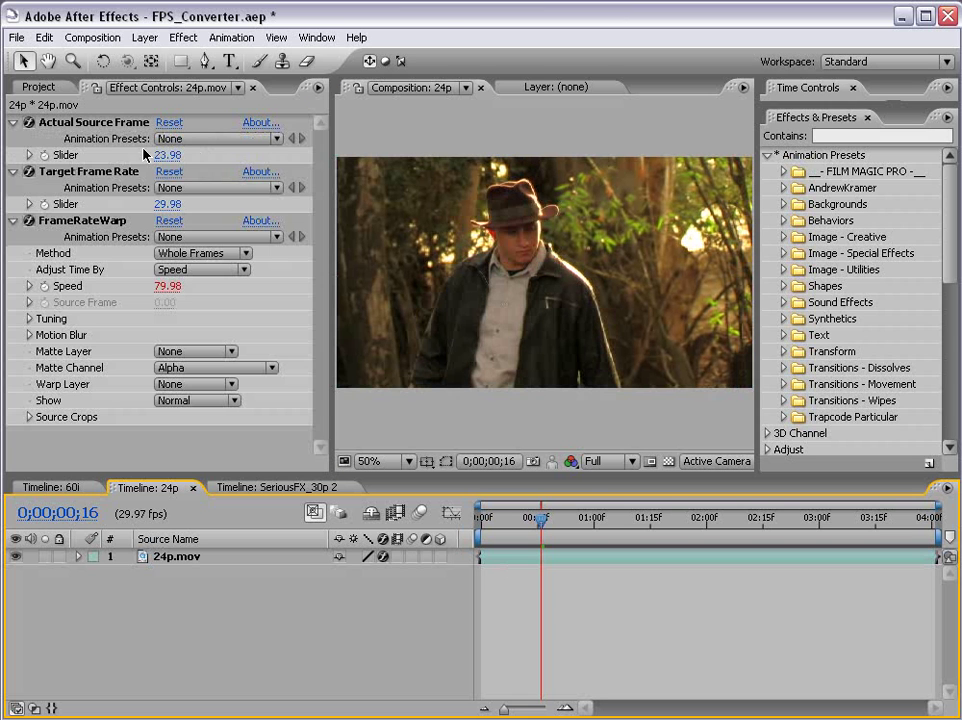
Step: Expand the FrameRateWarp Speed property and reveal its expression under the 24p.mov layer in the timeline
left_click(70, 124)
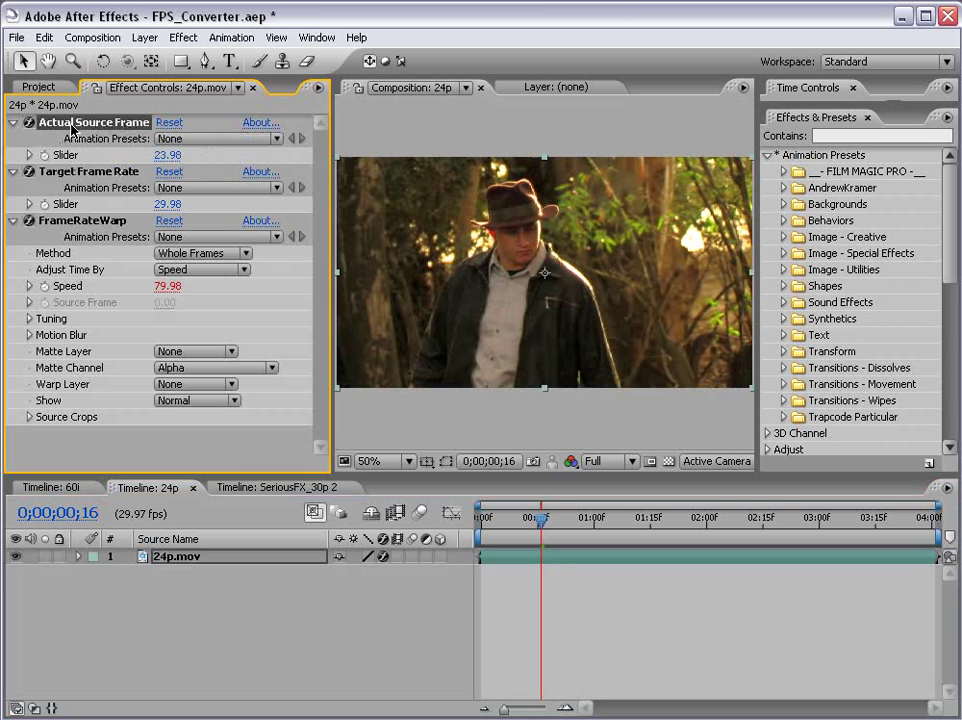
left_click(61, 171)
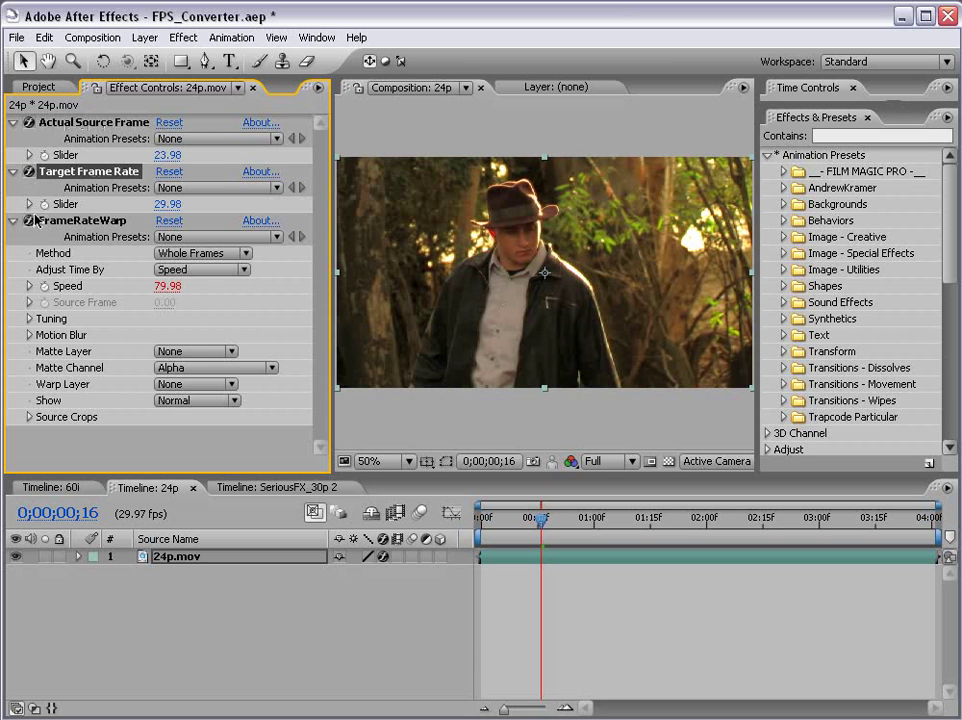
left_click(72, 221)
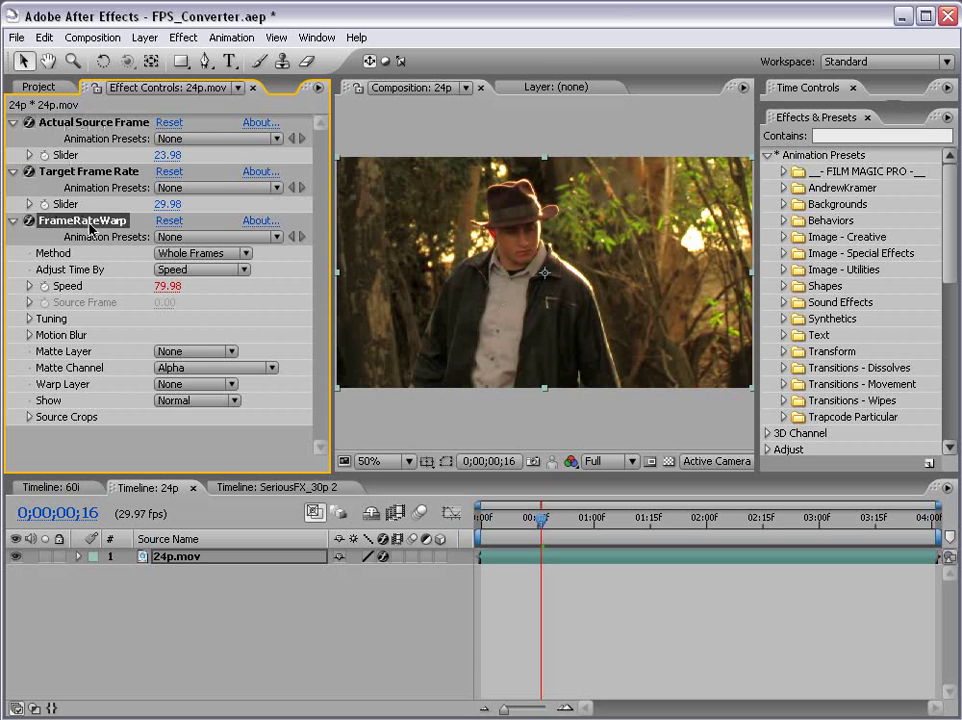
left_click(30, 286)
left_click(535, 566)
key("e")
key("e")
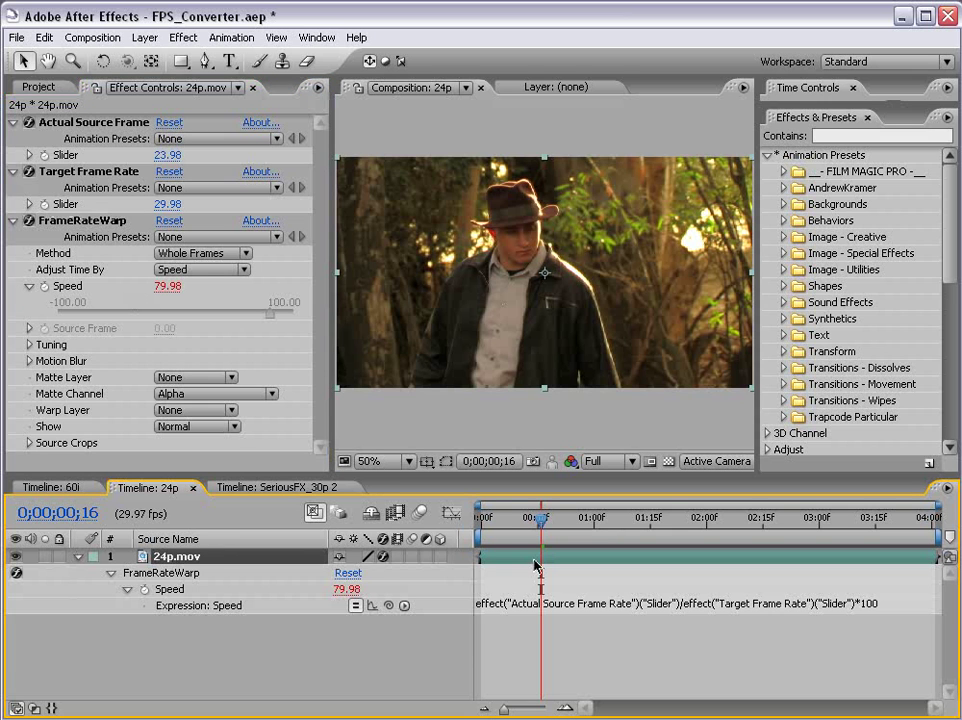
Step: Open the Speed expression for editing and highlight its Actual Source Frame Rate reference
left_click(532, 636)
left_click(502, 607)
left_click(514, 631)
left_click(647, 608)
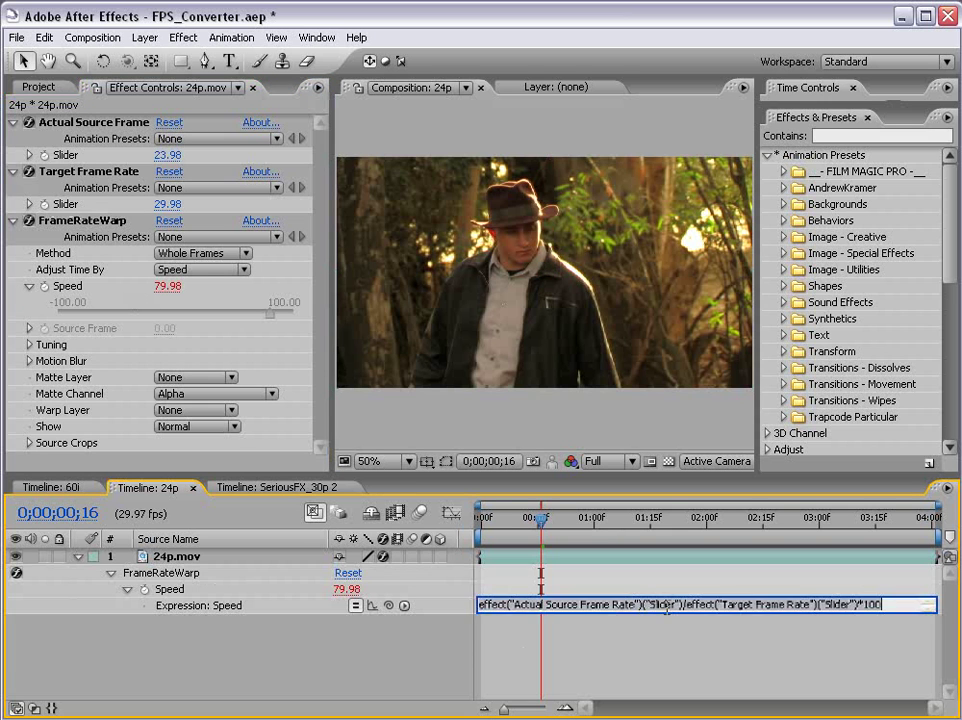
left_click(548, 607)
left_click_drag(514, 605, 619, 605)
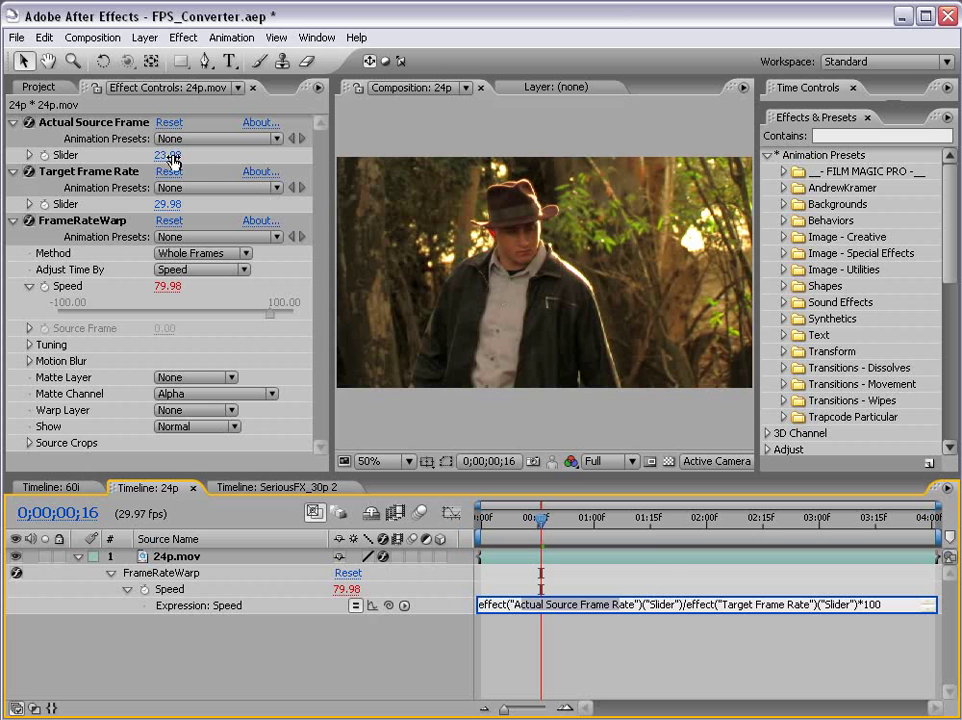
Step: Examine the Target Frame Rate division and the 100 multiplier in the Speed expression, and close it without edits
left_click(687, 605)
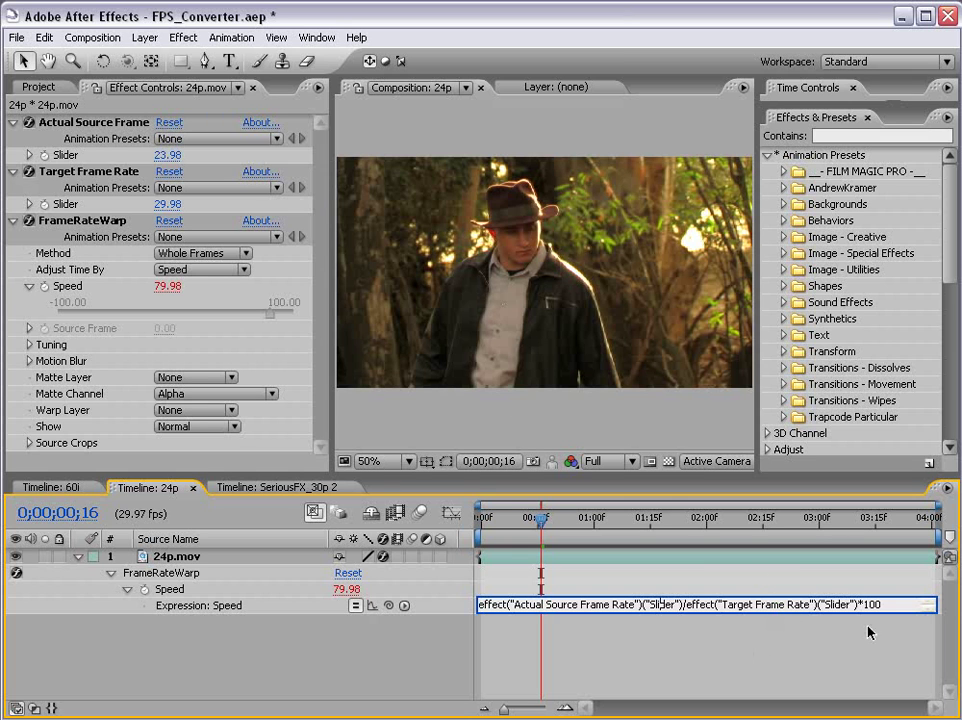
left_click_drag(882, 604, 862, 604)
left_click(724, 664)
left_click(875, 602)
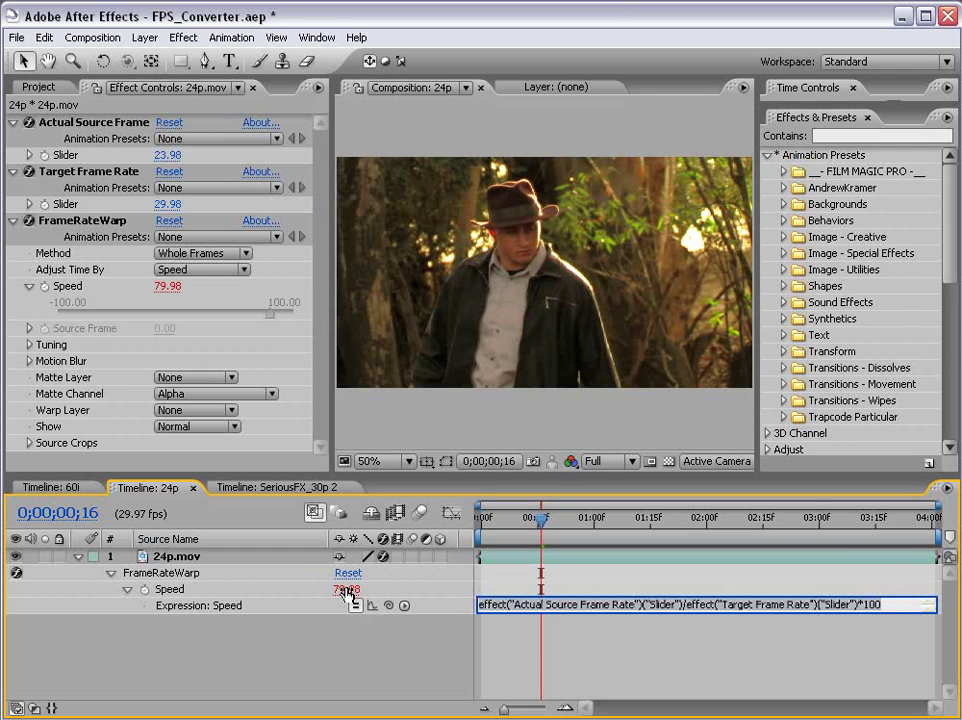
key("KP_Enter")
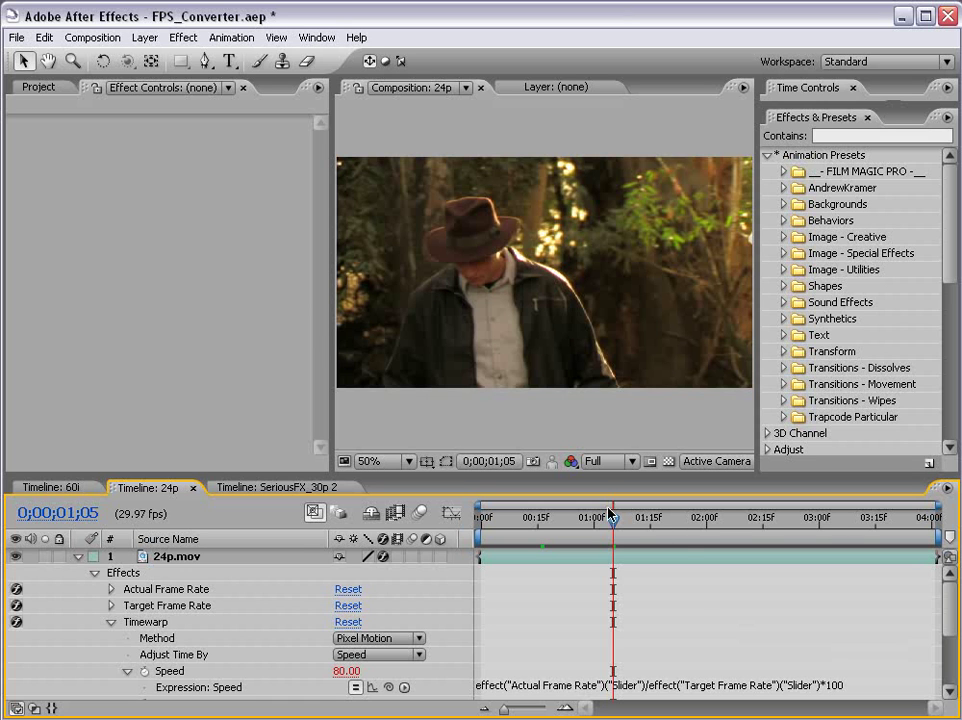
Step: Apply the FMP_Enhance-Warm preset from the FILM MAGIC PRO Cinema_Styles folder to 60i.mov in the 60i composition and preview a frame near 3 seconds
left_click(72, 489)
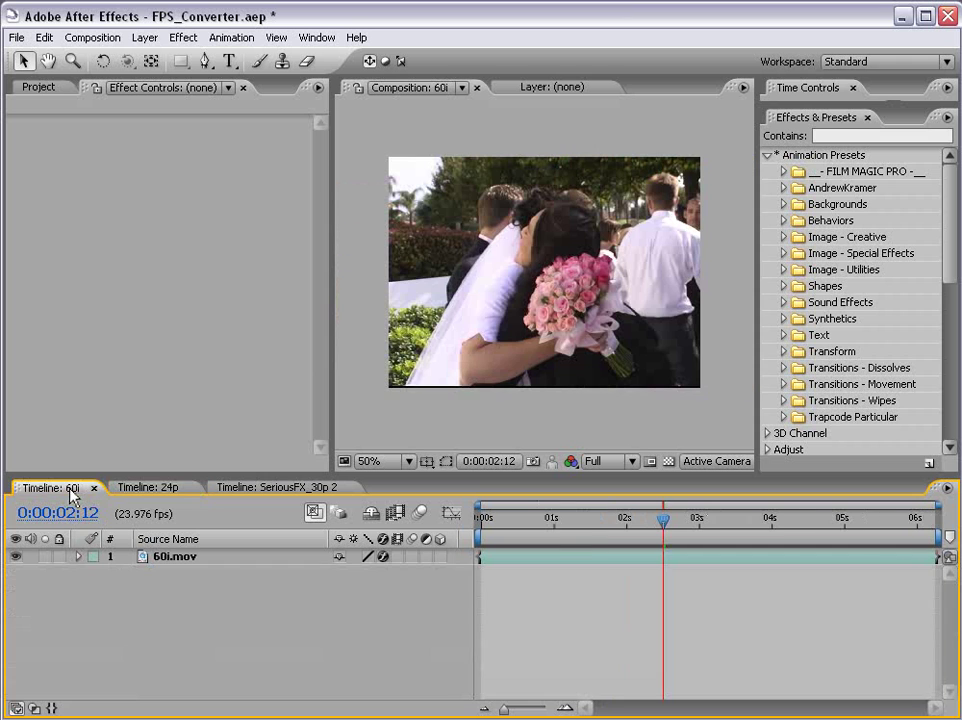
left_click(562, 555)
left_click(783, 171)
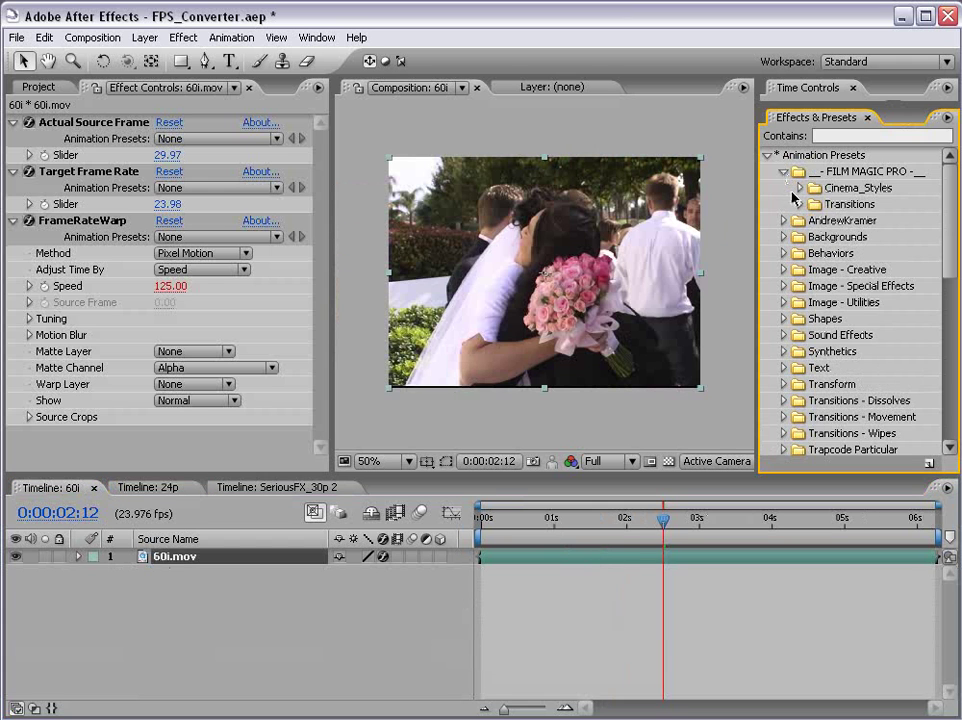
left_click(799, 188)
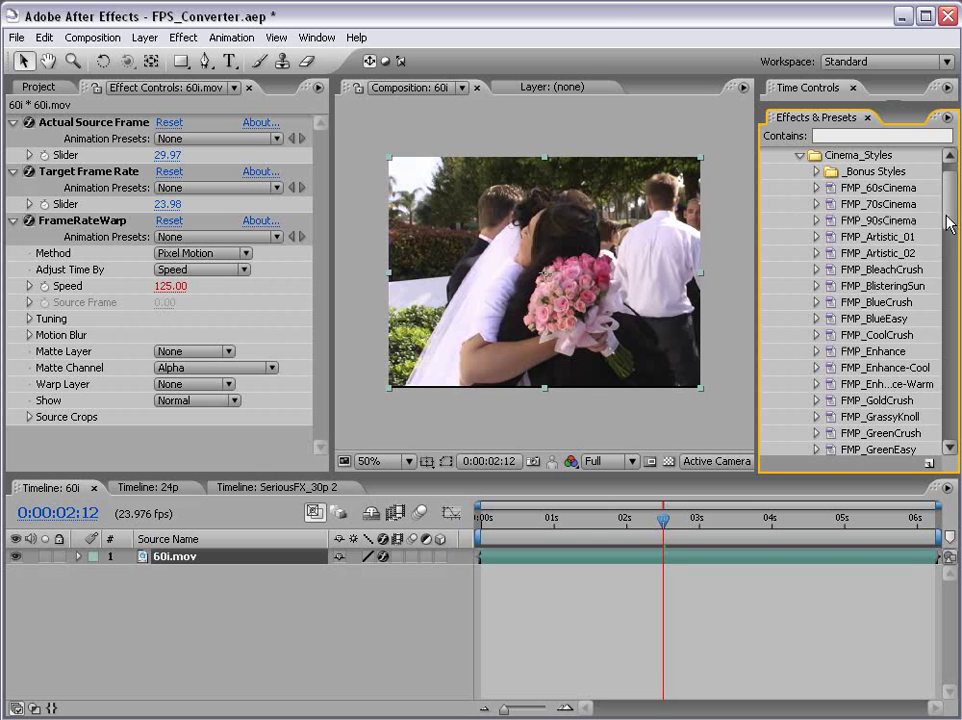
left_click_drag(898, 382, 655, 344)
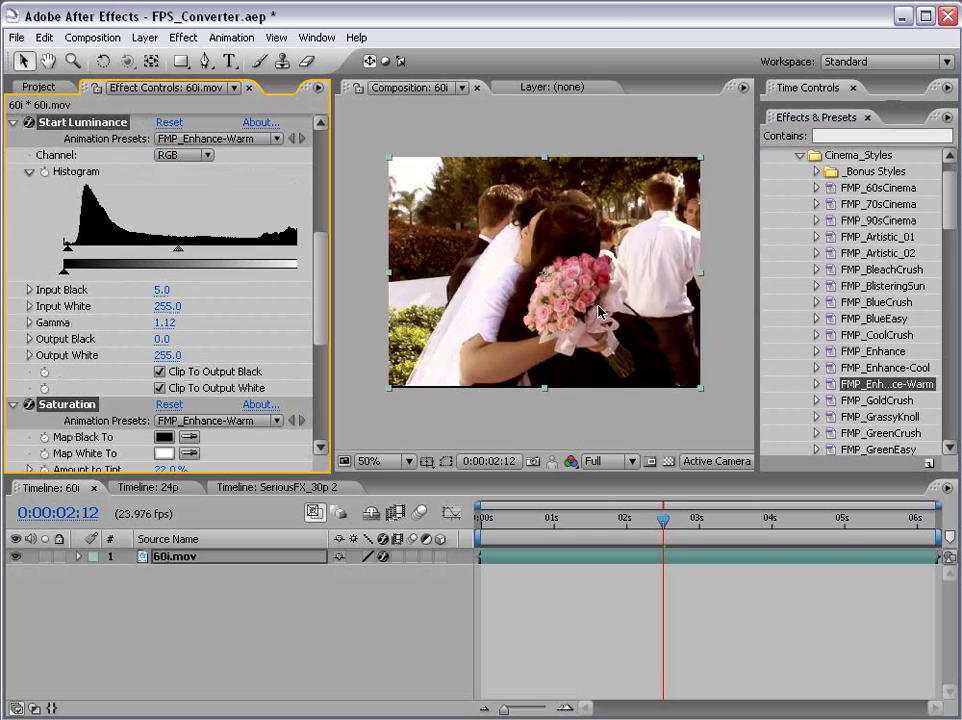
left_click(697, 521)
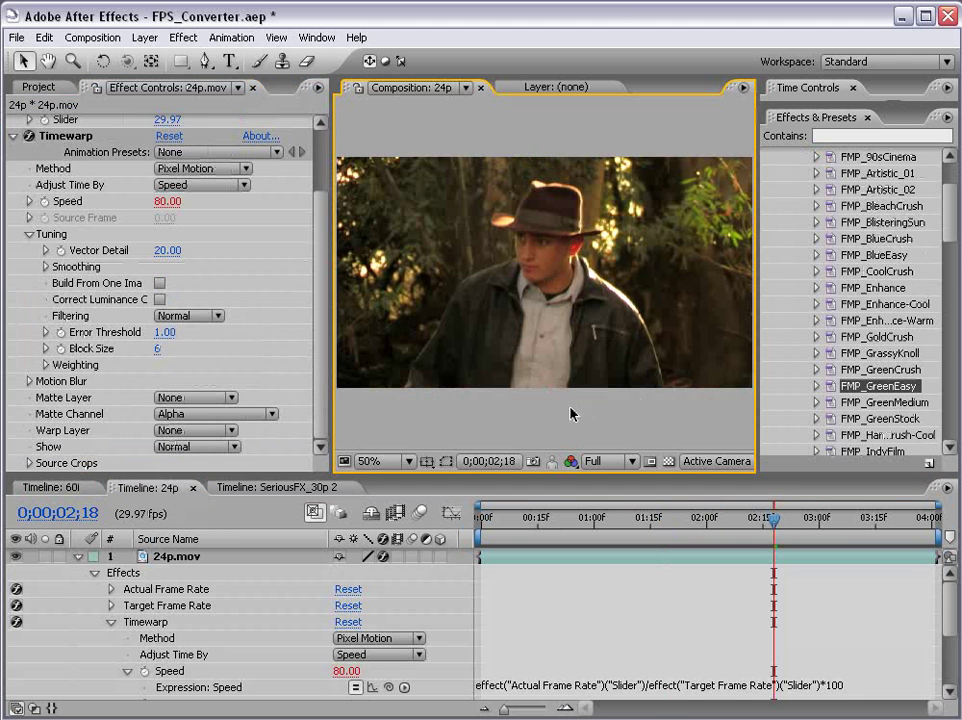
Step: Apply the FMP_GreenEasy cinema style preset to the 24p.mov layer in the 24p composition
left_click_drag(878, 385, 636, 560)
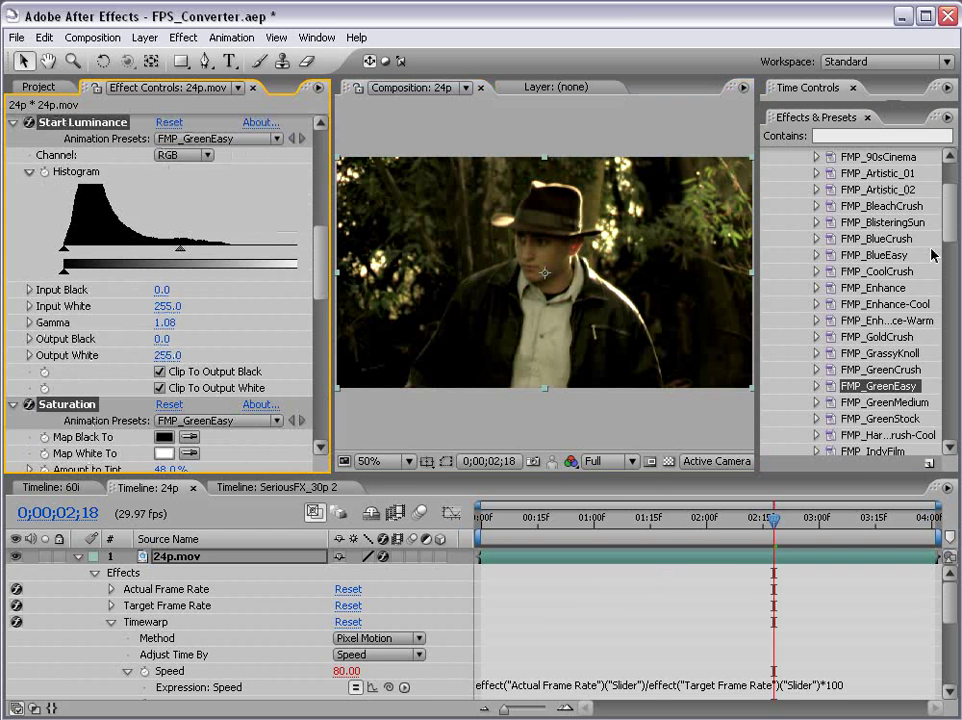
scroll(931, 256, "up", 2)
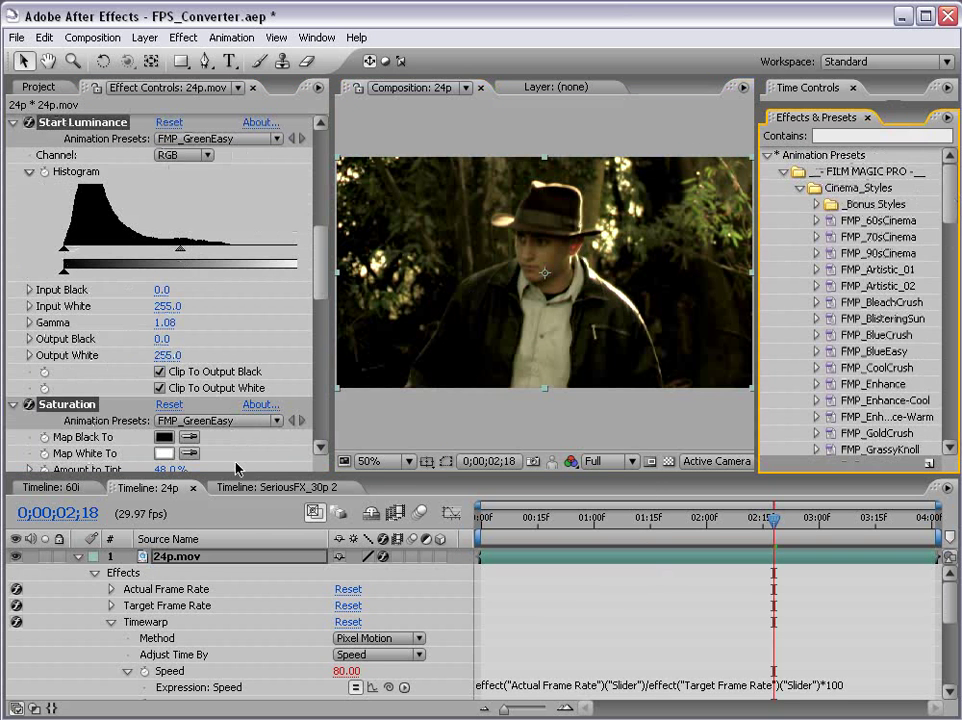
scroll(640, 307, "up", 2)
scroll(620, 330, "down", 2)
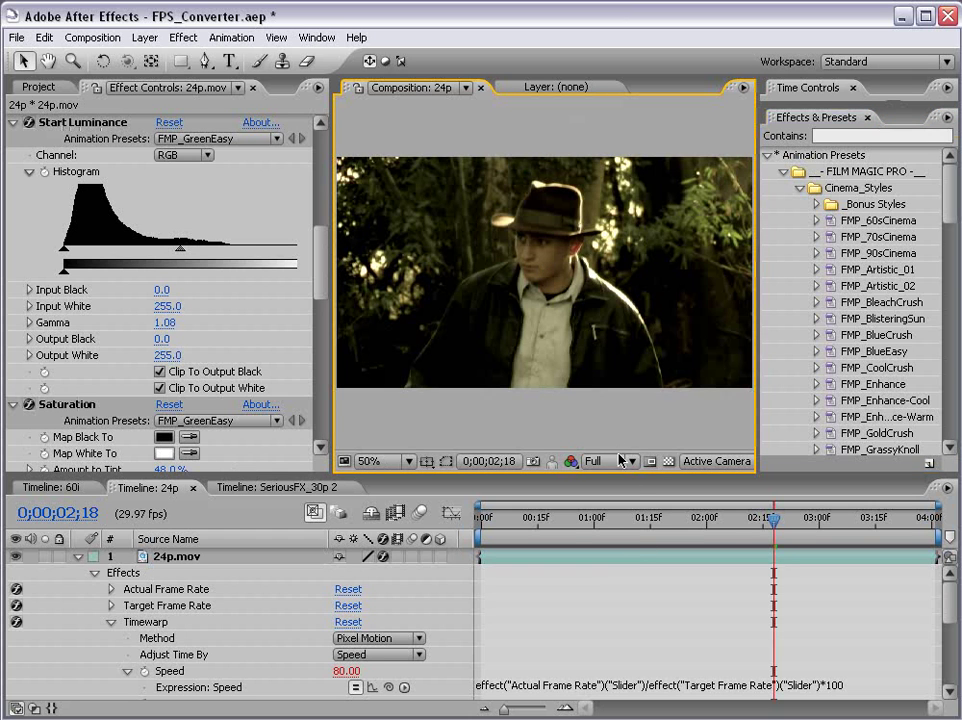